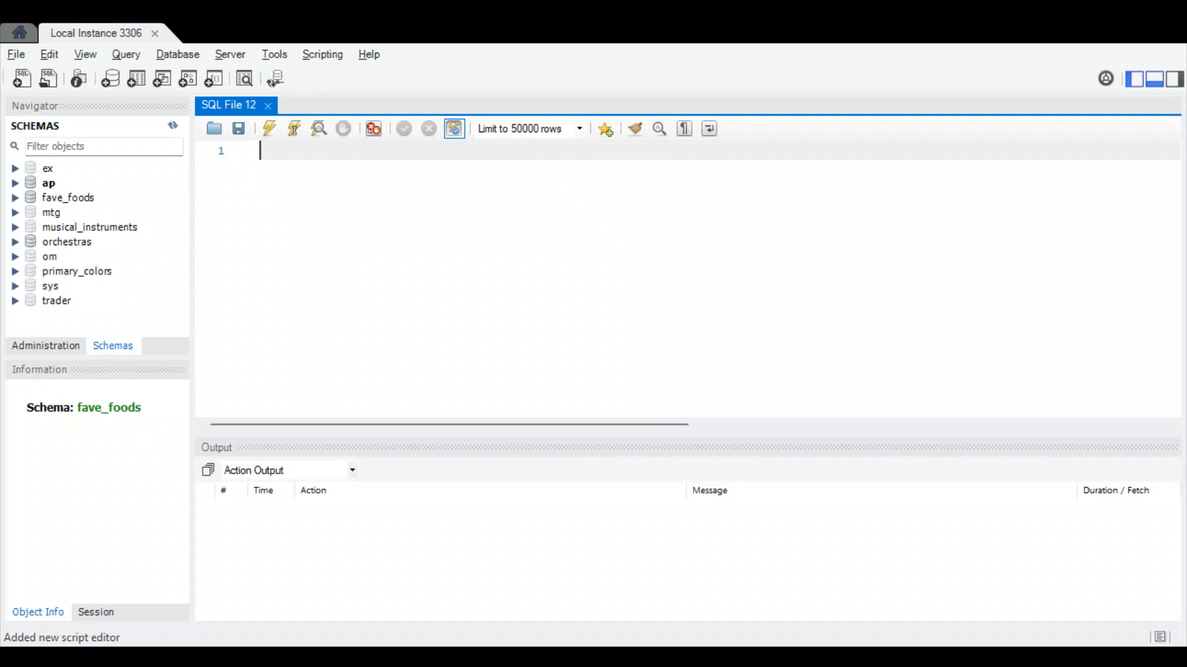
Write and run the statement DROP DATABASE IF EXISTS book_trader;
{"action": "type", "text": "DROP DATABASE IF"}
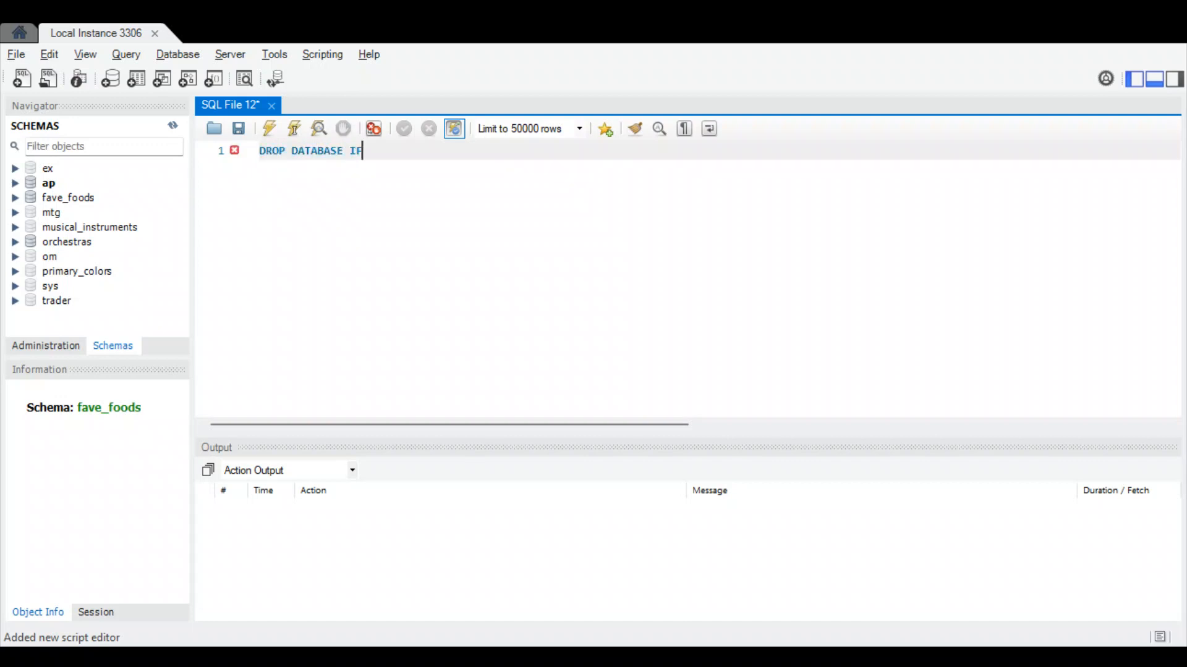
{"action": "type", "text": " EXISTS book_ttr"}
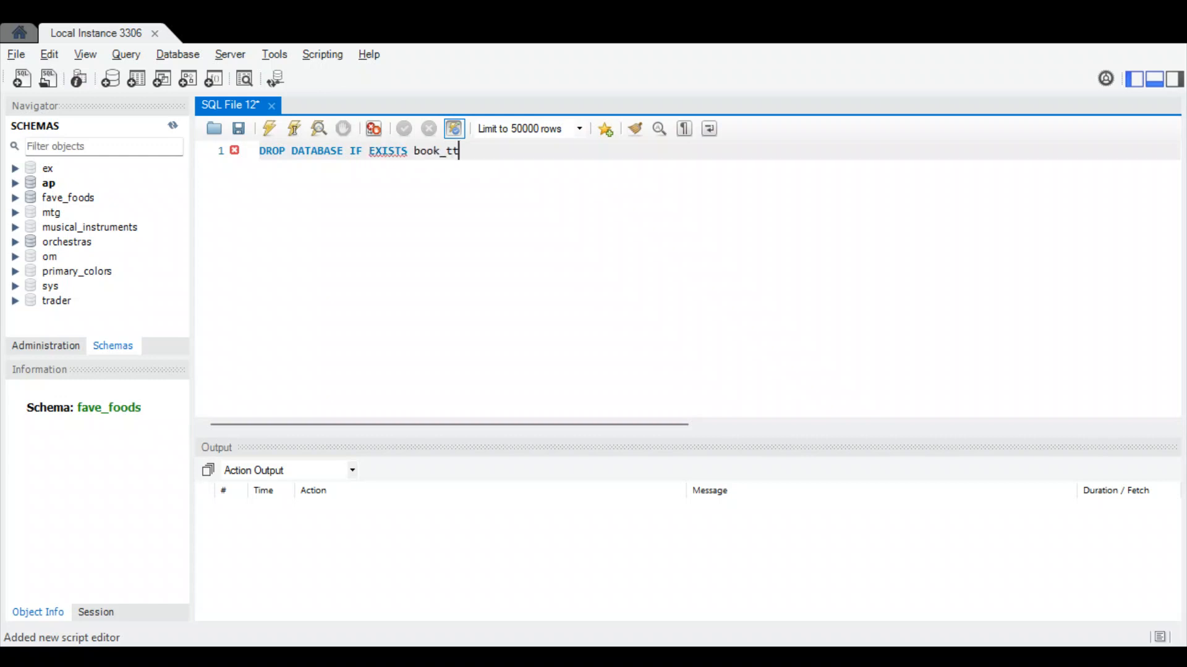
{"action": "key", "text": "BackSpace"}
{"action": "key", "text": "BackSpace"}
{"action": "type", "text": "rader;"}
{"action": "scroll", "coordinate": [485, 281], "scroll_direction": "up", "scroll_amount": 2}
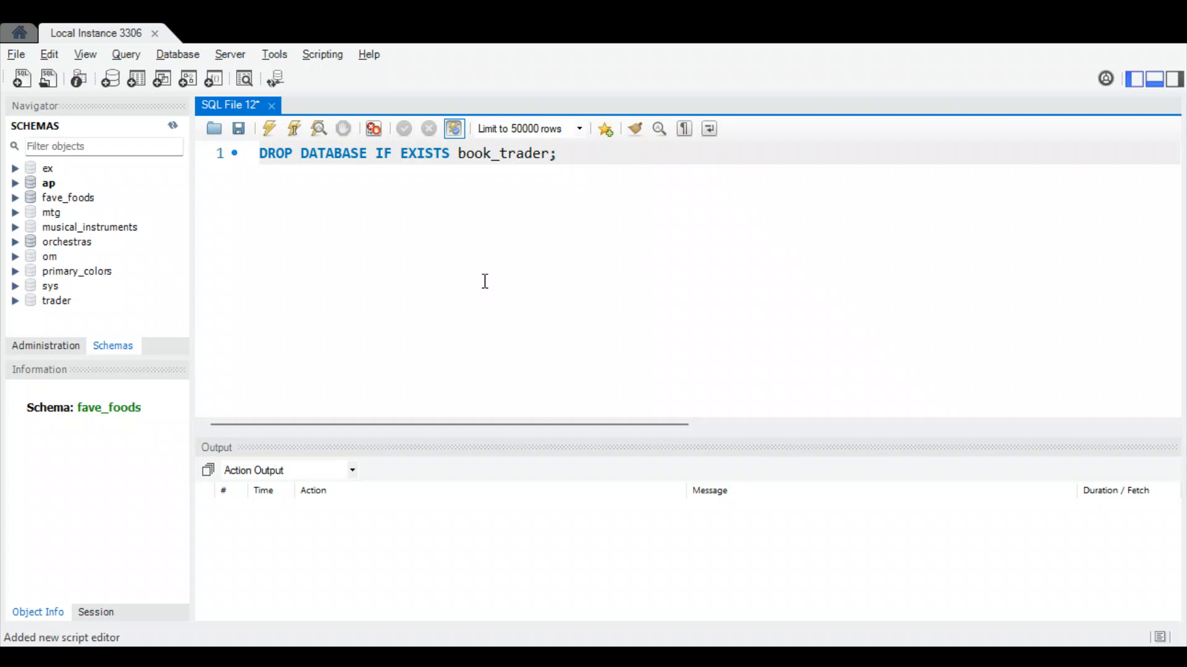
{"action": "key", "text": "ctrl+Return"}
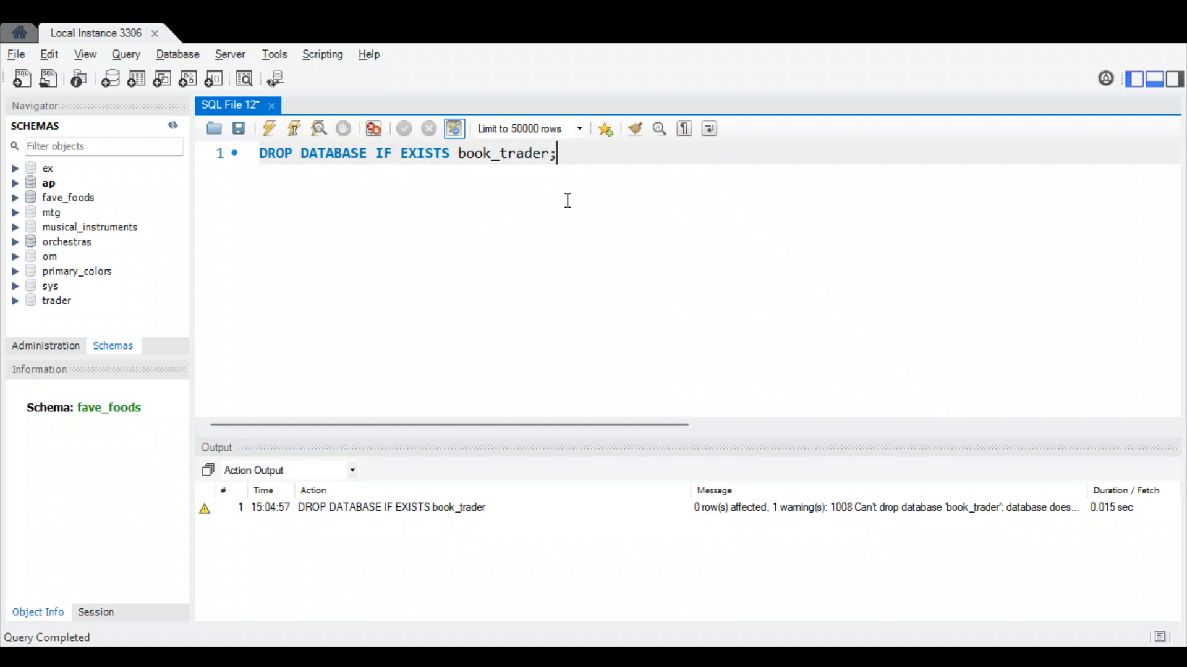
Add and run a CREATE DATABASE book_trader; statement, separated from the DROP statement by a blank line
{"action": "key", "text": "Return"}
{"action": "key", "text": "Return"}
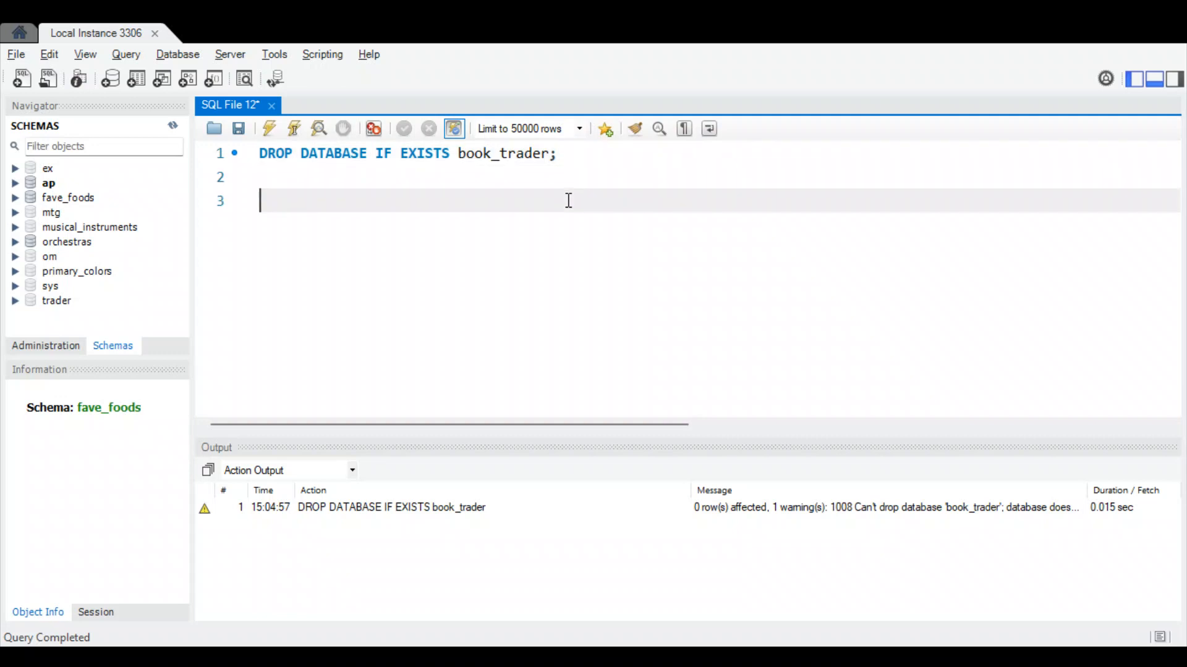
{"action": "type", "text": "CREATE DATABASE "}
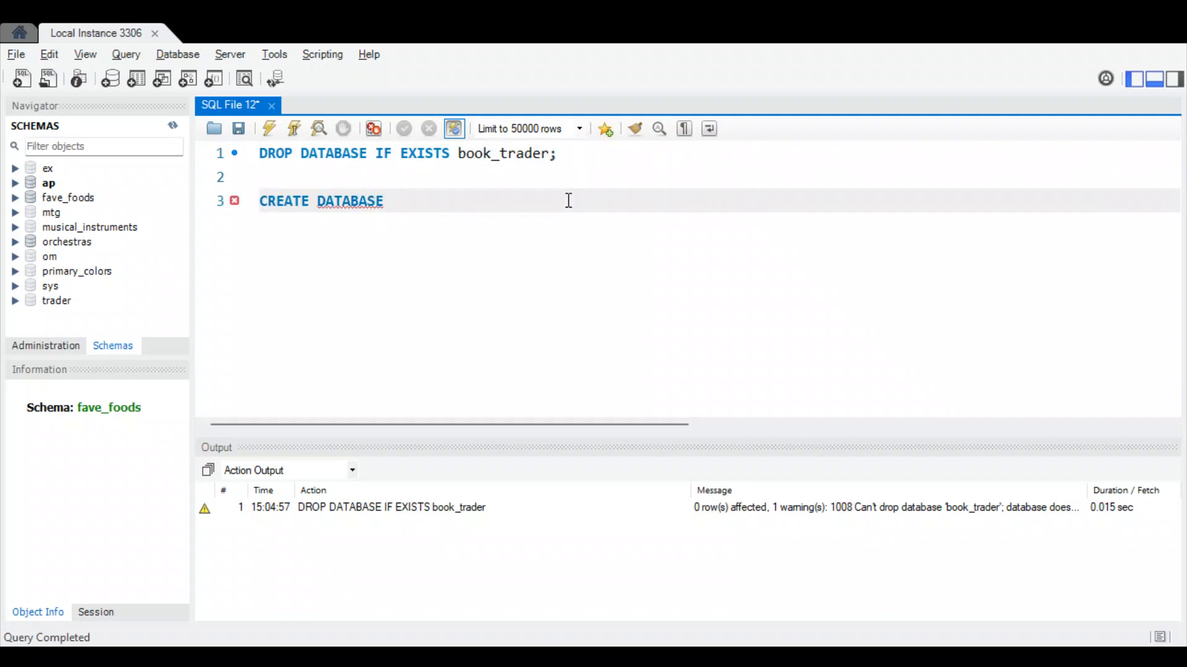
{"action": "type", "text": "book_trader;"}
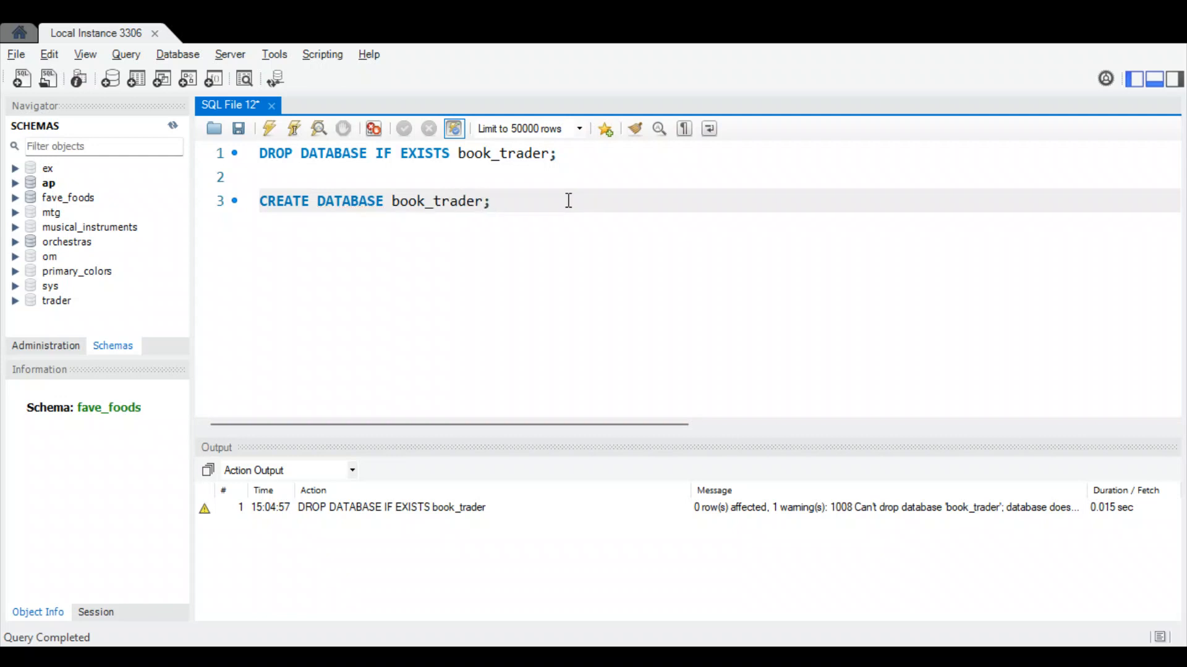
{"action": "key", "text": "ctrl+Return"}
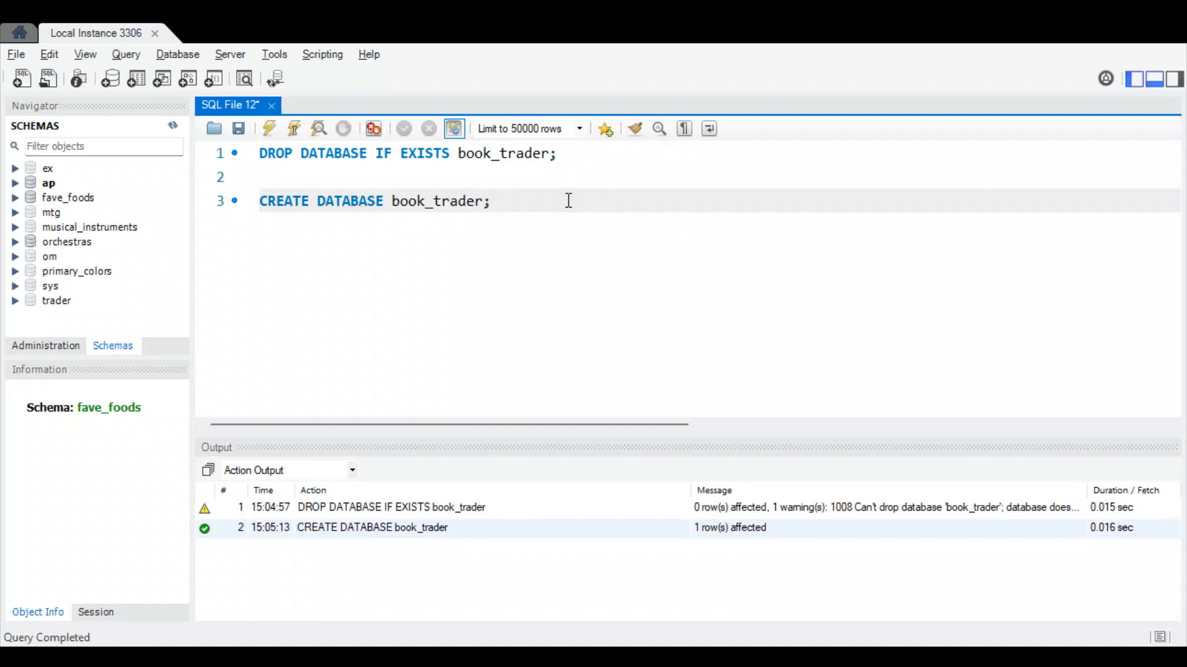
Add and run a USE book_trader; statement, leaving a blank line after the CREATE DATABASE statement
{"action": "key", "text": "Return"}
{"action": "key", "text": "Return"}
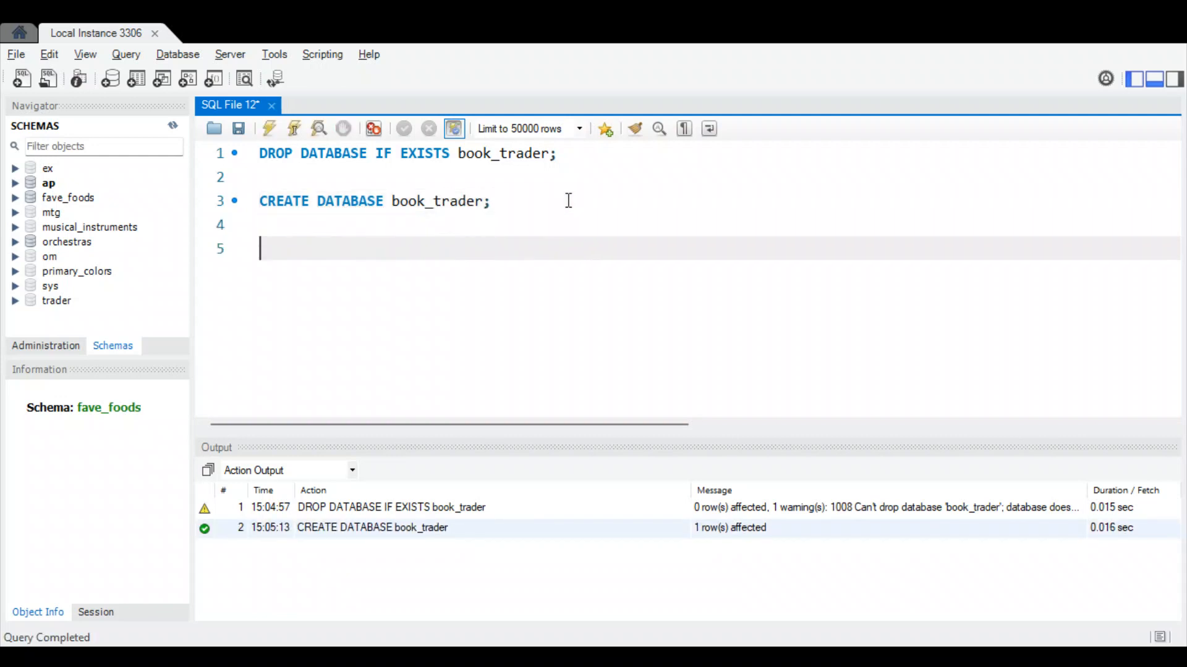
{"action": "type", "text": "USER"}
{"action": "key", "text": "BackSpace"}
{"action": "key", "text": "BackSpace"}
{"action": "type", "text": "book_trader;"}
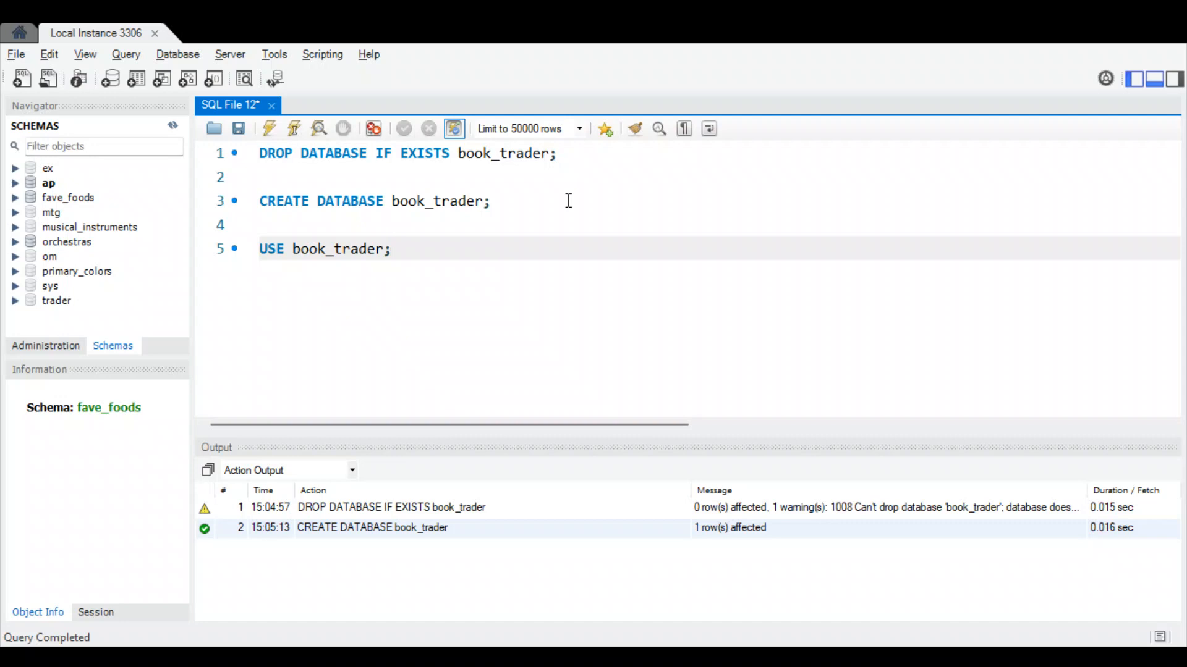
{"action": "key", "text": "ctrl+Return"}
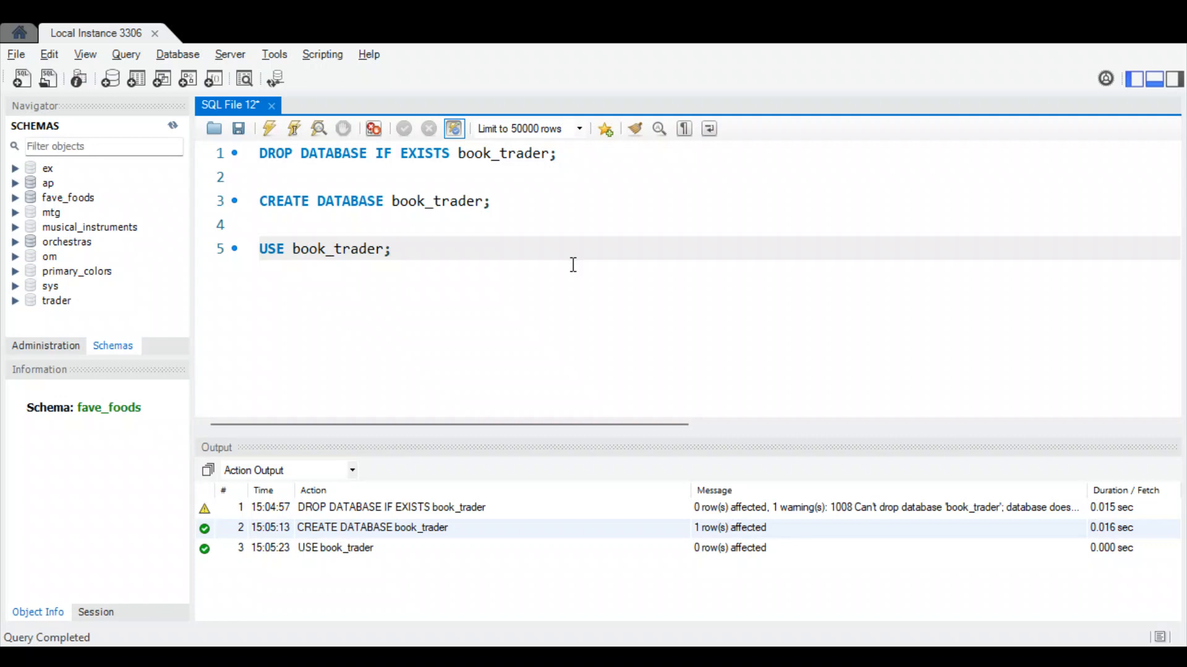
Add an empty CREATE TABLE books ( ); statement below the USE statement, with an indented line inside the parentheses
{"action": "key", "text": "Return"}
{"action": "key", "text": "Return"}
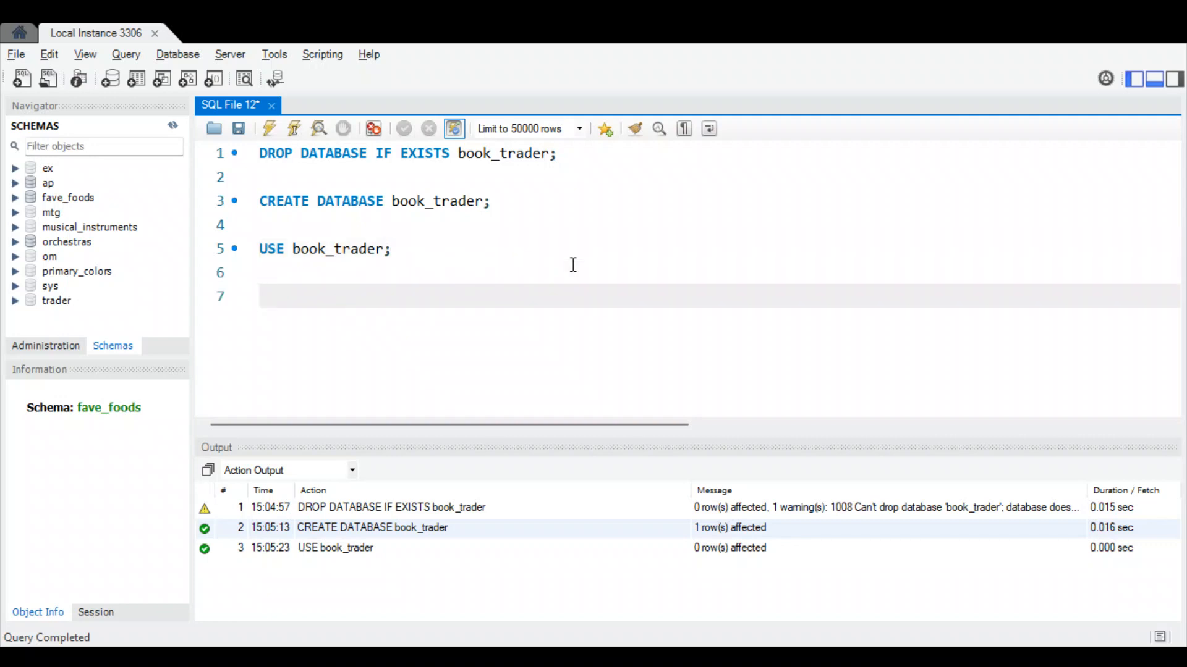
{"action": "type", "text": "CREATE TABLE"}
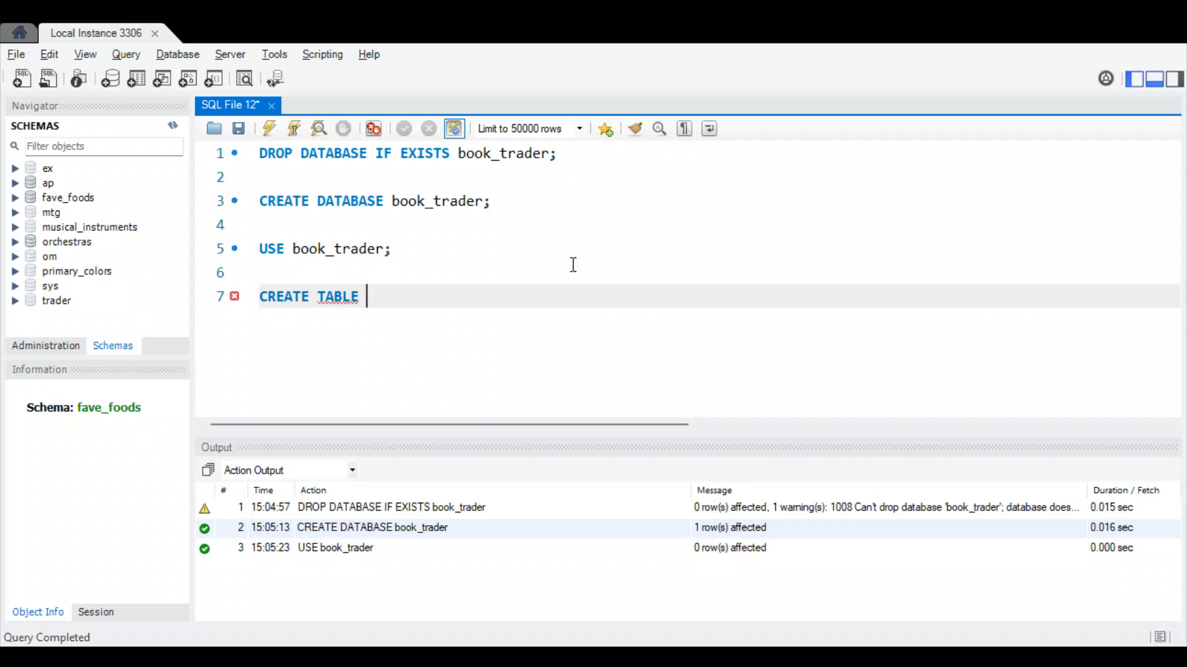
{"action": "type", "text": "books ("}
{"action": "key", "text": "Return"}
{"action": "key", "text": "Return"}
{"action": "type", "text": ")"}
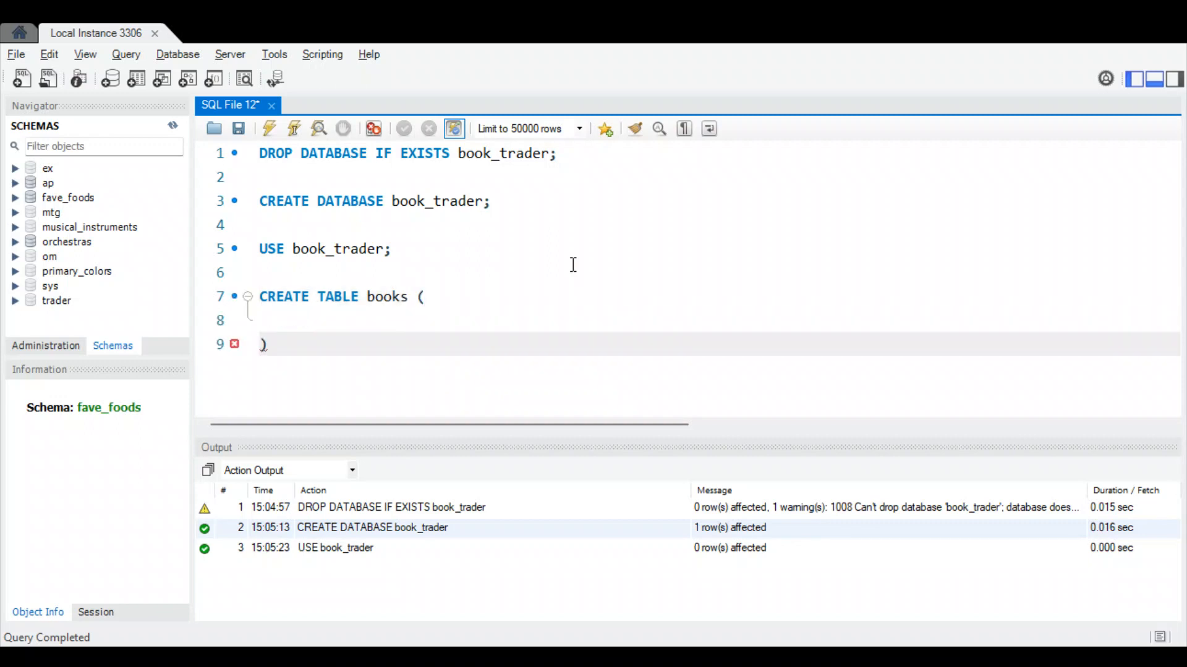
{"action": "type", "text": ";"}
{"action": "key", "text": "Up"}
{"action": "key", "text": "Tab"}
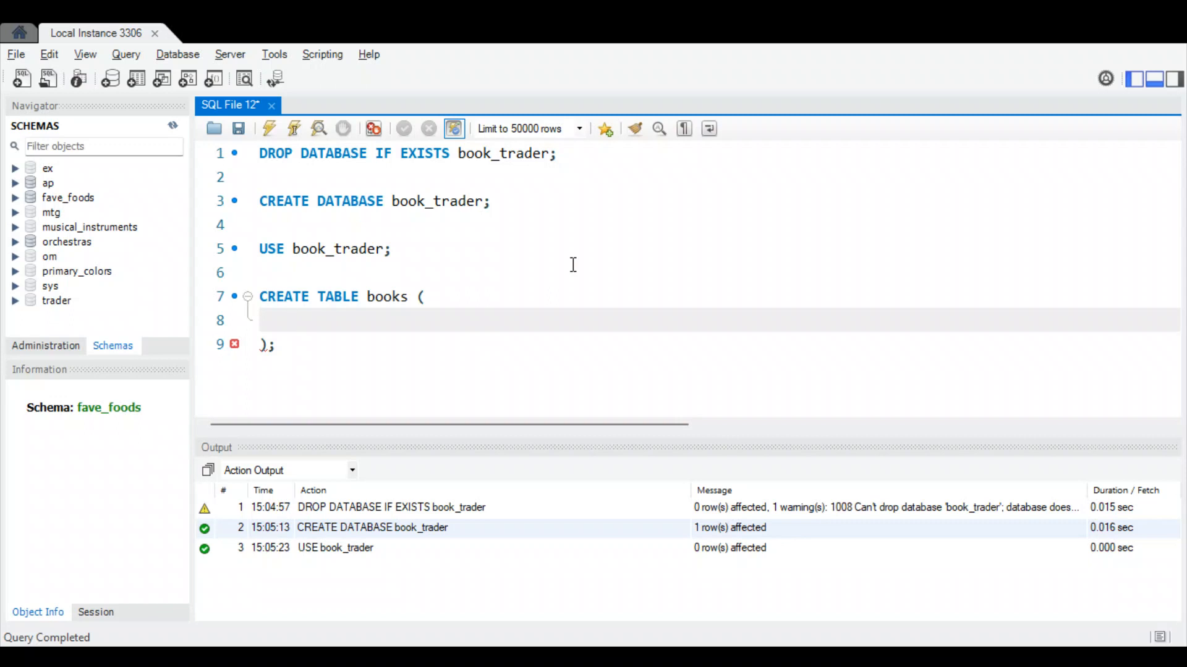
Define the id column of the books table as INT NOT NULL AUTO_INCREMENT PRIMARY KEY, ending with a comma
{"action": "type", "text": "id INT NOT NULL ATU"}
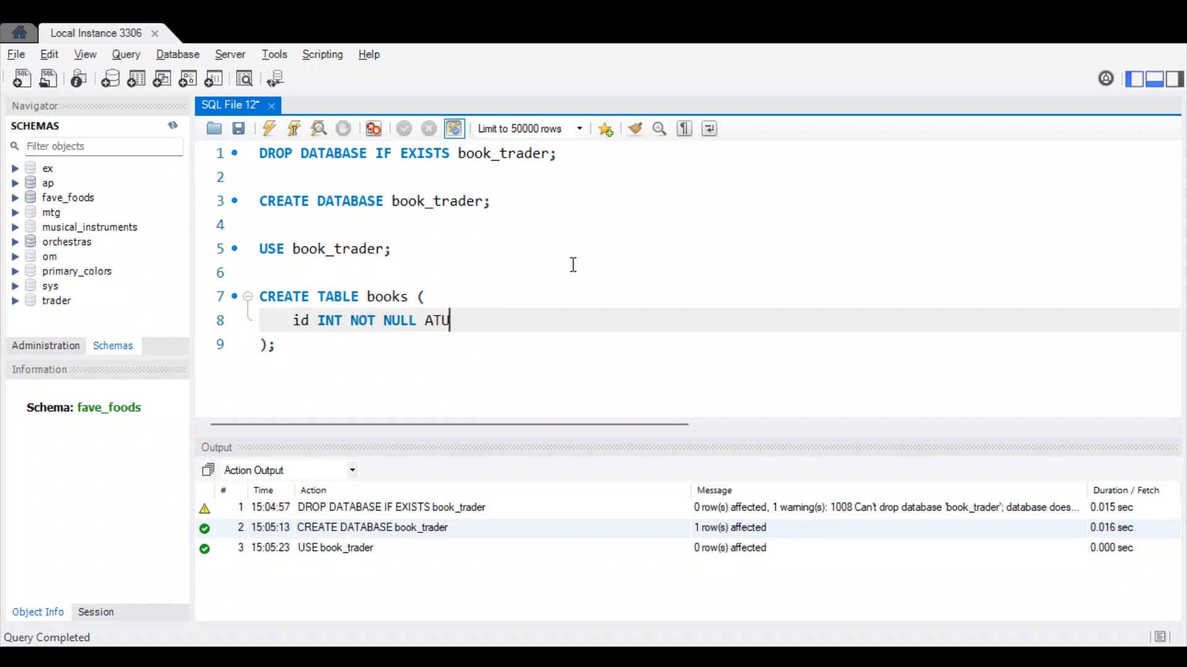
{"action": "key", "text": "BackSpace"}
{"action": "key", "text": "BackSpace"}
{"action": "type", "text": "UTO_INCR"}
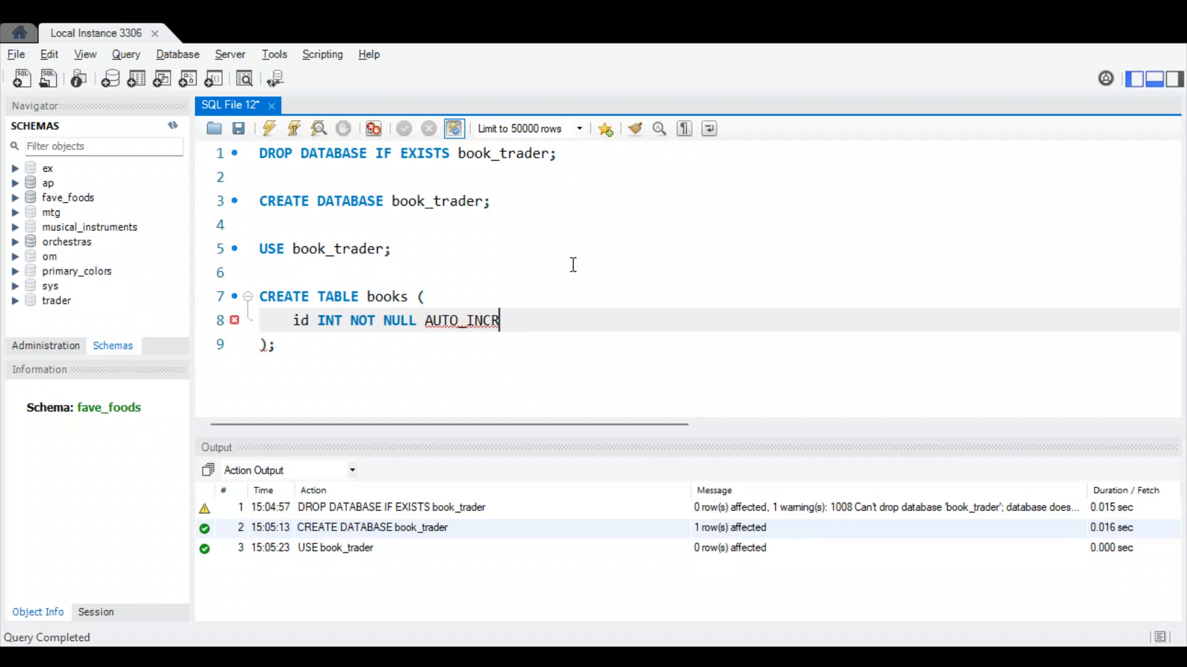
{"action": "type", "text": "EMENT PRIM"}
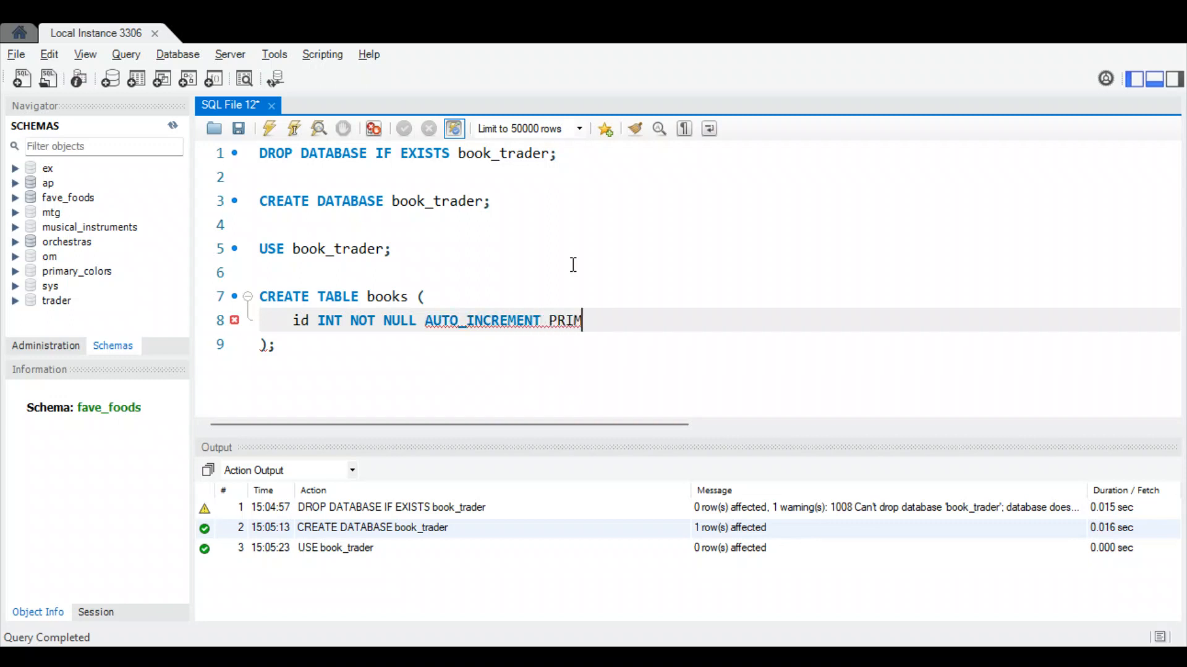
{"action": "type", "text": "ARY KEY,"}
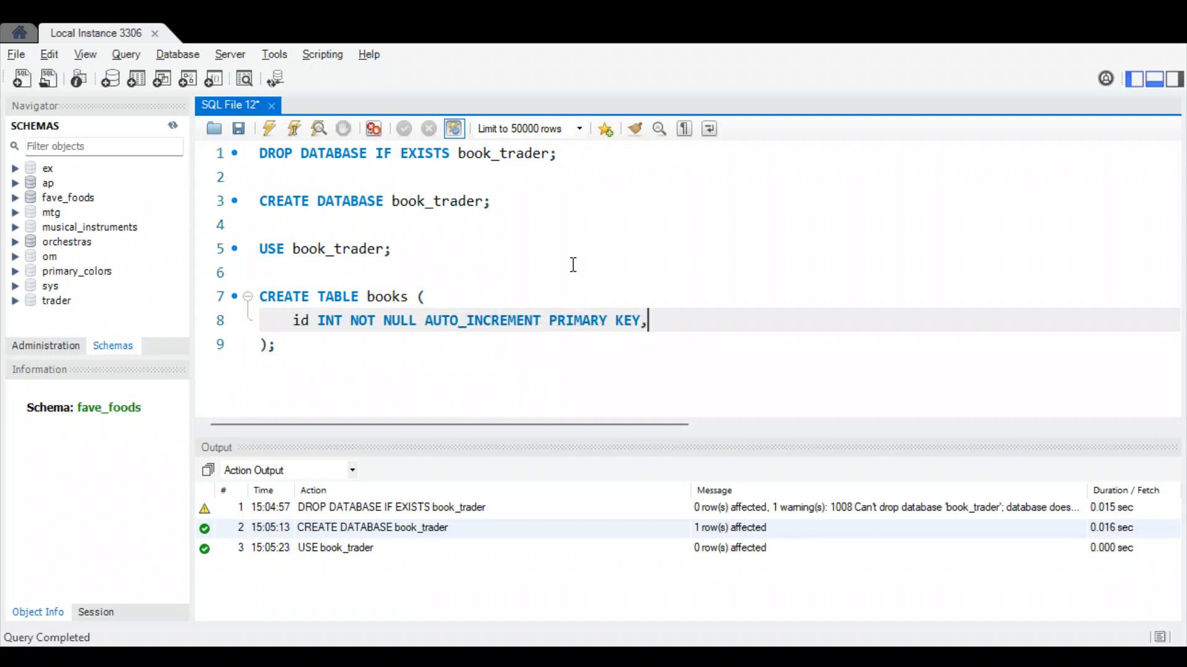
Add a title column of type VARCHAR(45) below id and copy its data type for reuse
{"action": "key", "text": "Return"}
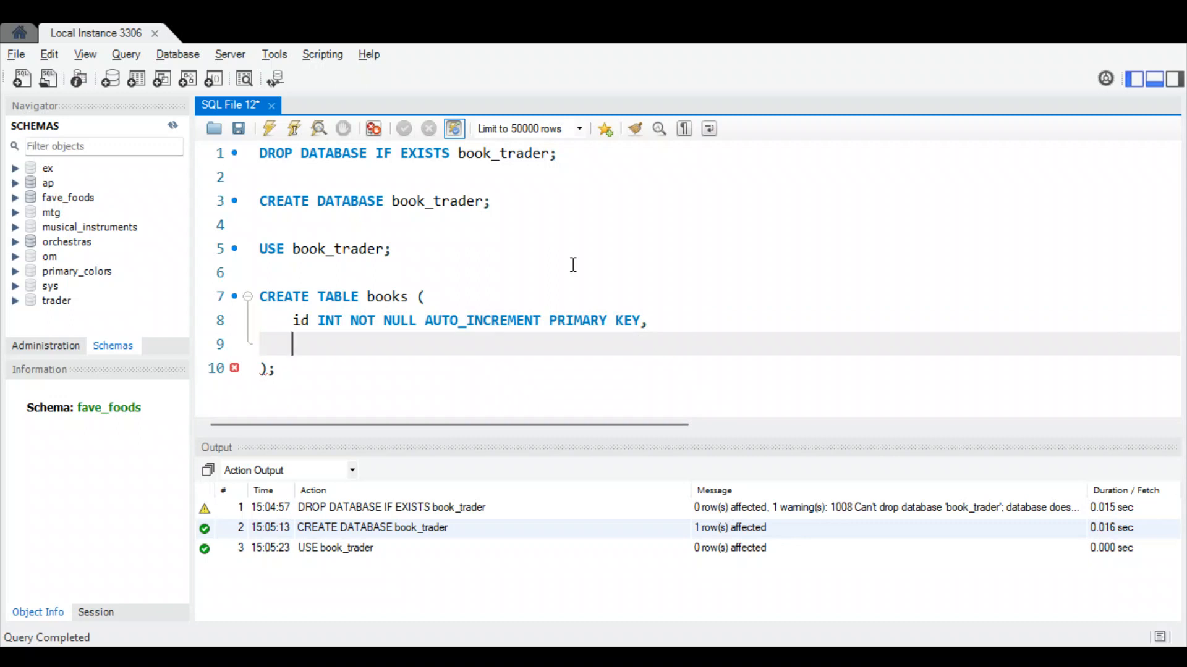
{"action": "type", "text": "title VARCHAR"}
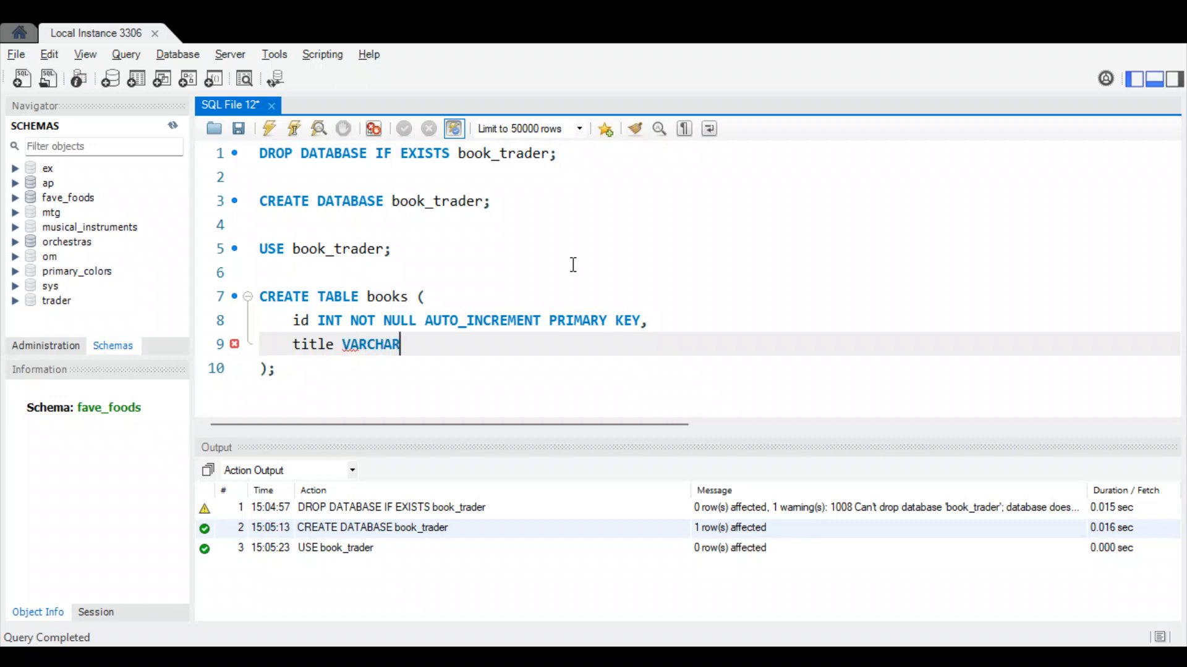
{"action": "type", "text": "(45)"}
{"action": "key", "text": "Left"}
{"action": "key", "text": "shift+Left"}
{"action": "key", "text": "shift+Left"}
{"action": "key", "text": "ctrl+shift+Left"}
{"action": "key", "text": "ctrl+shift+Left"}
{"action": "key", "text": "ctrl+c"}
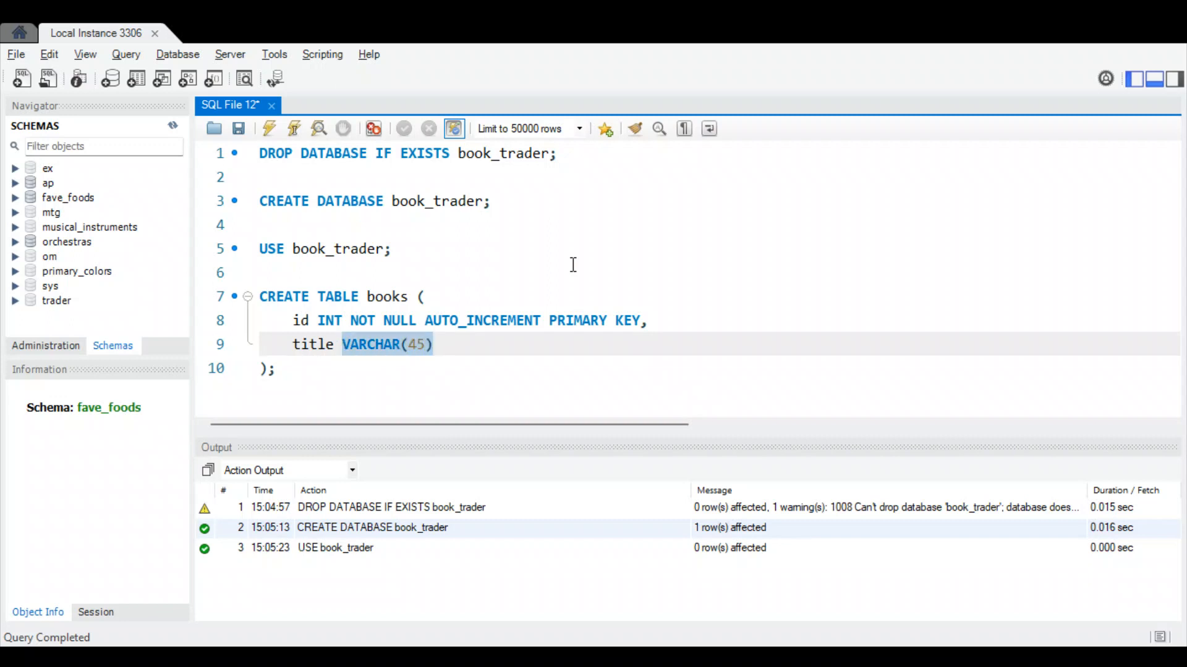
{"action": "key", "text": "End"}
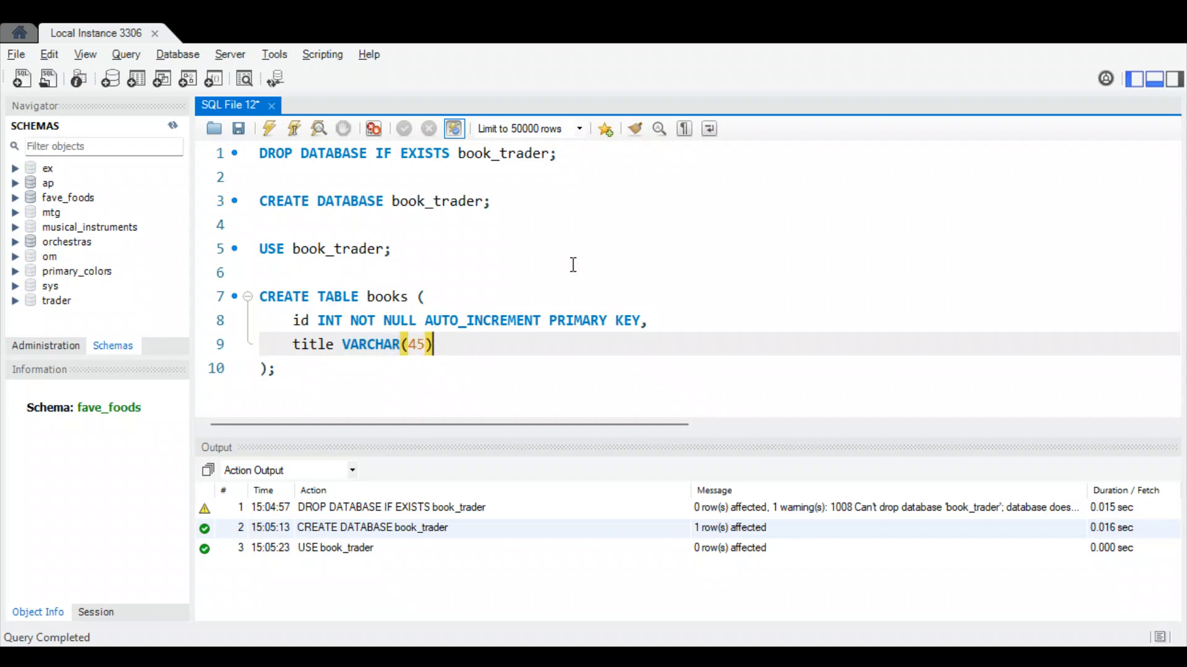
{"action": "type", "text": ","}
Add an author_last_name column of type VARCHAR(45) below the title column
{"action": "key", "text": "Return"}
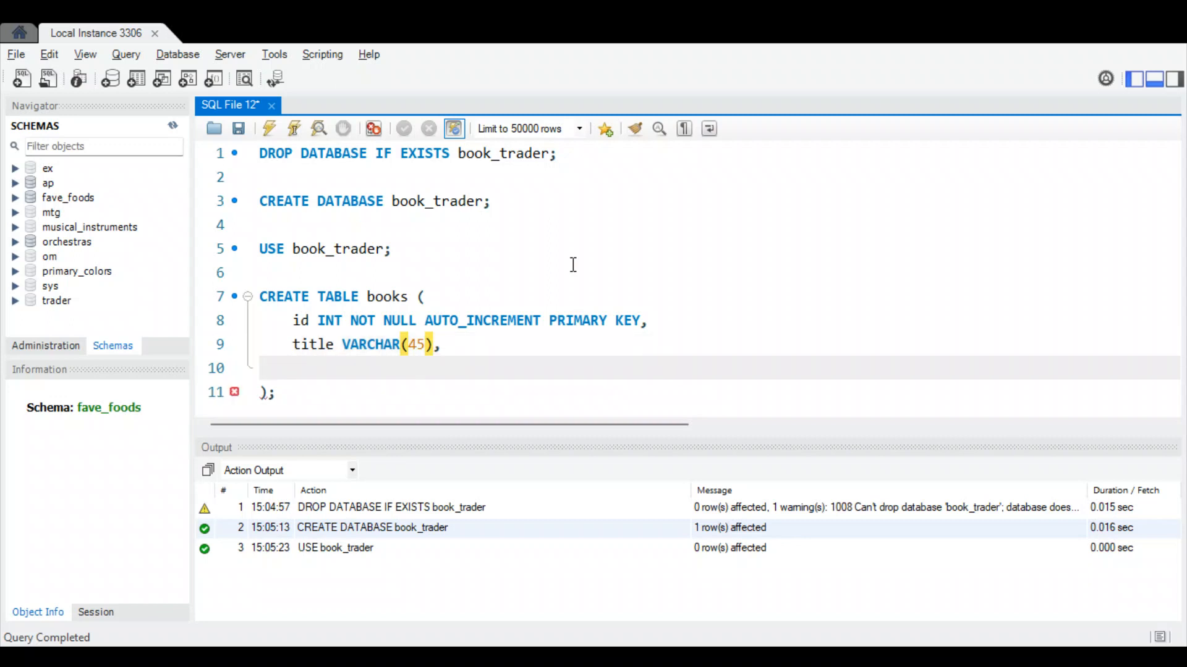
{"action": "type", "text": "author_last_name v"}
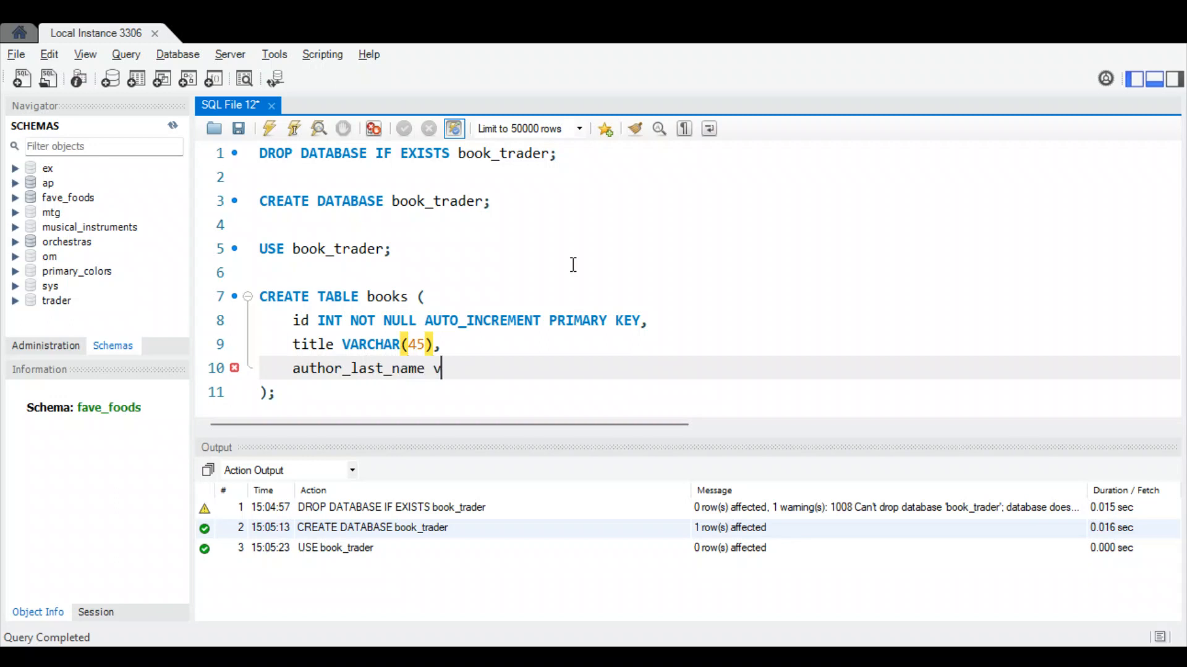
{"action": "key", "text": "BackSpace"}
{"action": "type", "text": "VARCHAR(45),"}
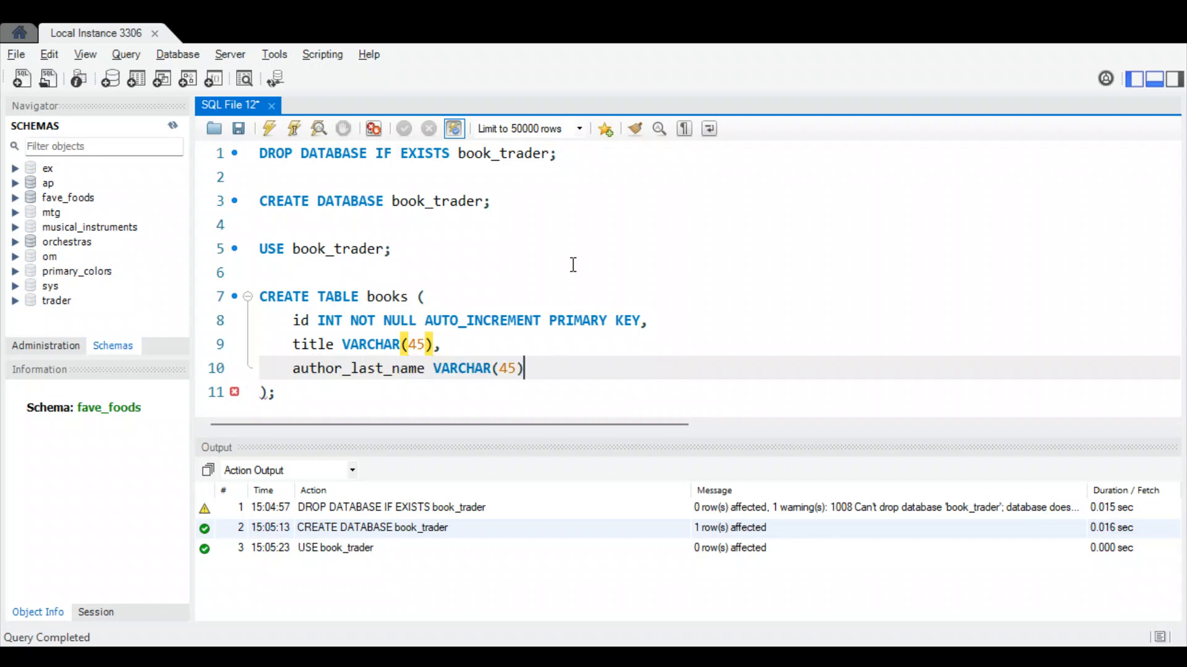
Add an author_first_name column below author_last_name, reusing the copied VARCHAR(45) data type
{"action": "key", "text": "Return"}
{"action": "type", "text": "autho"}
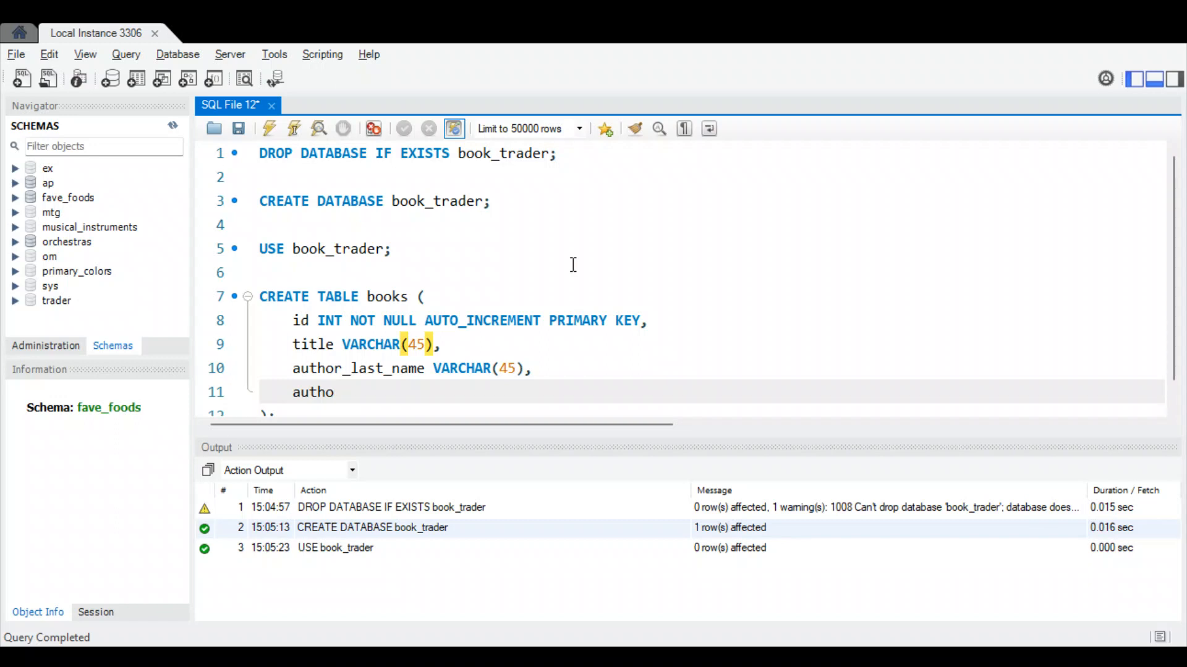
{"action": "type", "text": "r_first_name"}
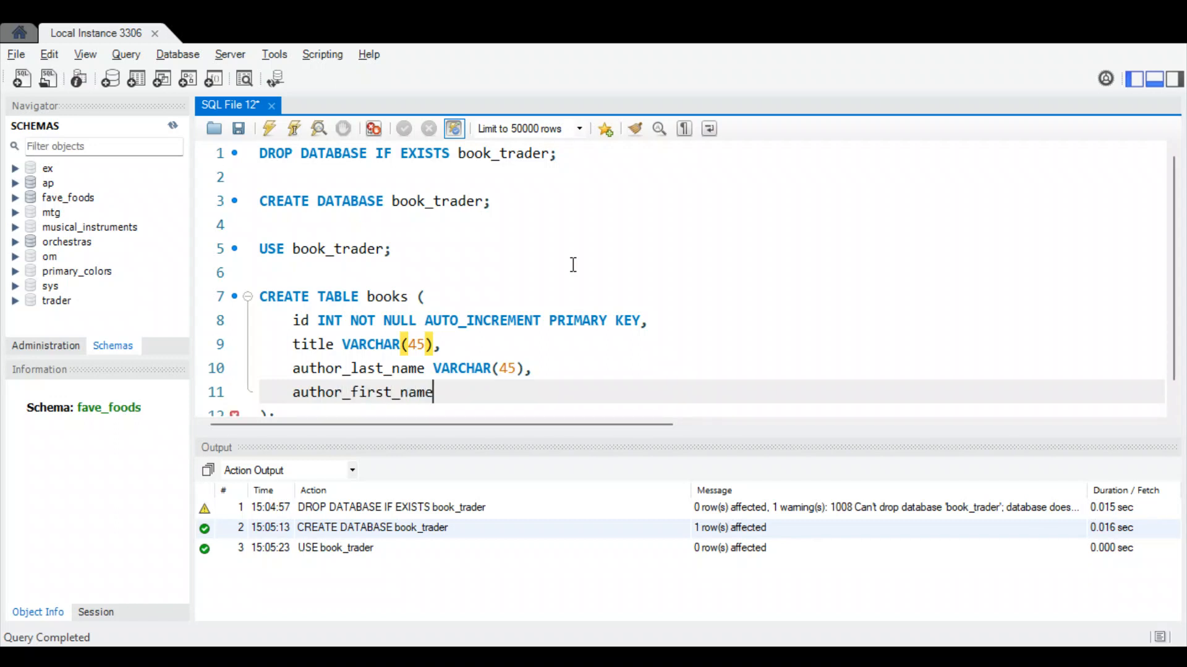
{"action": "key", "text": "ctrl+v"}
{"action": "type", "text": ","}
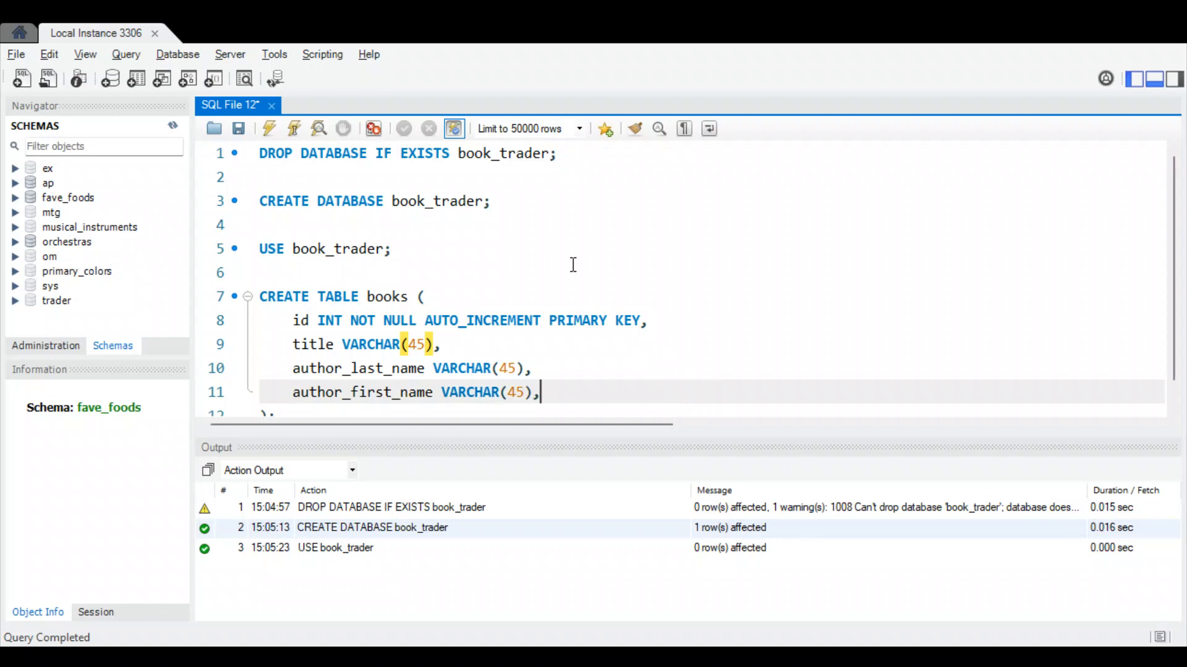
Add a no_pages column defined as INT NOT NULL as the last column of the books table
{"action": "key", "text": "Return"}
{"action": "type", "text": "no_"}
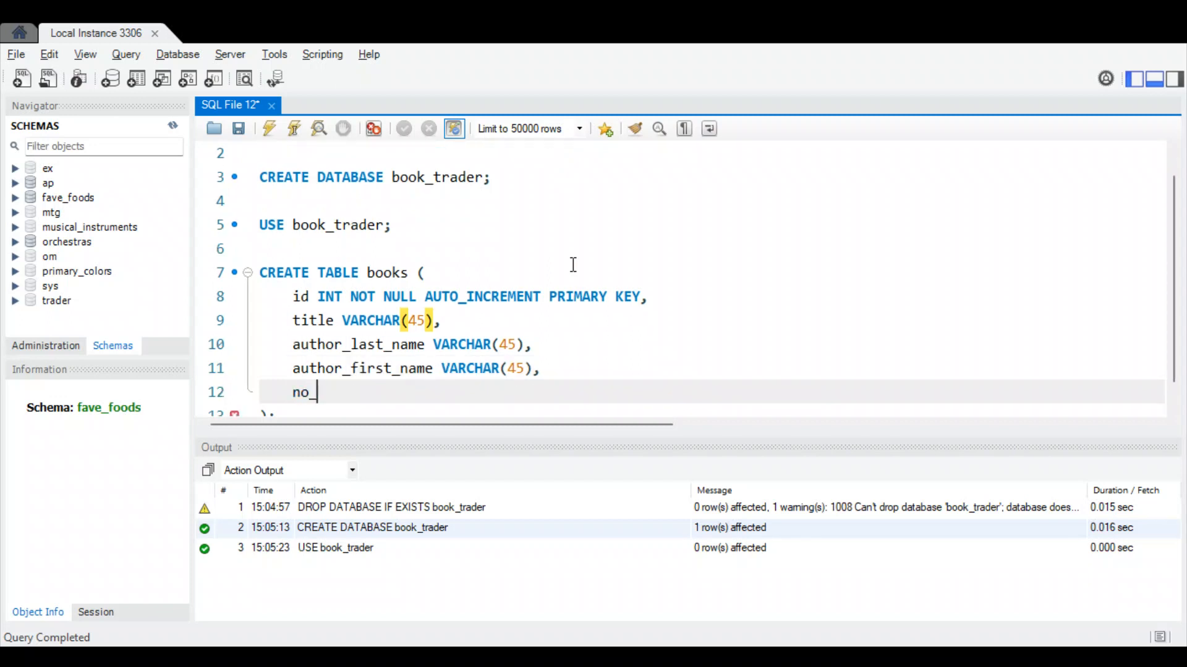
{"action": "type", "text": "pages INTO NO"}
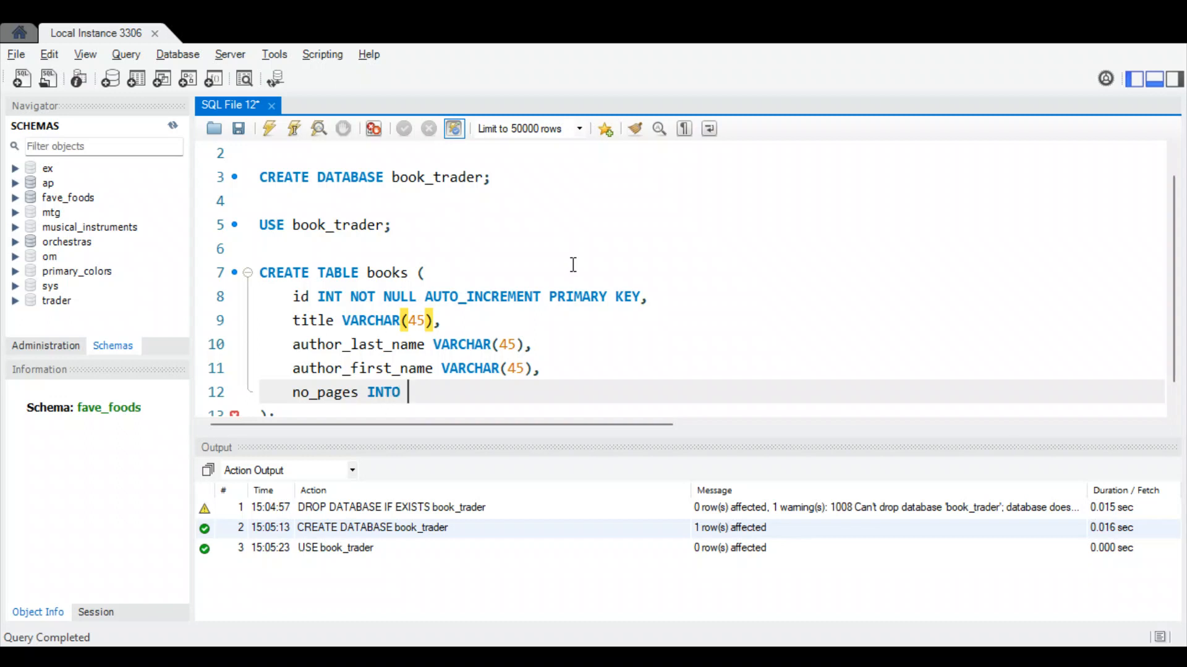
{"action": "key", "text": "BackSpace"}
{"action": "key", "text": "BackSpace"}
{"action": "key", "text": "BackSpace"}
{"action": "key", "text": "BackSpace"}
{"action": "type", "text": "NOT N"}
{"action": "key", "text": "BackSpace"}
{"action": "type", "text": "NULL"}
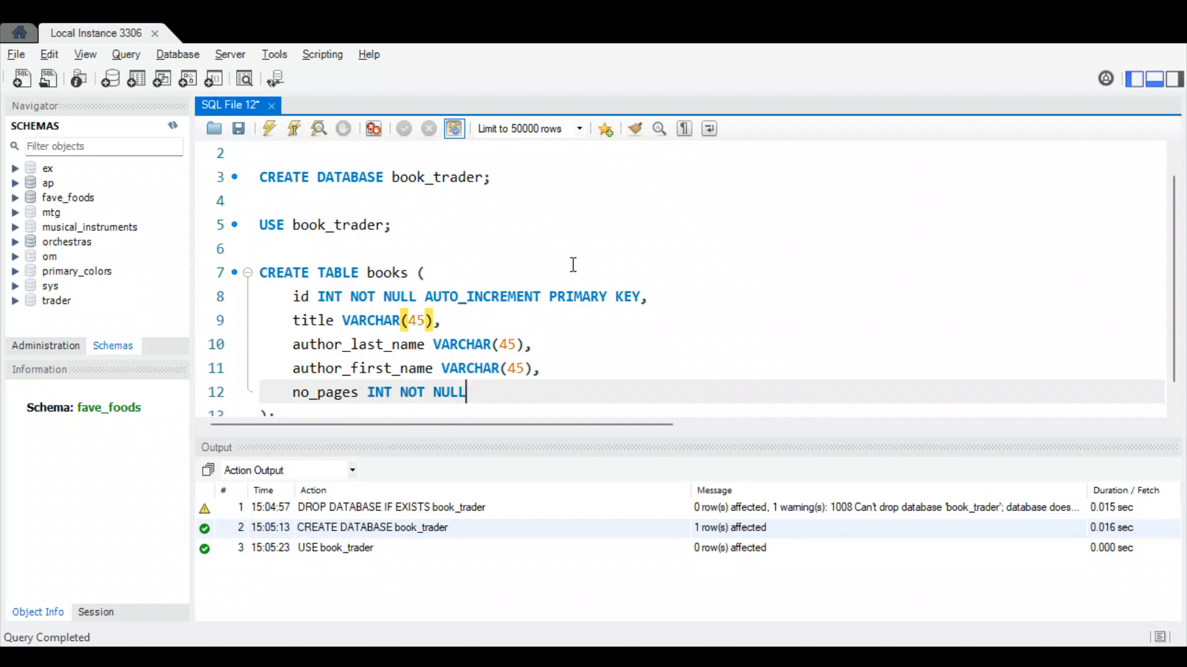
Add the NOT NULL constraint to the author_last_name column, then return to the end of the no_pages line
{"action": "key", "text": "Up"}
{"action": "key", "text": "Right"}
{"action": "key", "text": "Right"}
{"action": "key", "text": "Up"}
{"action": "key", "text": "Right"}
{"action": "key", "text": "Right"}
{"action": "key", "text": "Right"}
{"action": "key", "text": "Right"}
{"action": "key", "text": "Right"}
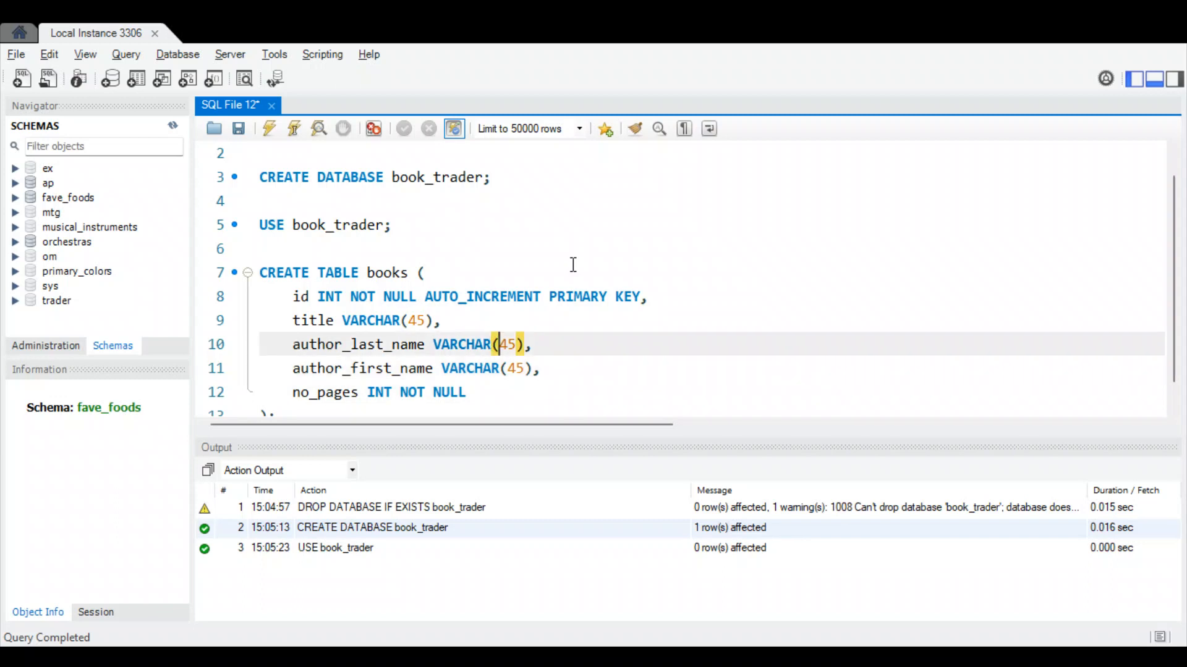
{"action": "type", "text": "NOT NULL"}
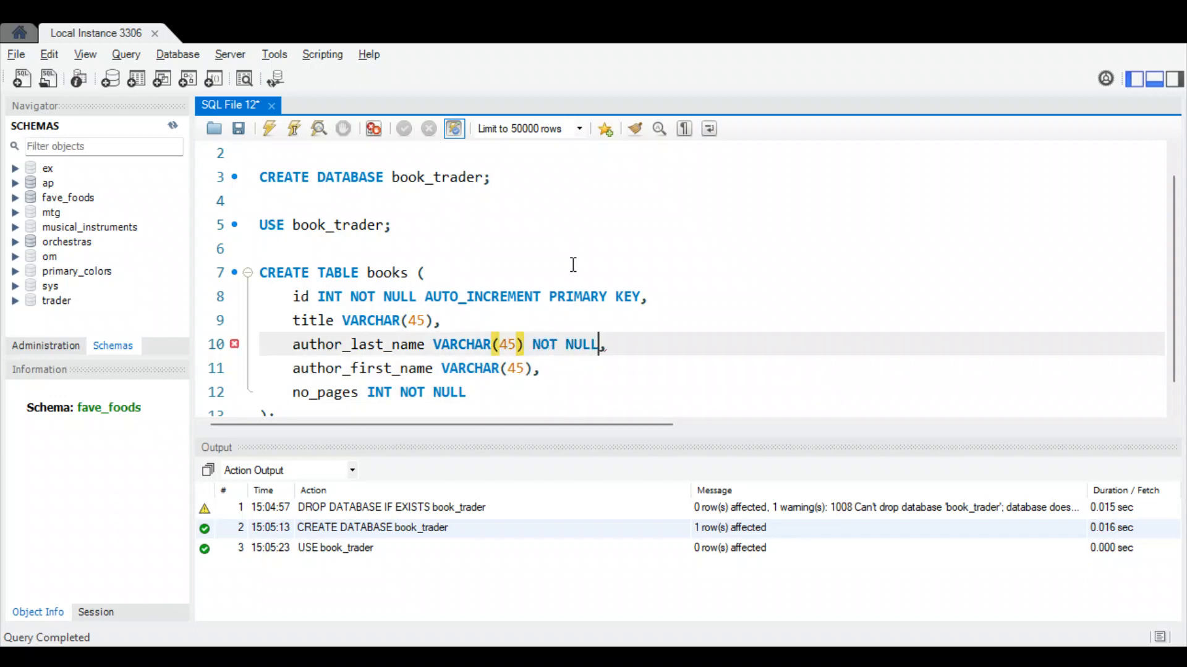
{"action": "left_click", "coordinate": [518, 391]}
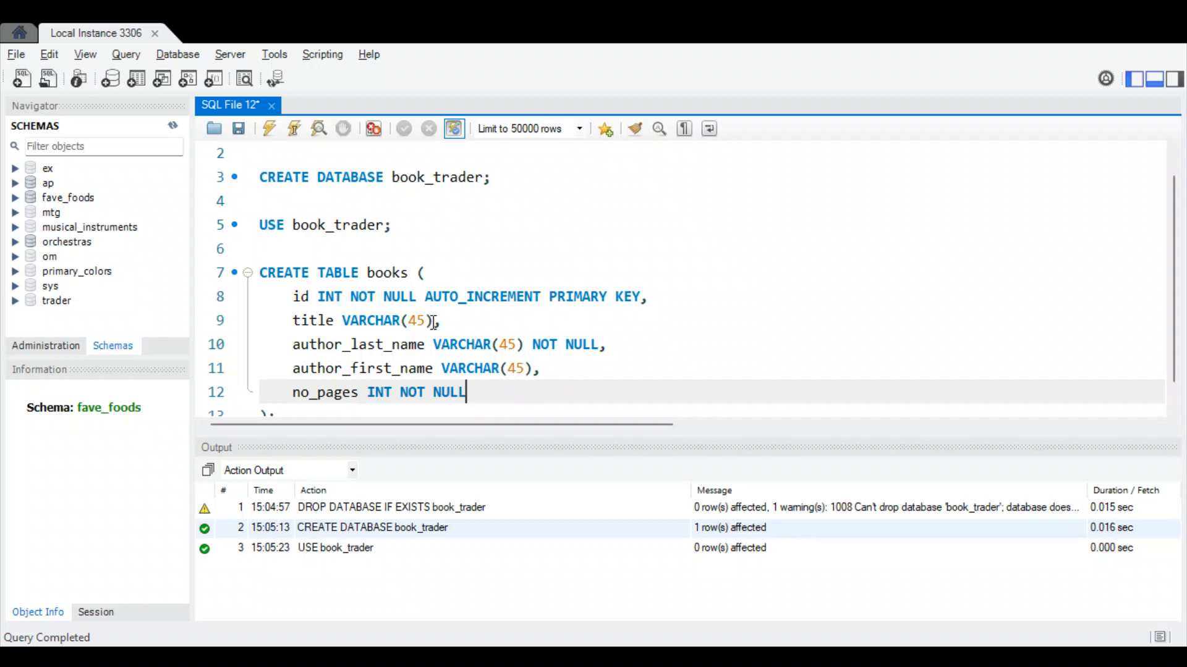
Add the NOT NULL constraint to the title column of the books table
{"action": "left_click", "coordinate": [433, 322]}
{"action": "type", "text": "NOT NUL"}
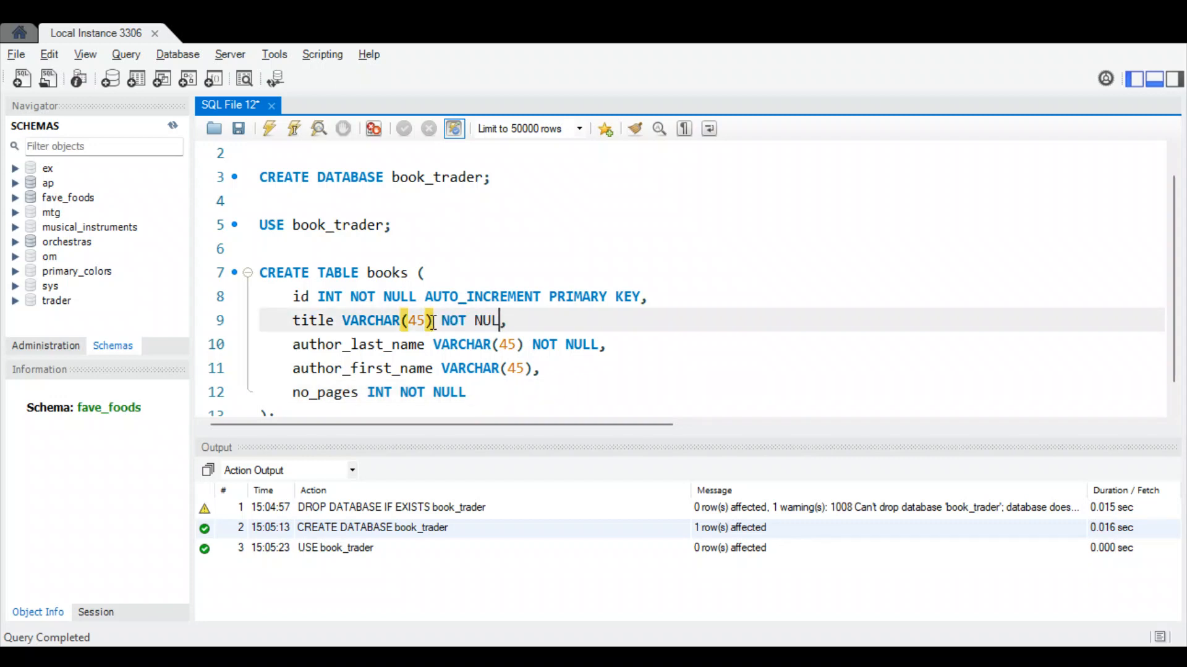
{"action": "type", "text": "L"}
Add a stock column of type INT below no_pages, separating the two column definitions with a comma
{"action": "scroll", "coordinate": [521, 396], "scroll_direction": "down", "scroll_amount": 1}
{"action": "left_click", "coordinate": [507, 359]}
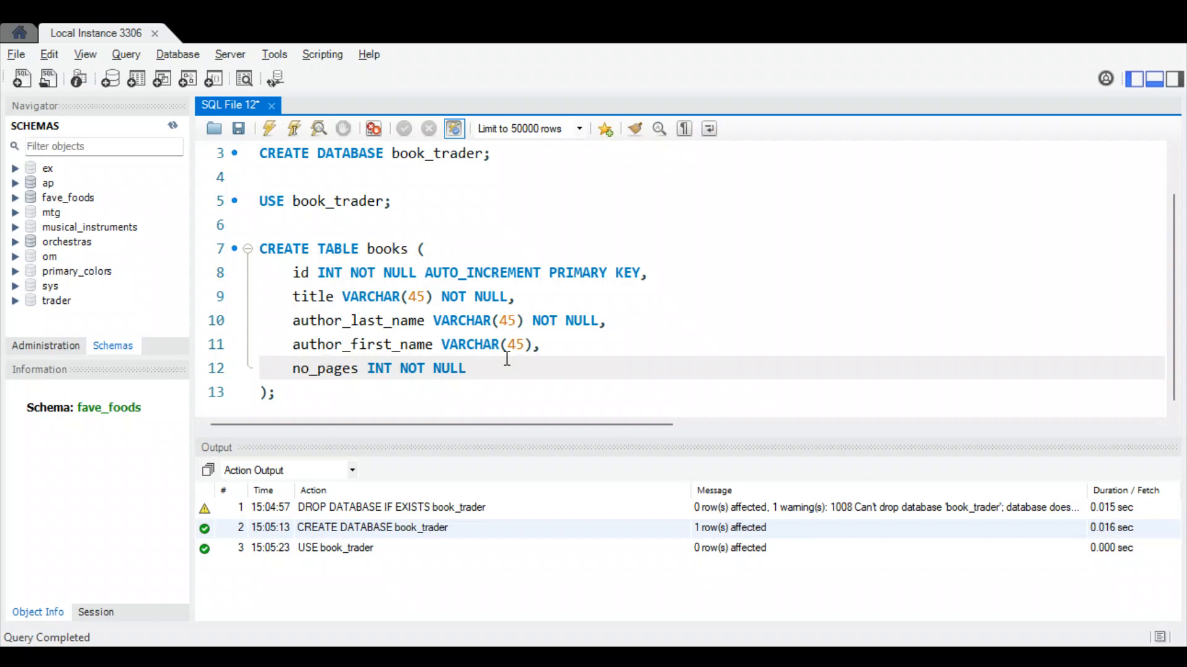
{"action": "key", "text": "Return"}
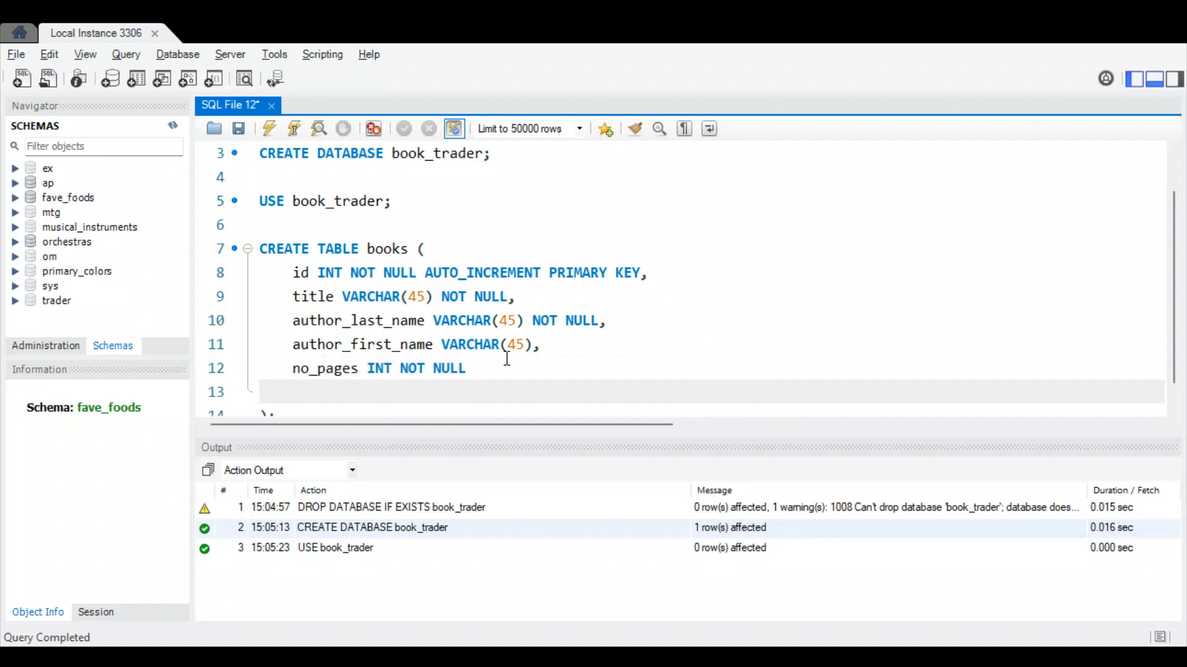
{"action": "type", "text": "stock INT"}
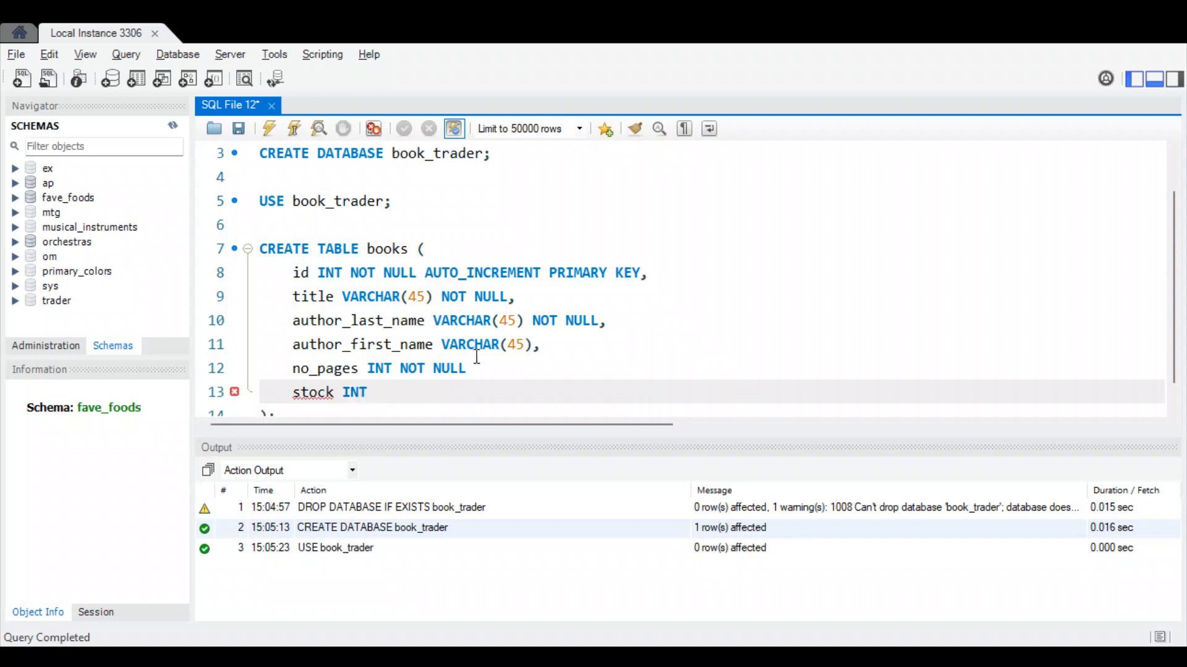
{"action": "scroll", "coordinate": [491, 378], "scroll_direction": "down", "scroll_amount": 1}
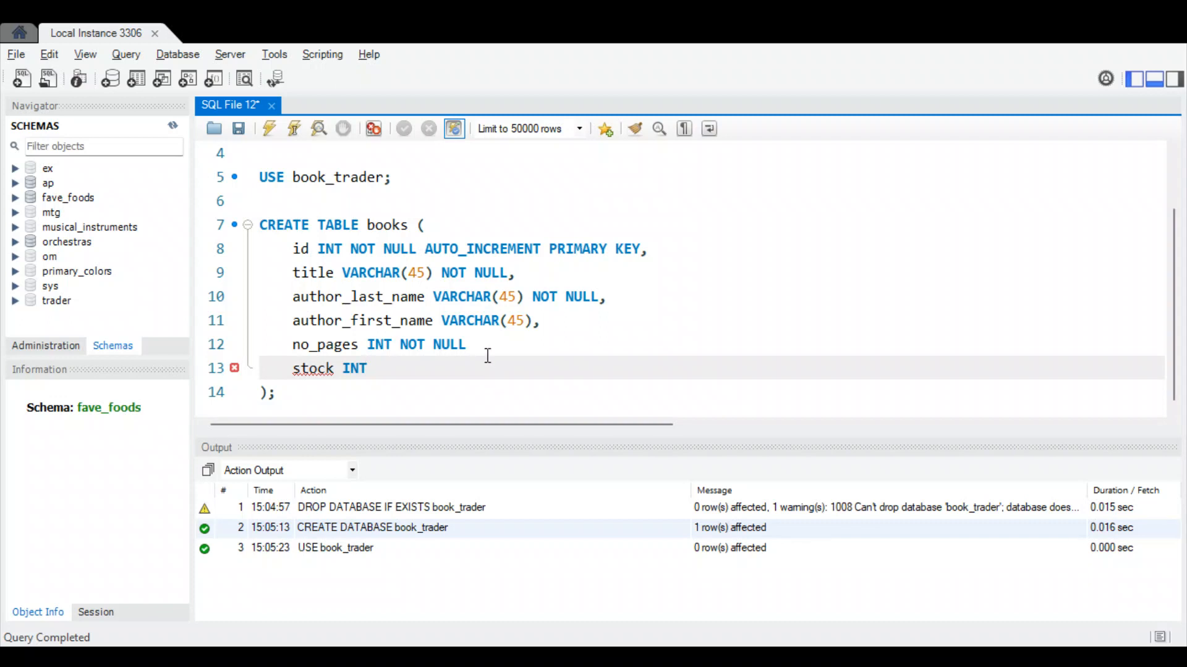
{"action": "left_click", "coordinate": [485, 352]}
{"action": "type", "text": ","}
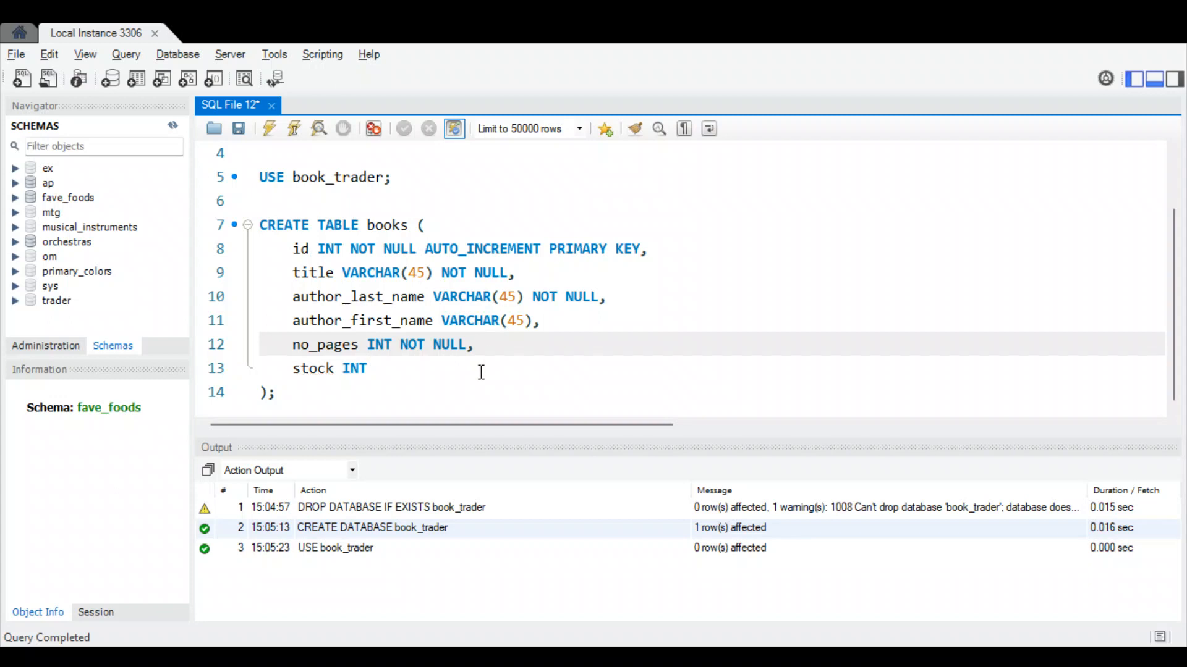
{"action": "left_click", "coordinate": [481, 372]}
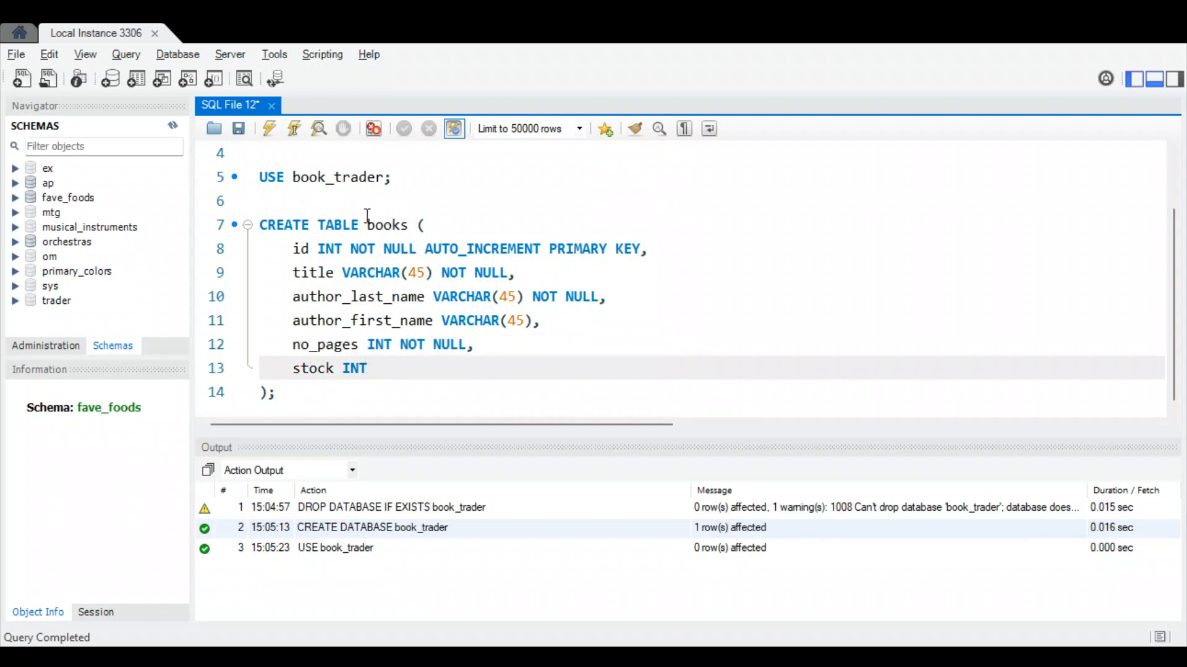
{"action": "double_click", "coordinate": [385, 224]}
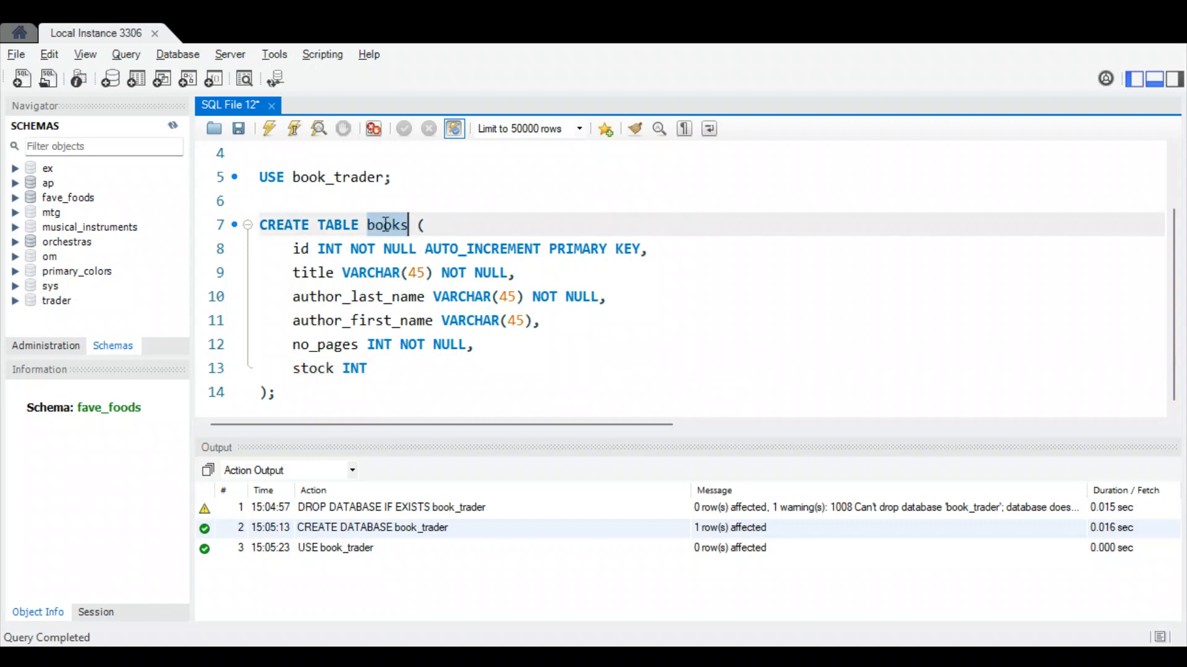
{"action": "key", "text": "BackSpace"}
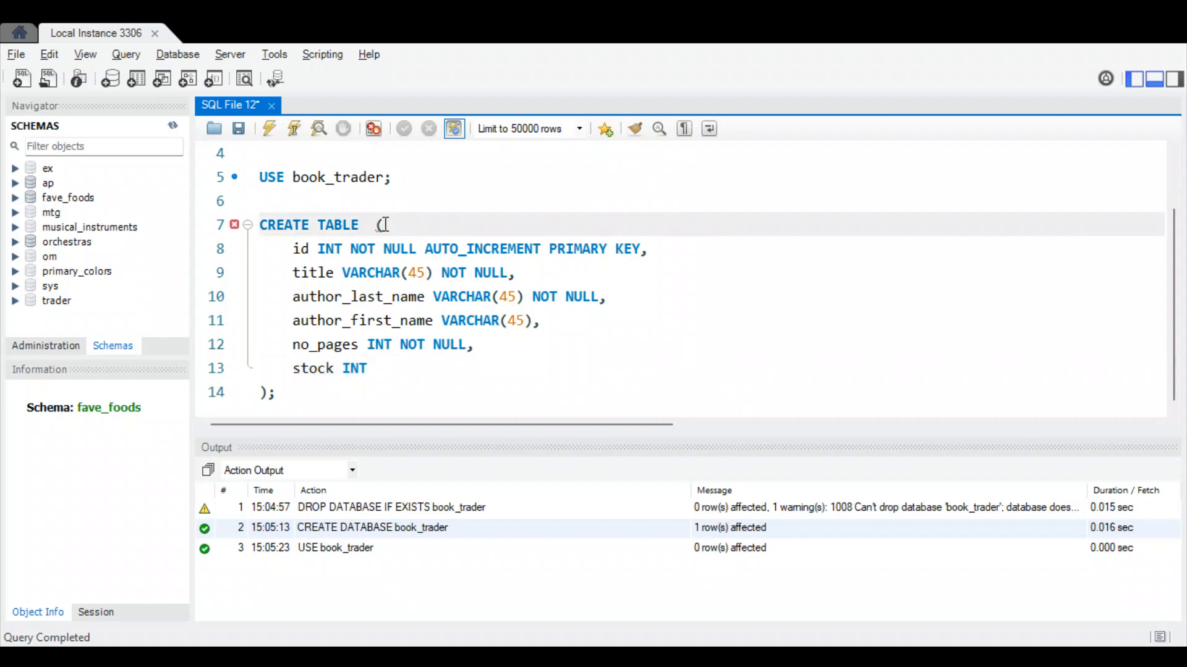
{"action": "key", "text": "ctrl+z"}
Run the CREATE TABLE books statement, then refresh the schema list and expand the tables of book_trader
{"action": "left_click", "coordinate": [319, 388]}
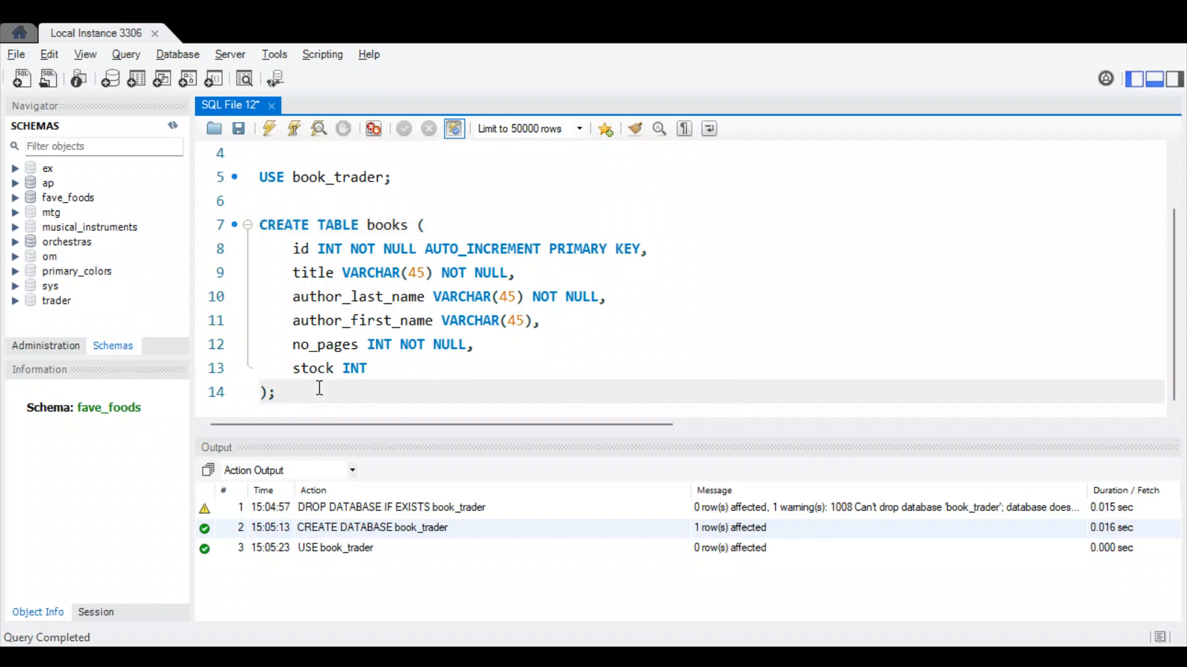
{"action": "key", "text": "ctrl+Return"}
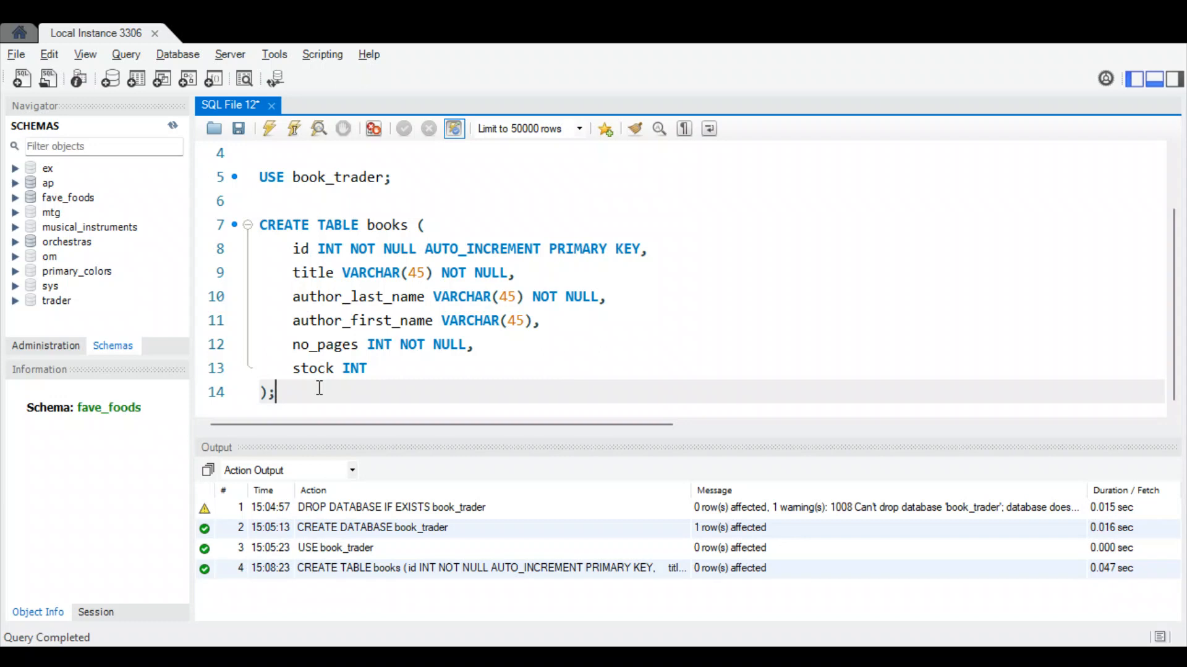
{"action": "left_click", "coordinate": [174, 125]}
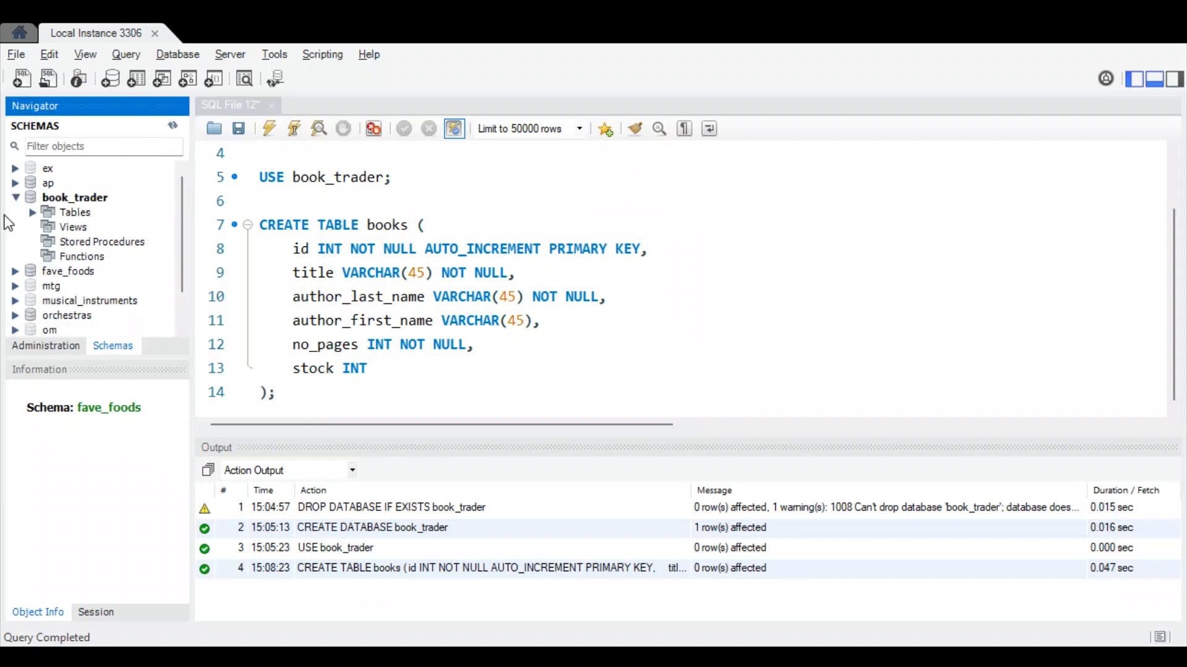
{"action": "left_click", "coordinate": [33, 212]}
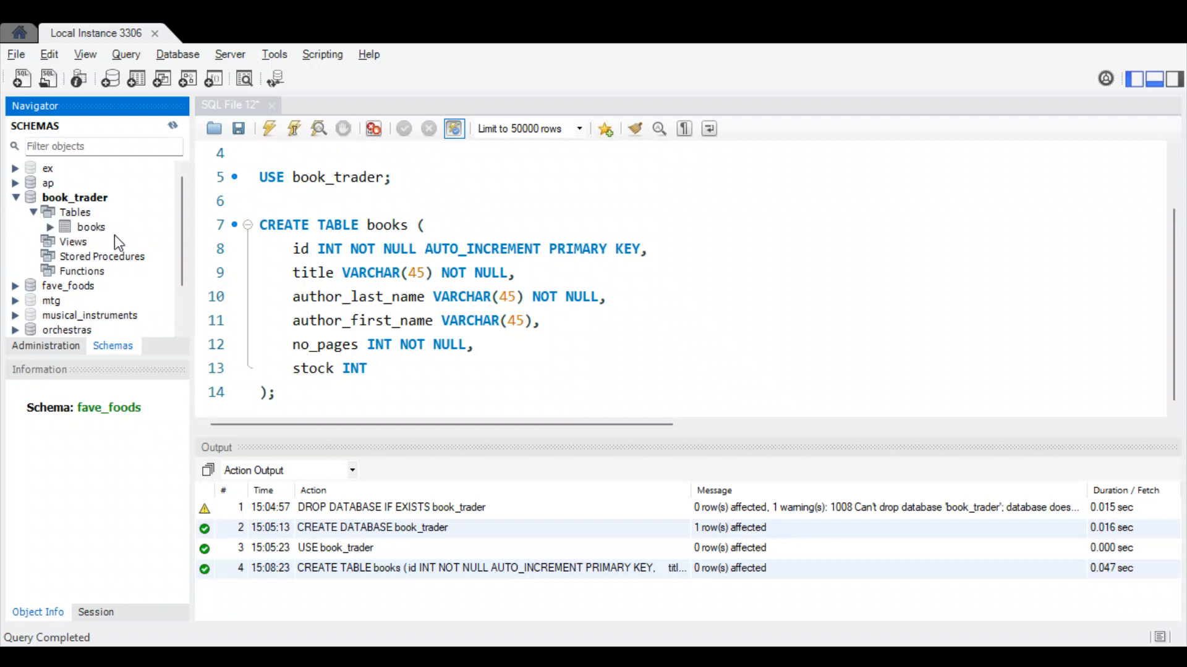
Inspect the column definitions of the new books table, then close its table information
{"action": "mouse_move", "coordinate": [154, 229]}
{"action": "left_click", "coordinate": [142, 228]}
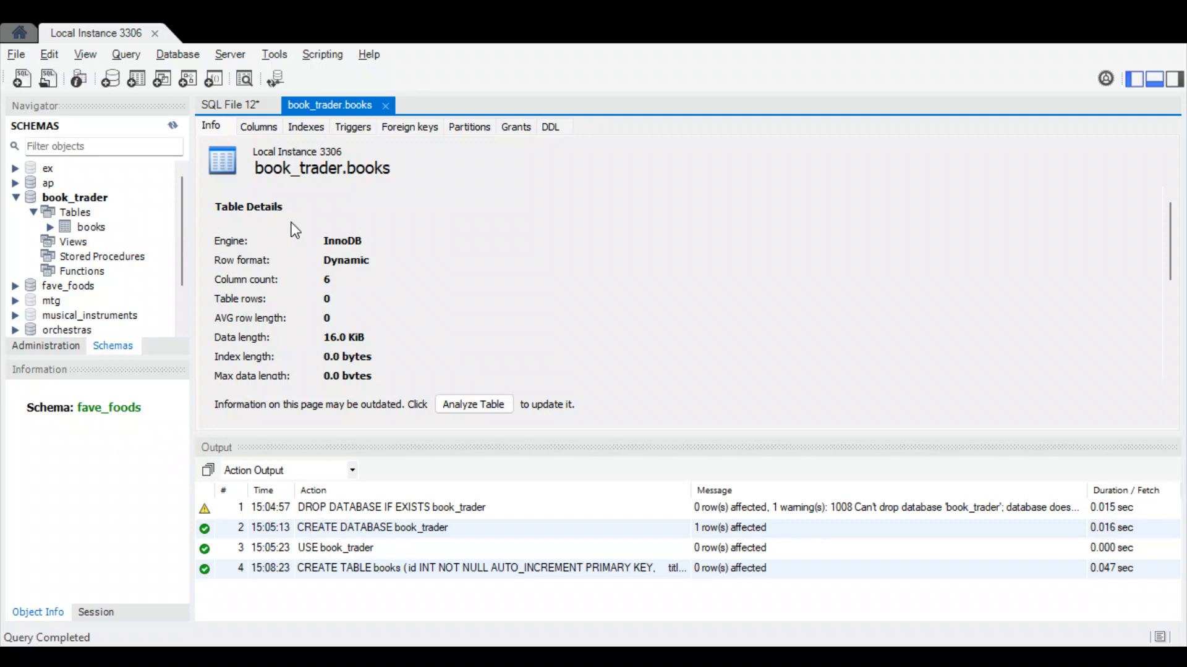
{"action": "left_click", "coordinate": [258, 127]}
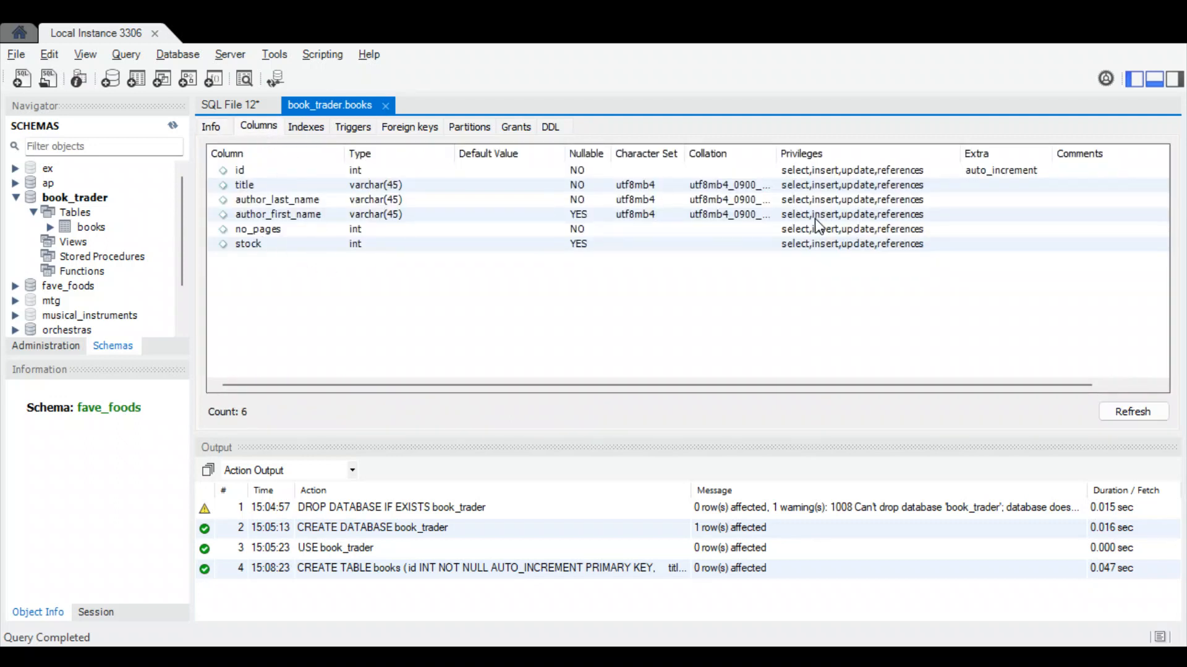
{"action": "left_click", "coordinate": [385, 106]}
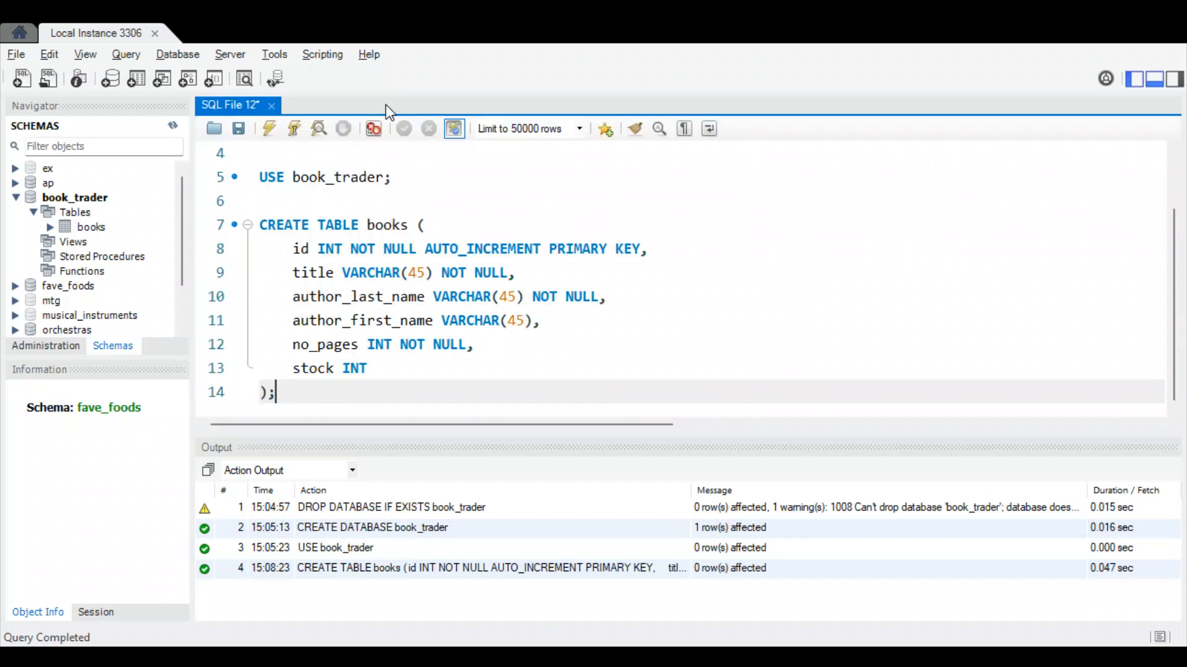
{"action": "left_click", "coordinate": [427, 321]}
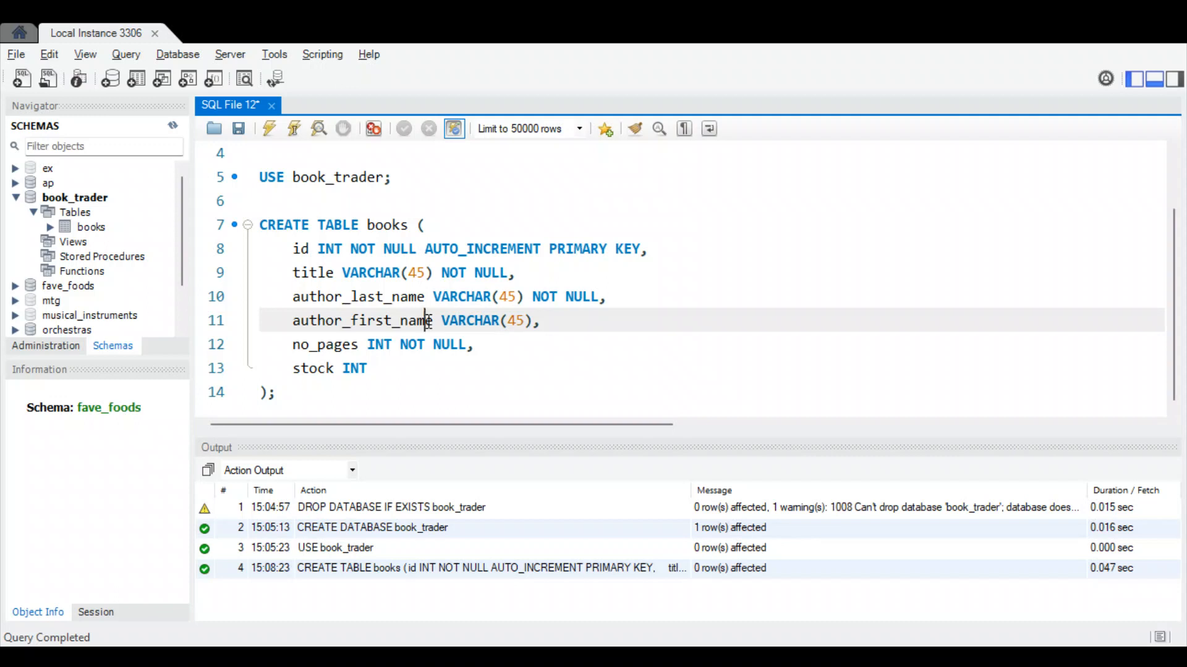
{"action": "left_click", "coordinate": [79, 198]}
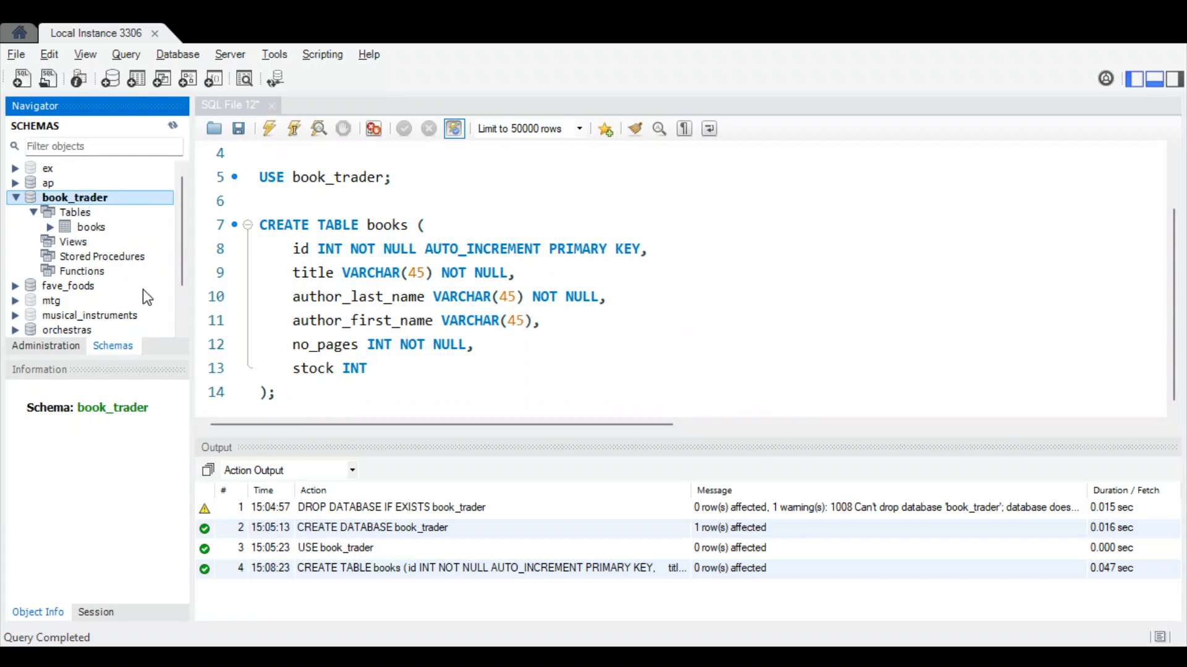
{"action": "left_click", "coordinate": [376, 200]}
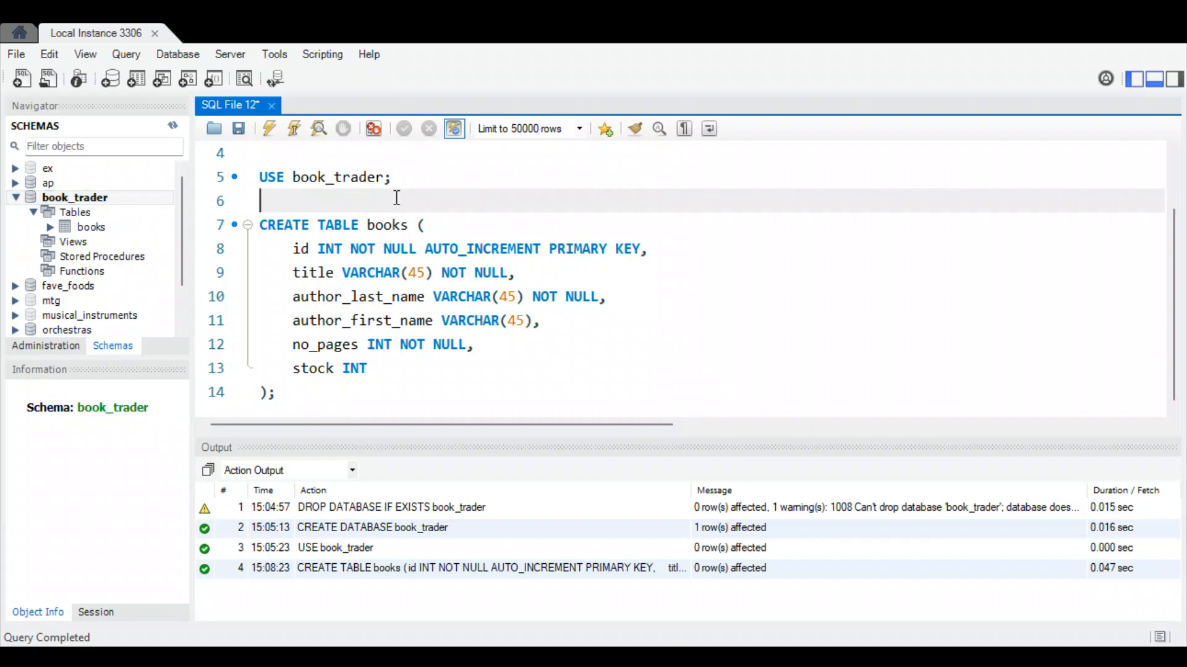
{"action": "left_click", "coordinate": [74, 212]}
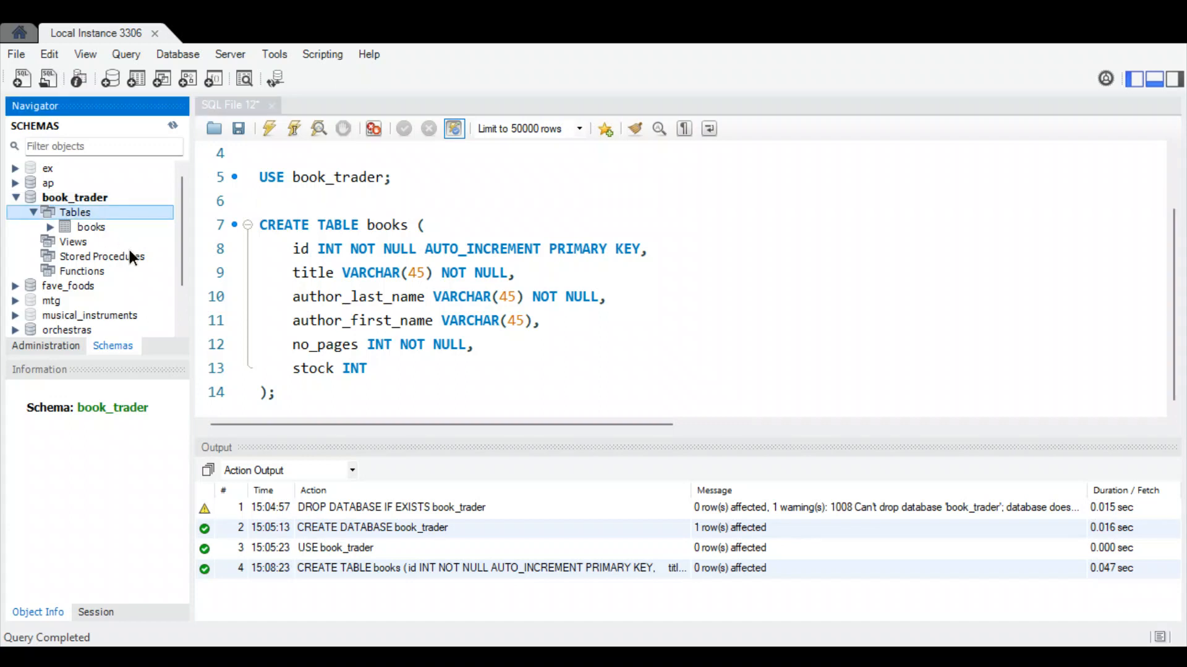
{"action": "left_click", "coordinate": [330, 253]}
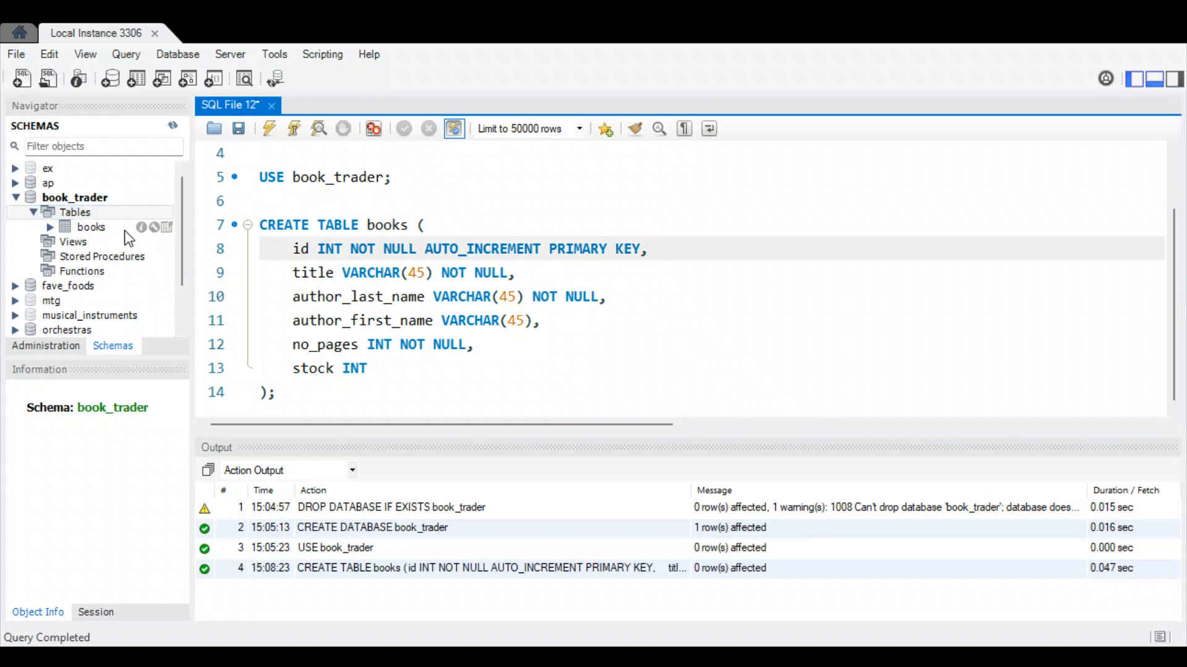
Open the Table Data Import wizard for the books table and bring its window to the front, repositioned on the desktop
{"action": "left_click", "coordinate": [95, 227]}
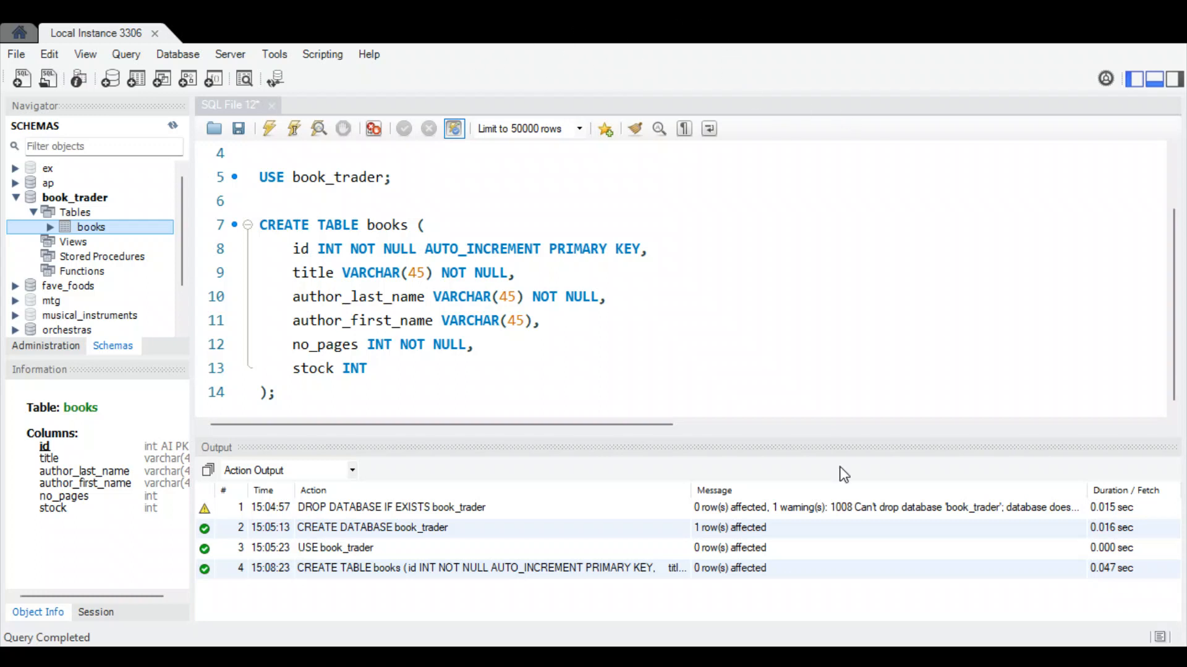
{"action": "left_click", "coordinate": [686, 620]}
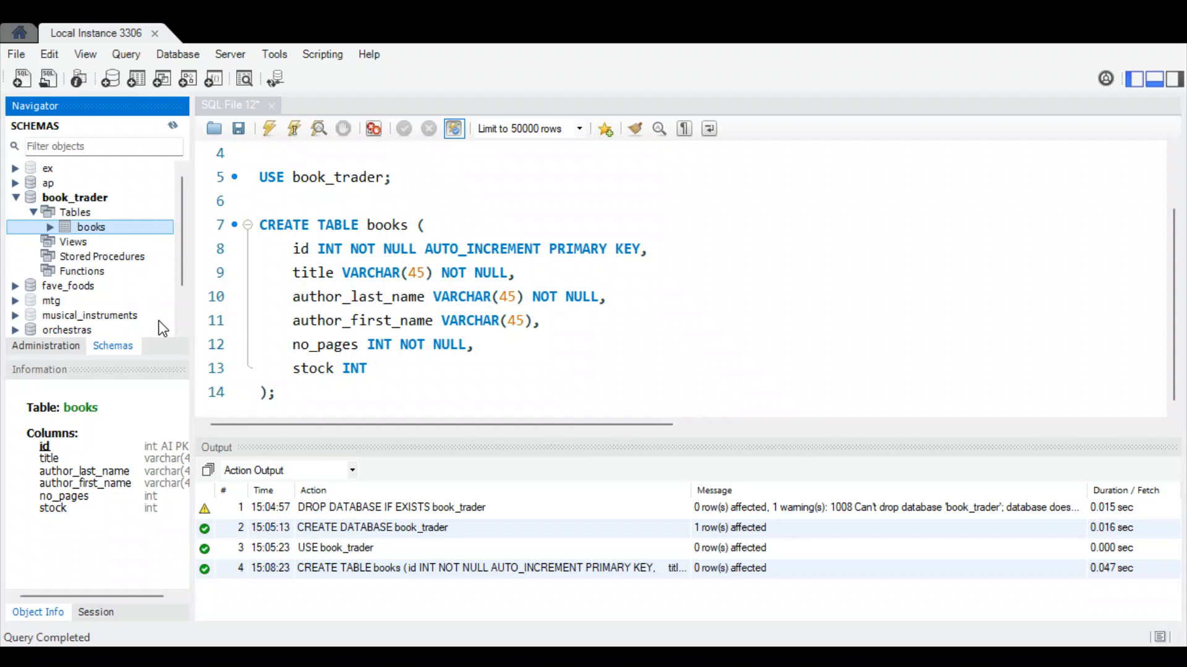
{"action": "left_click", "coordinate": [292, 339]}
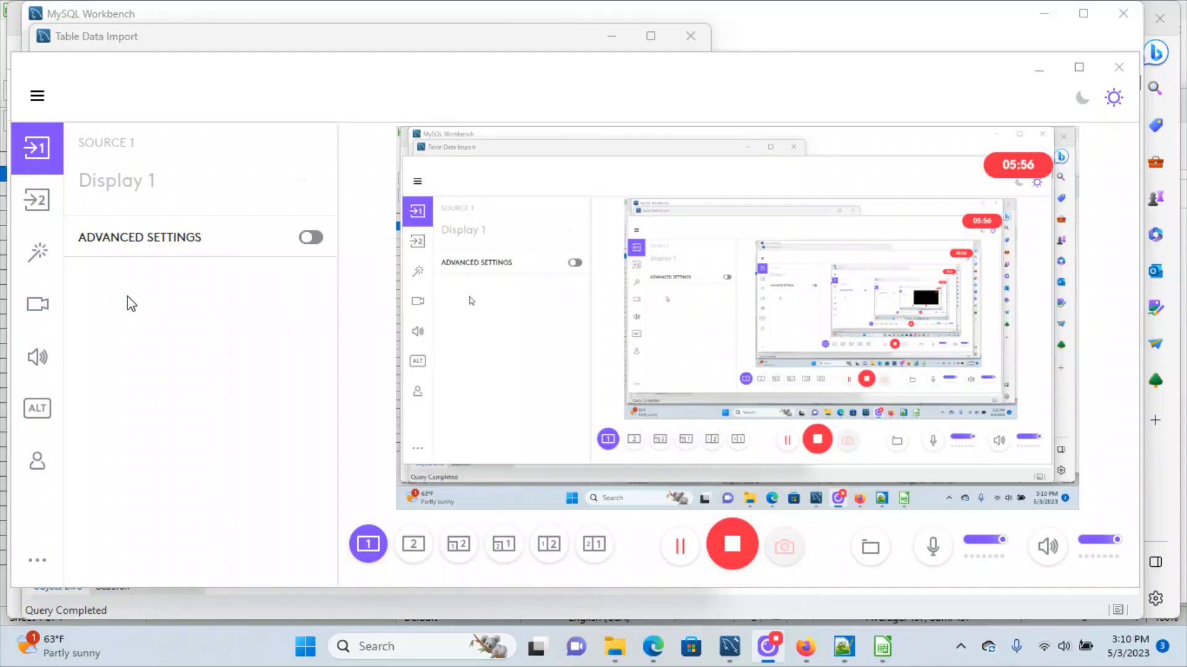
{"action": "key", "text": "alt+Tab"}
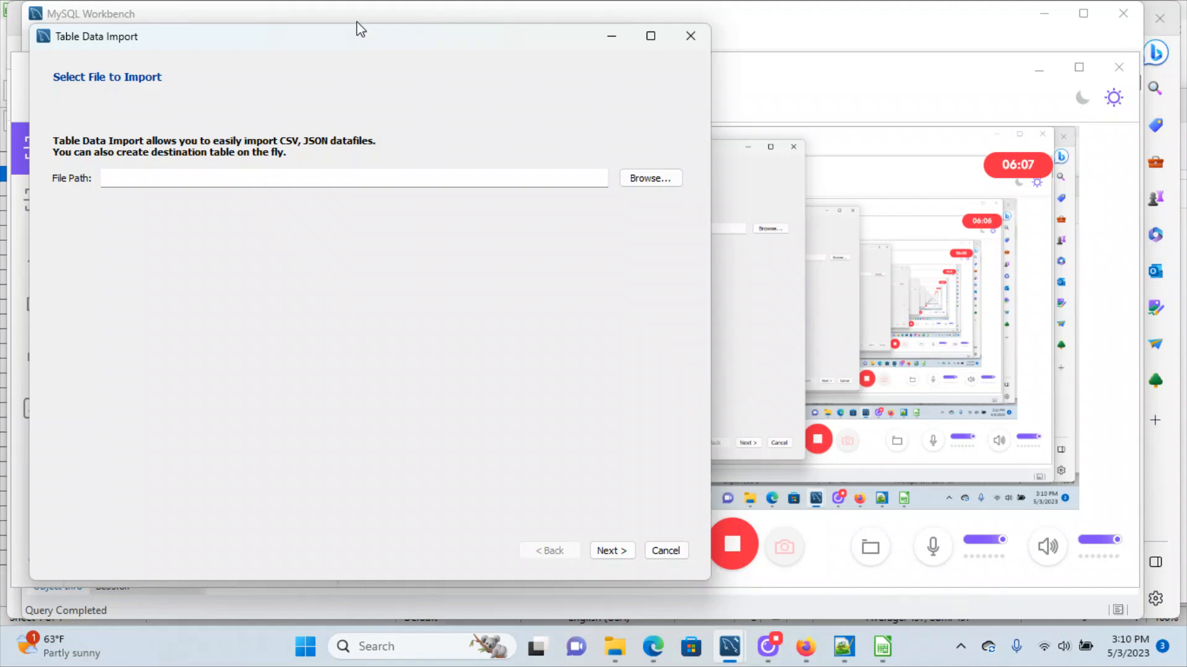
{"action": "left_click_drag", "start_coordinate": [353, 34], "coordinate": [723, 41]}
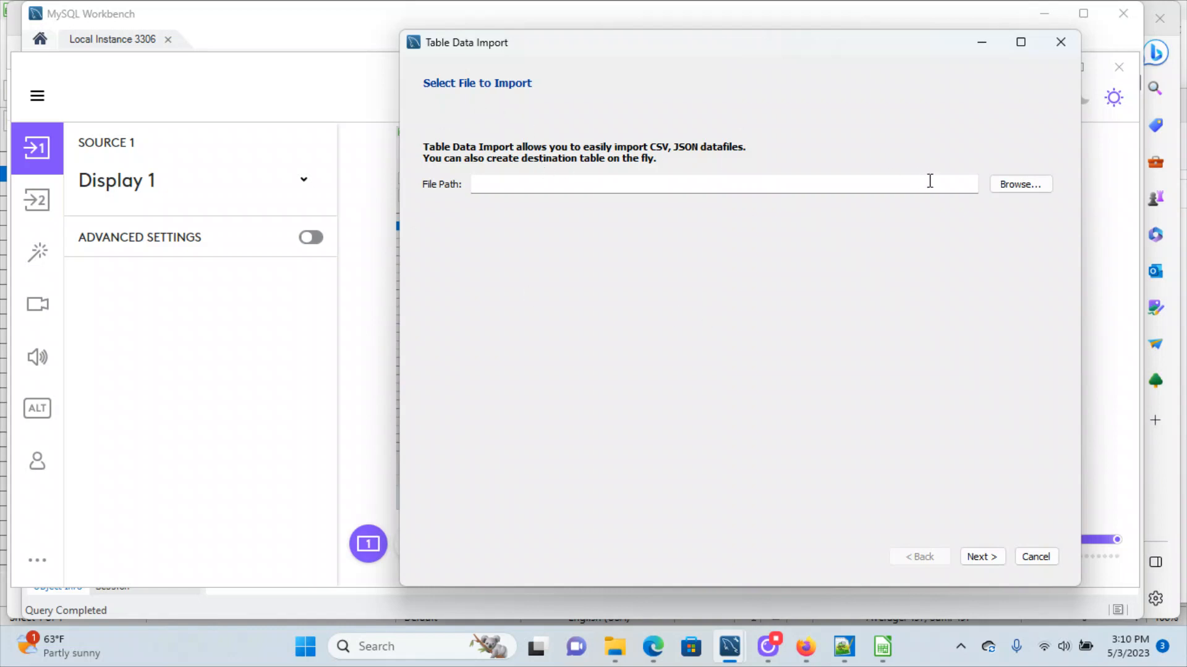
Choose books-abridged.csv from the Unit 6 folder as the import file and accept the existing table book_trader.books as the destination
{"action": "left_click", "coordinate": [1009, 188]}
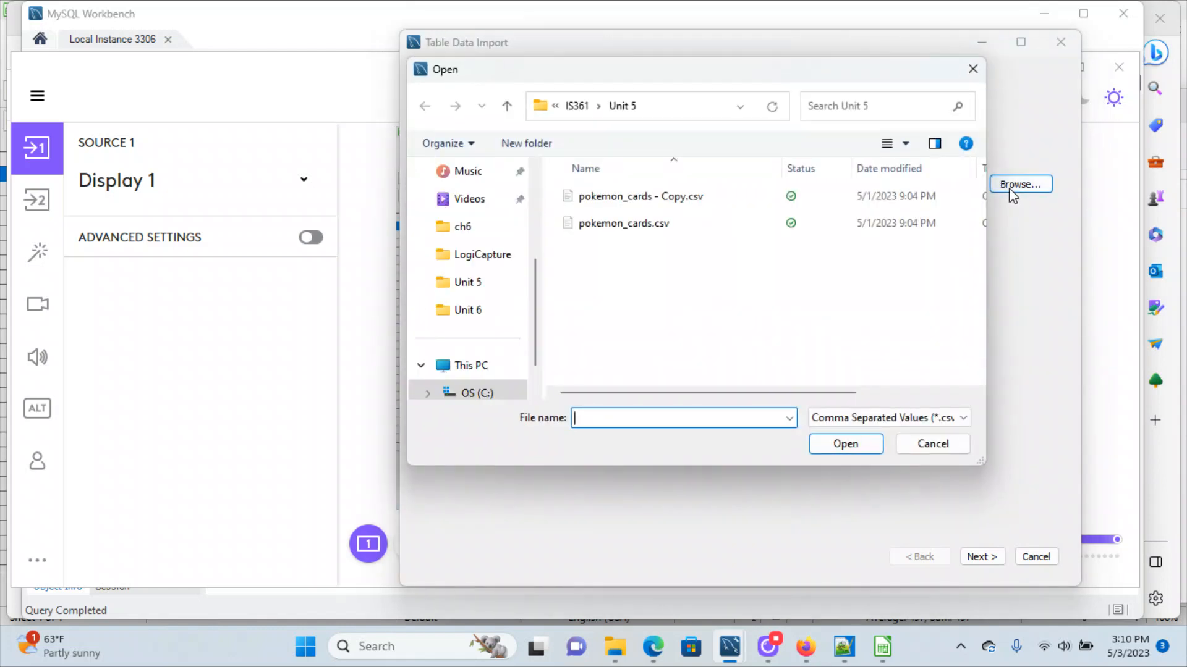
{"action": "left_click", "coordinate": [599, 110]}
{"action": "left_click", "coordinate": [626, 223]}
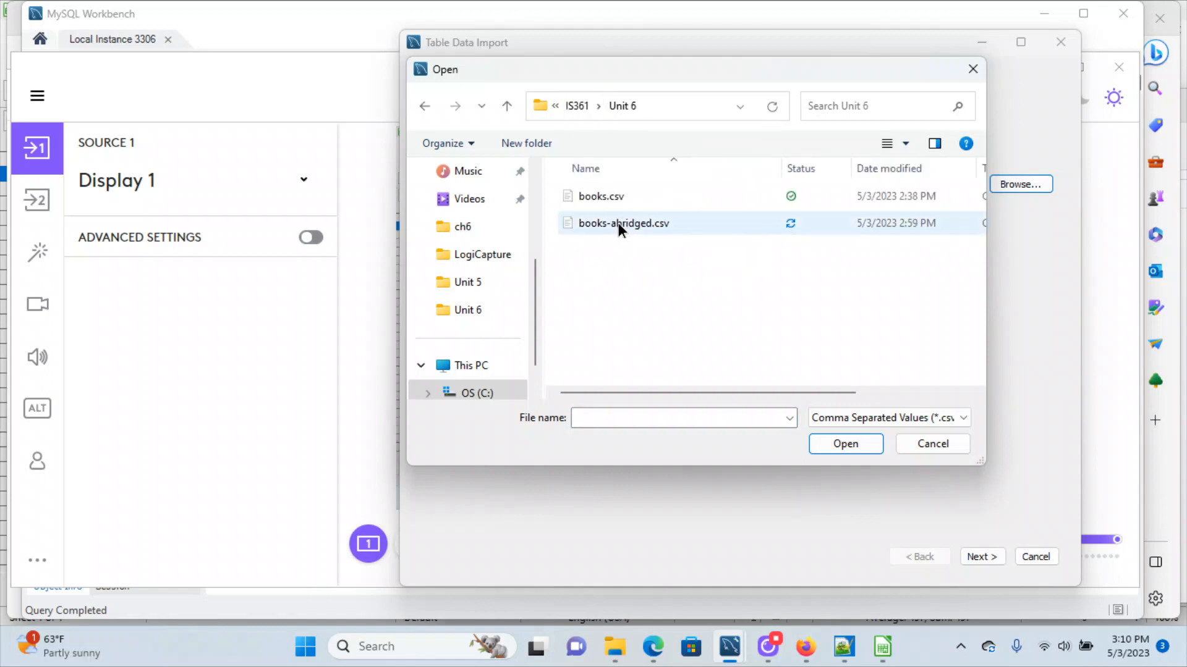
{"action": "left_click", "coordinate": [618, 226]}
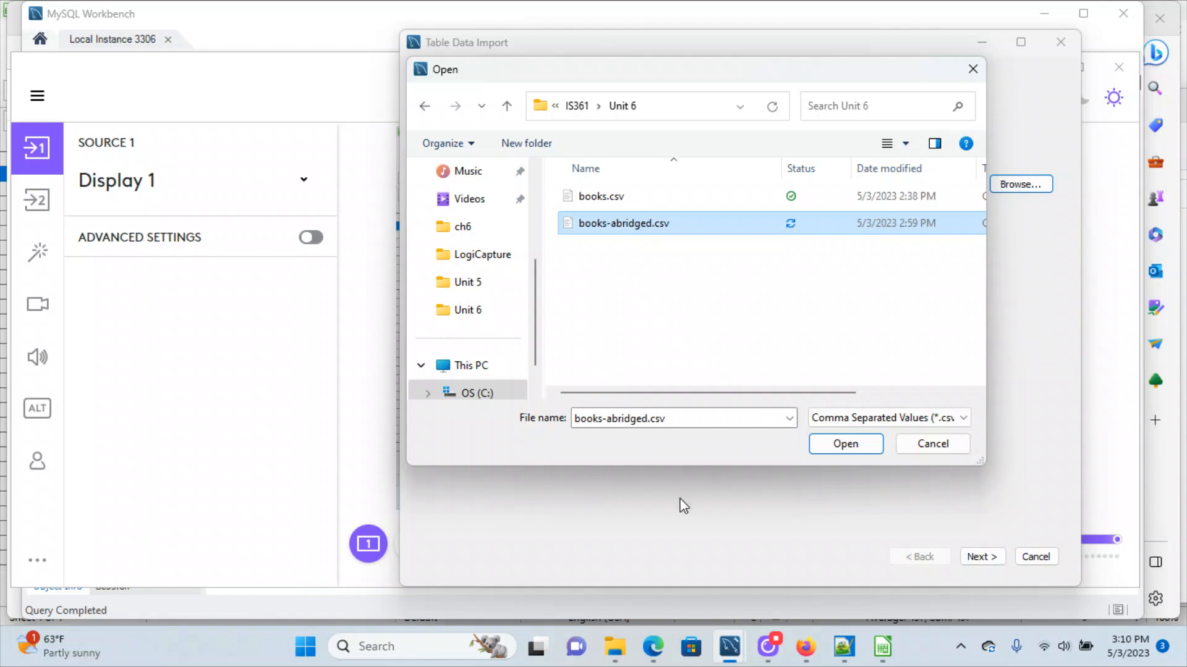
{"action": "left_click", "coordinate": [846, 445]}
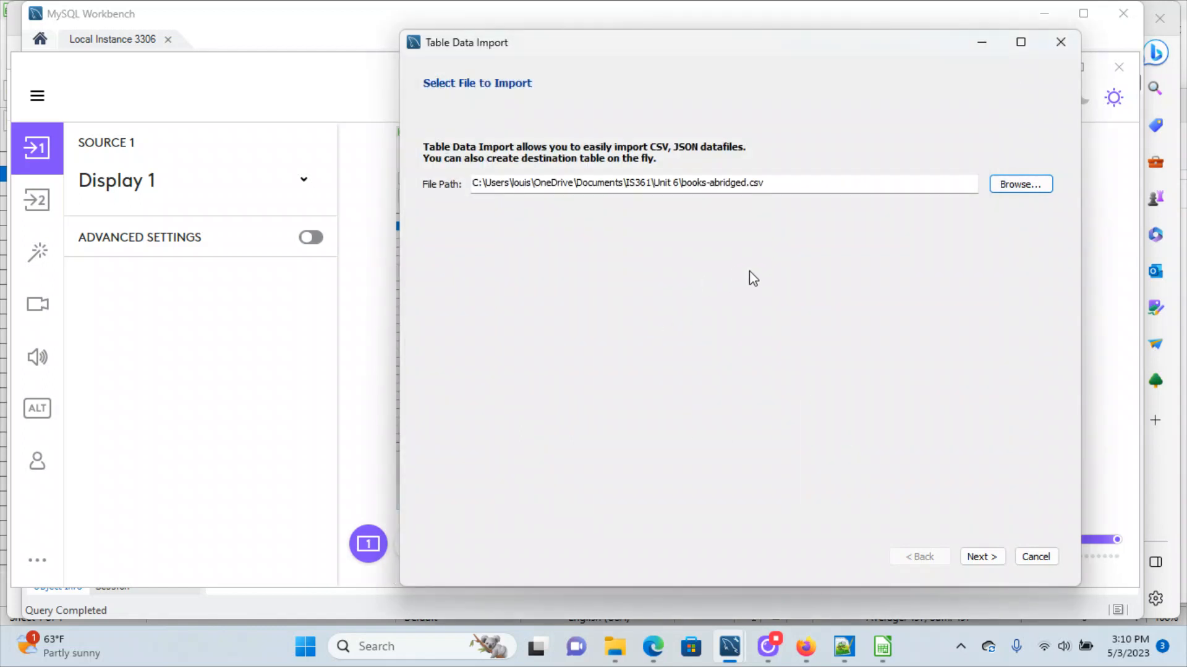
{"action": "left_click", "coordinate": [974, 557]}
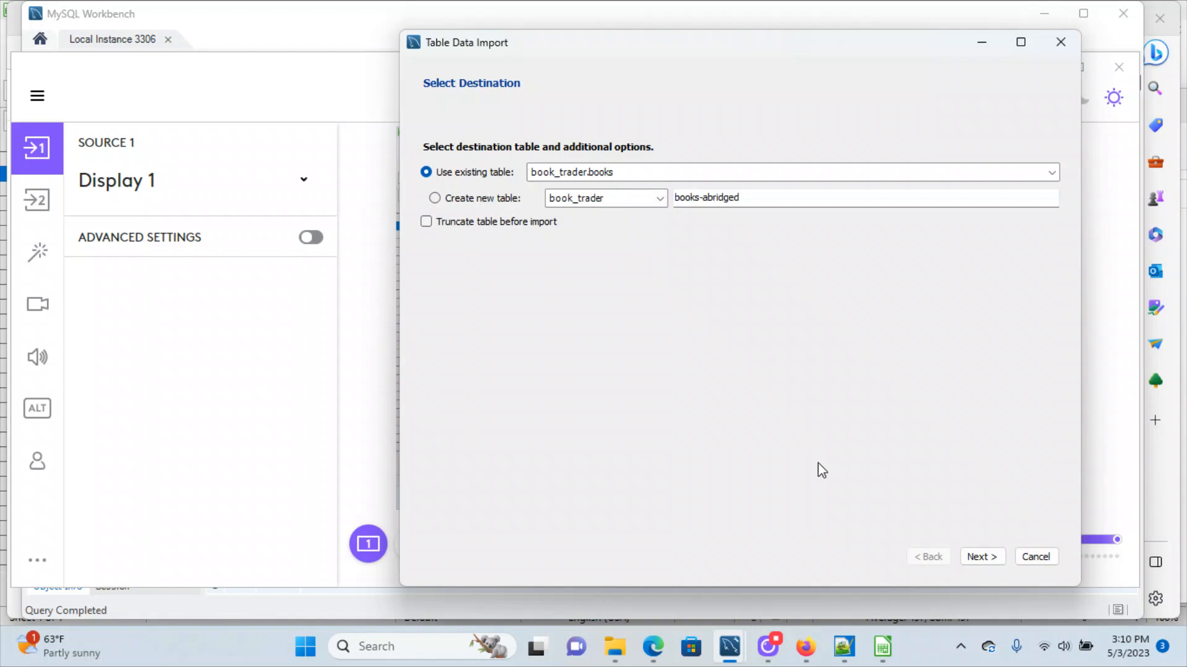
{"action": "left_click", "coordinate": [979, 559]}
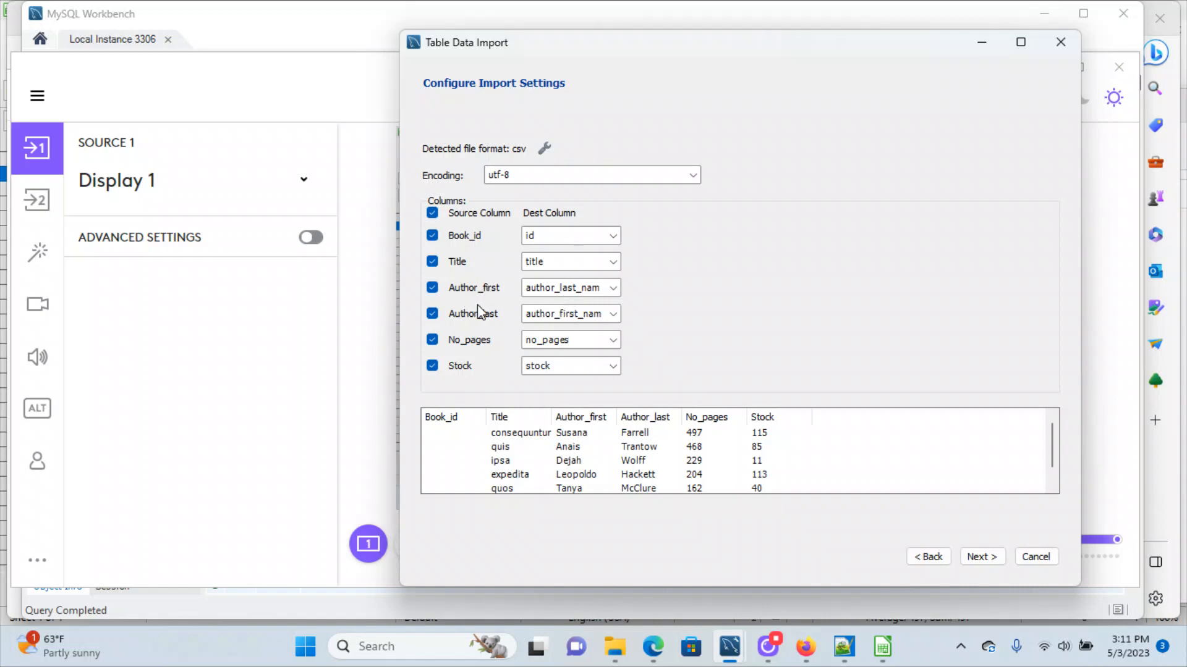
Map the source column Author_first to author_first_name and Author_last to author_last_name in the import settings
{"action": "left_click", "coordinate": [551, 290]}
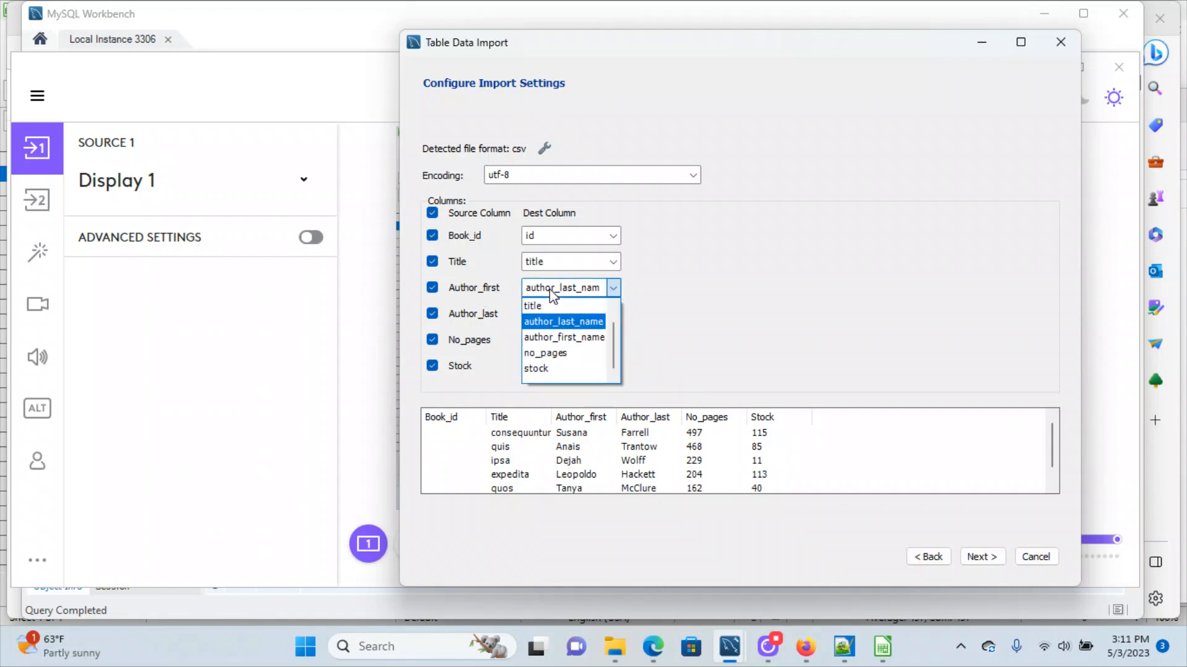
{"action": "left_click", "coordinate": [551, 335]}
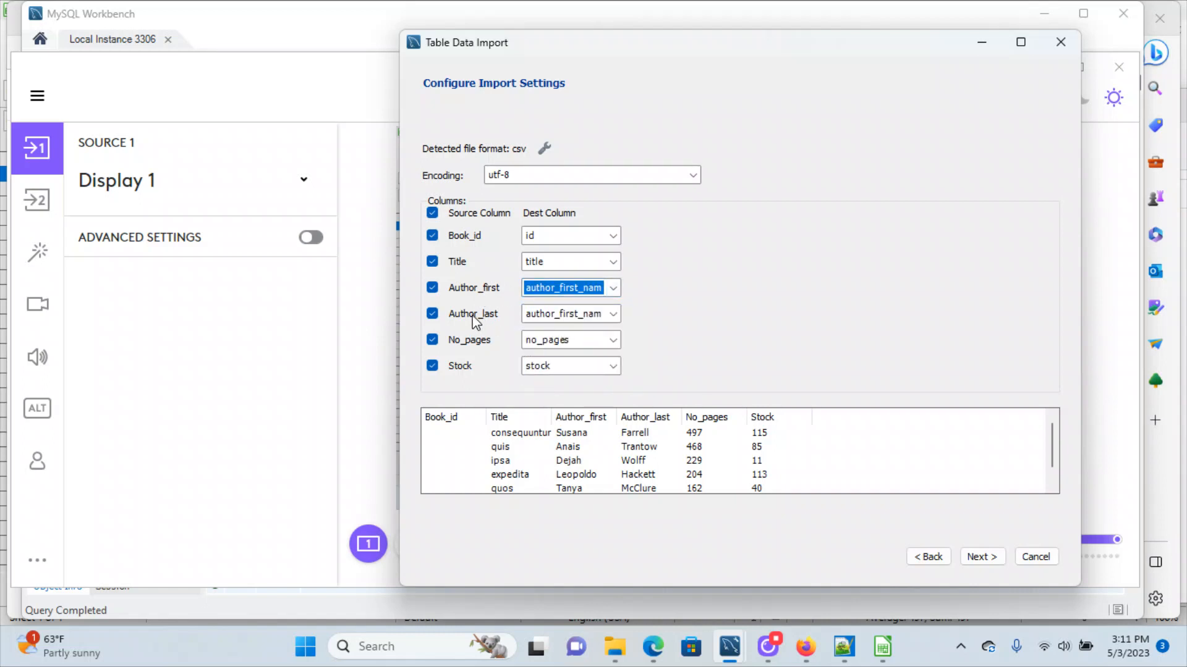
{"action": "left_click", "coordinate": [548, 314]}
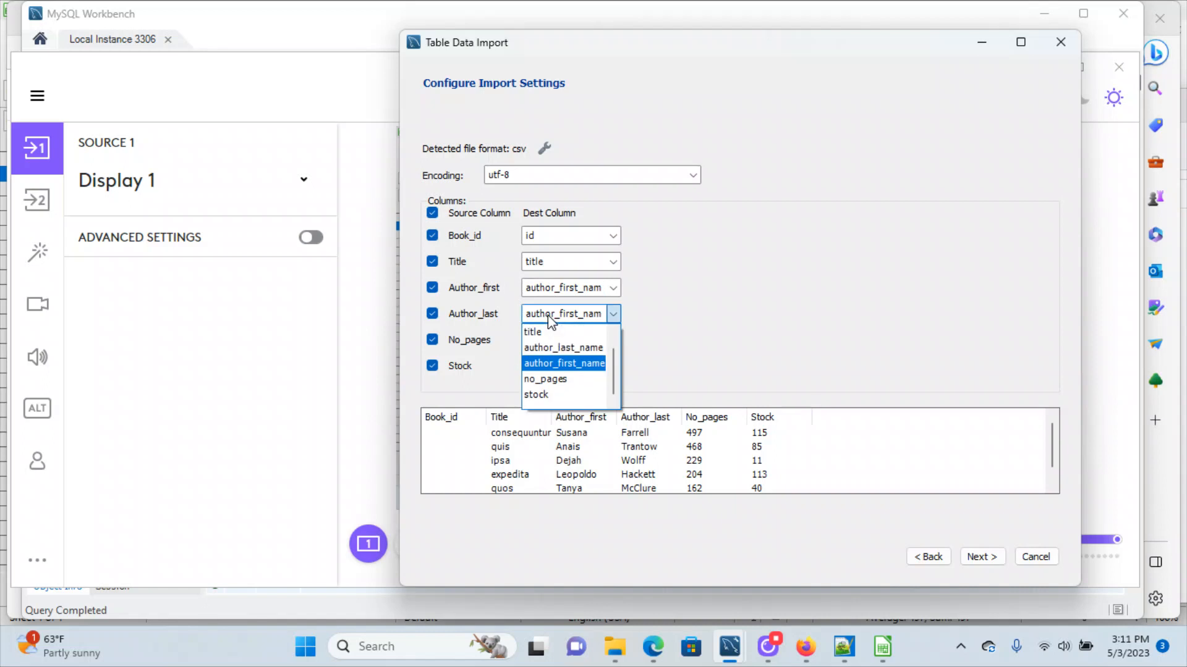
{"action": "left_click", "coordinate": [560, 348]}
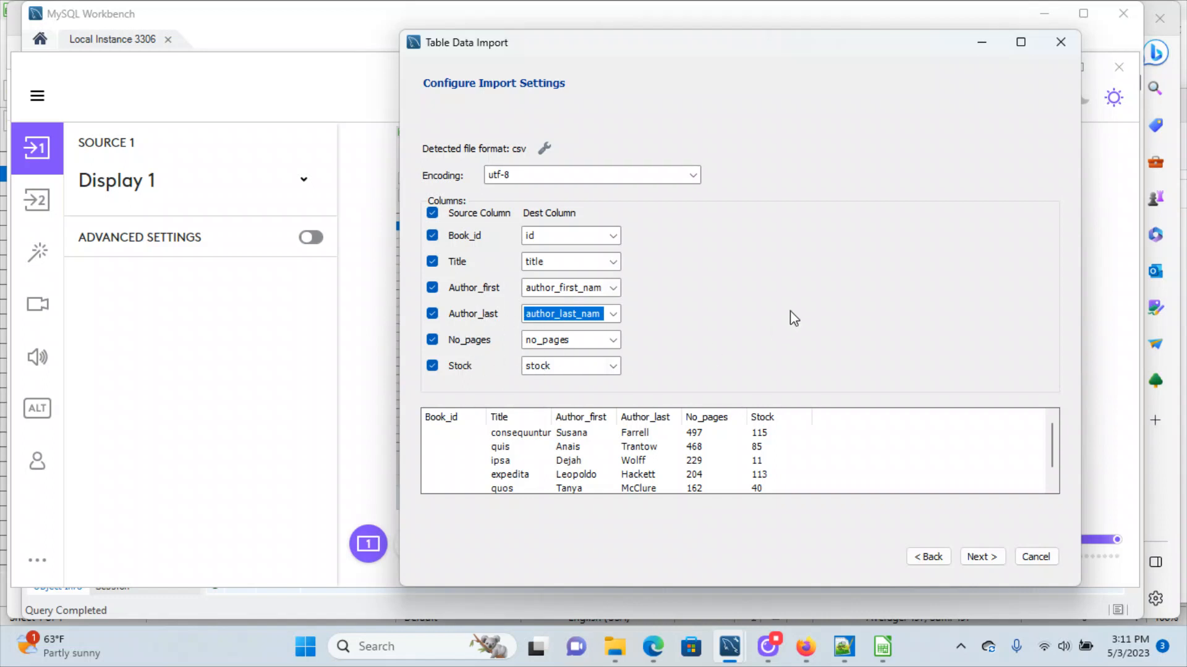
Execute the import of the CSV file into the books table and finish the wizard
{"action": "left_click", "coordinate": [980, 558]}
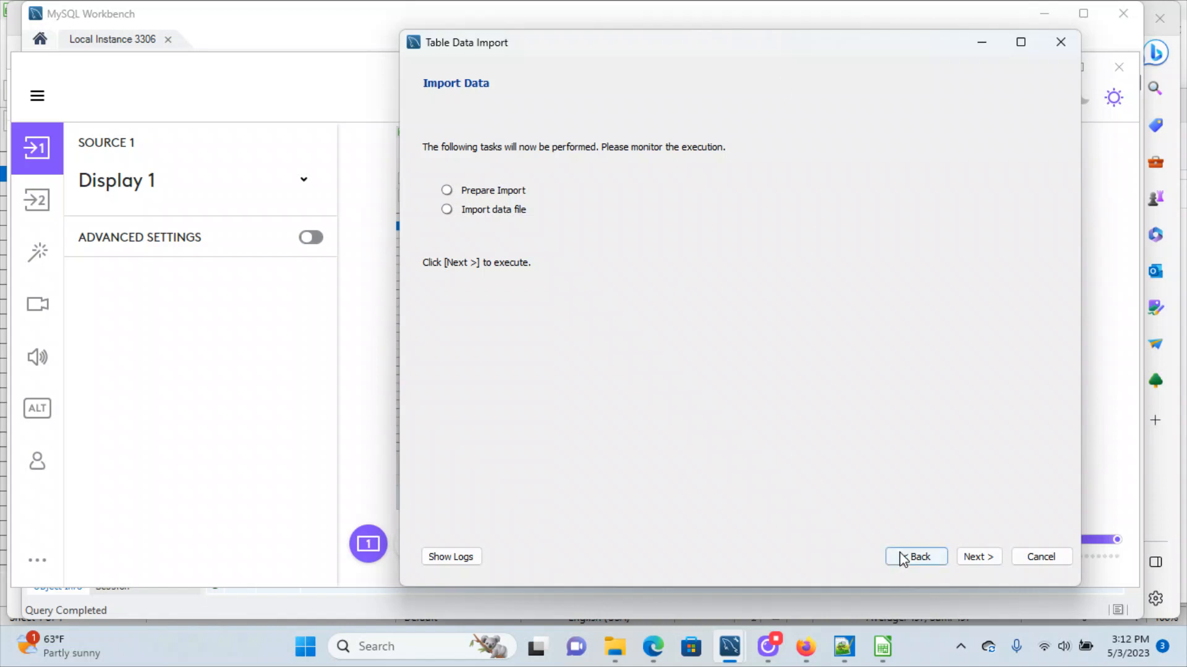
{"action": "left_click", "coordinate": [980, 558]}
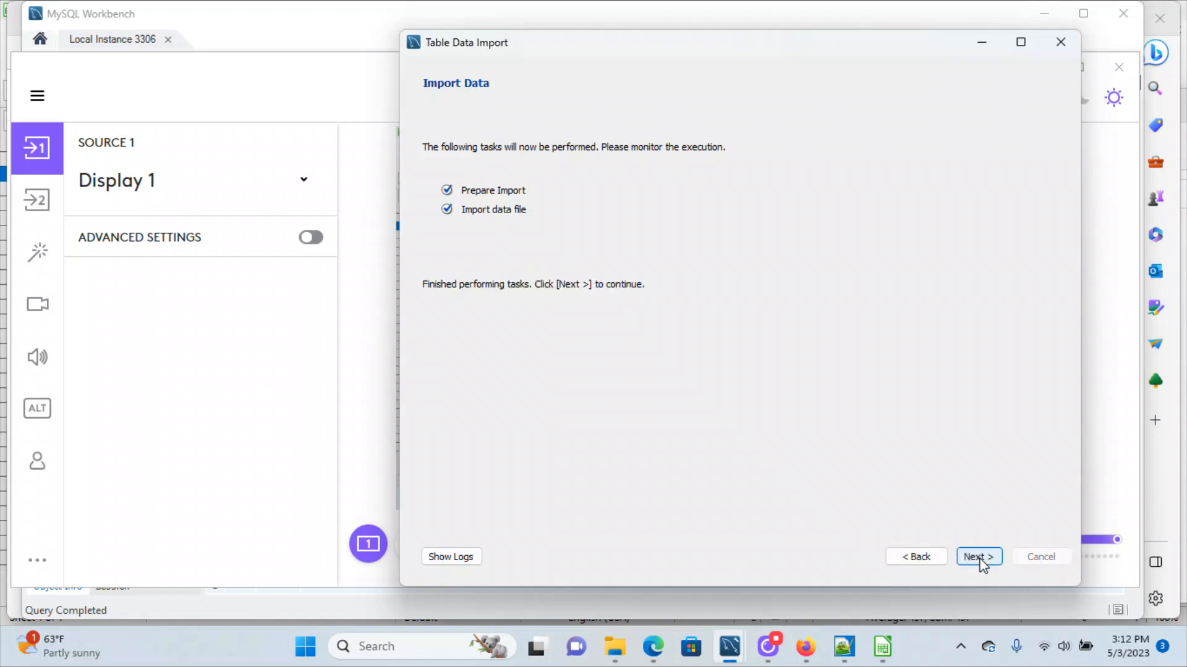
{"action": "left_click", "coordinate": [979, 558]}
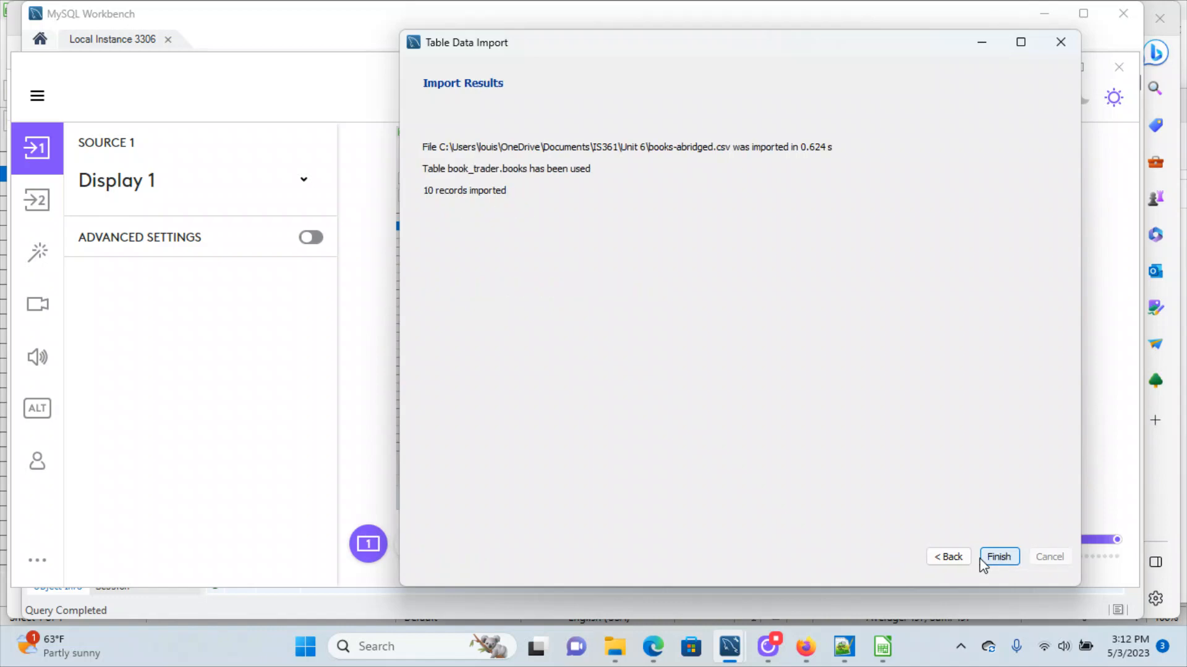
{"action": "left_click", "coordinate": [999, 557]}
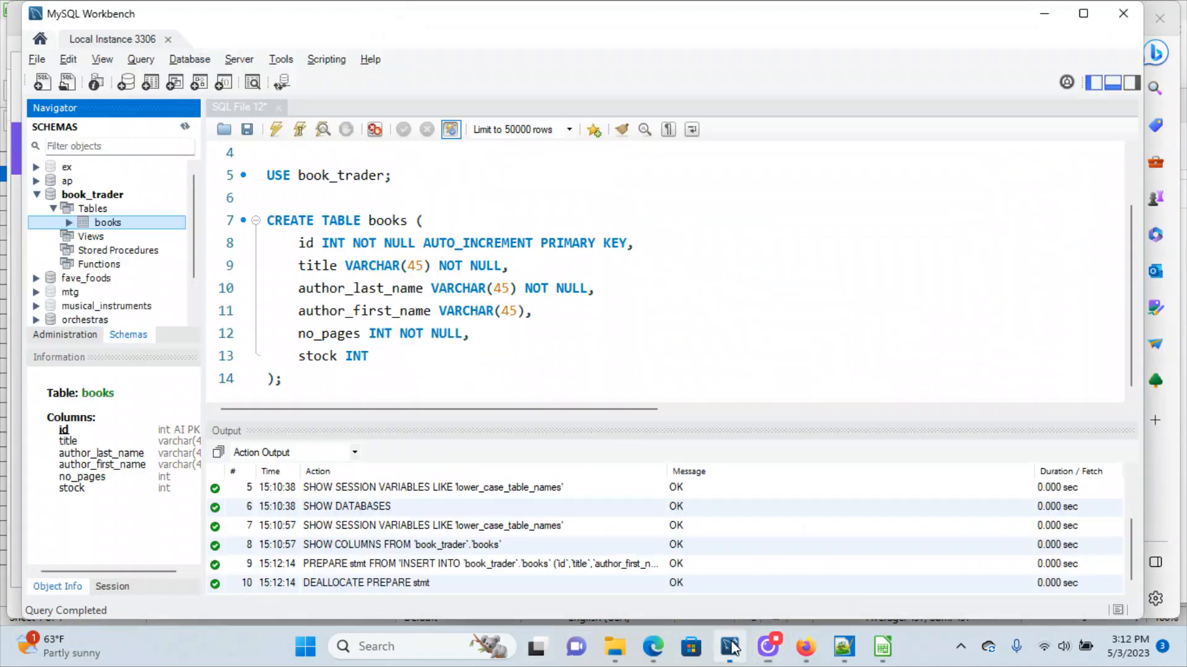
Add the query SELECT * FROM books; below the CREATE TABLE statement, run it and look through the returned rows
{"action": "left_click", "coordinate": [730, 647]}
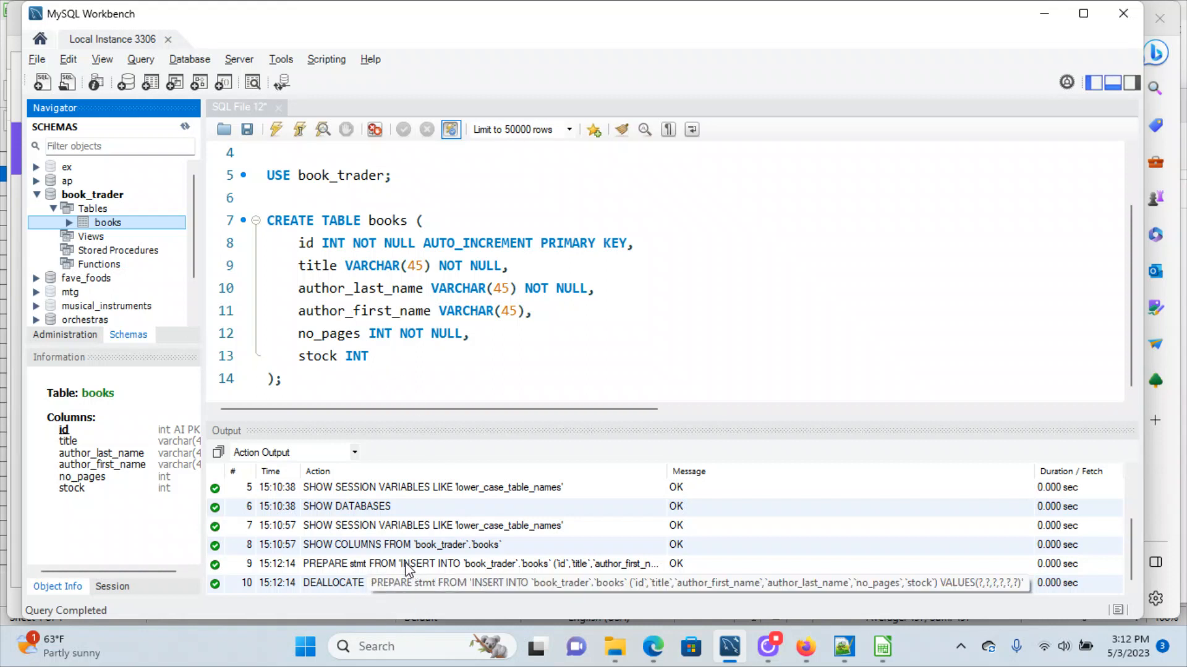
{"action": "left_click", "coordinate": [368, 380]}
{"action": "key", "text": "Return"}
{"action": "key", "text": "Return"}
{"action": "type", "text": "S"}
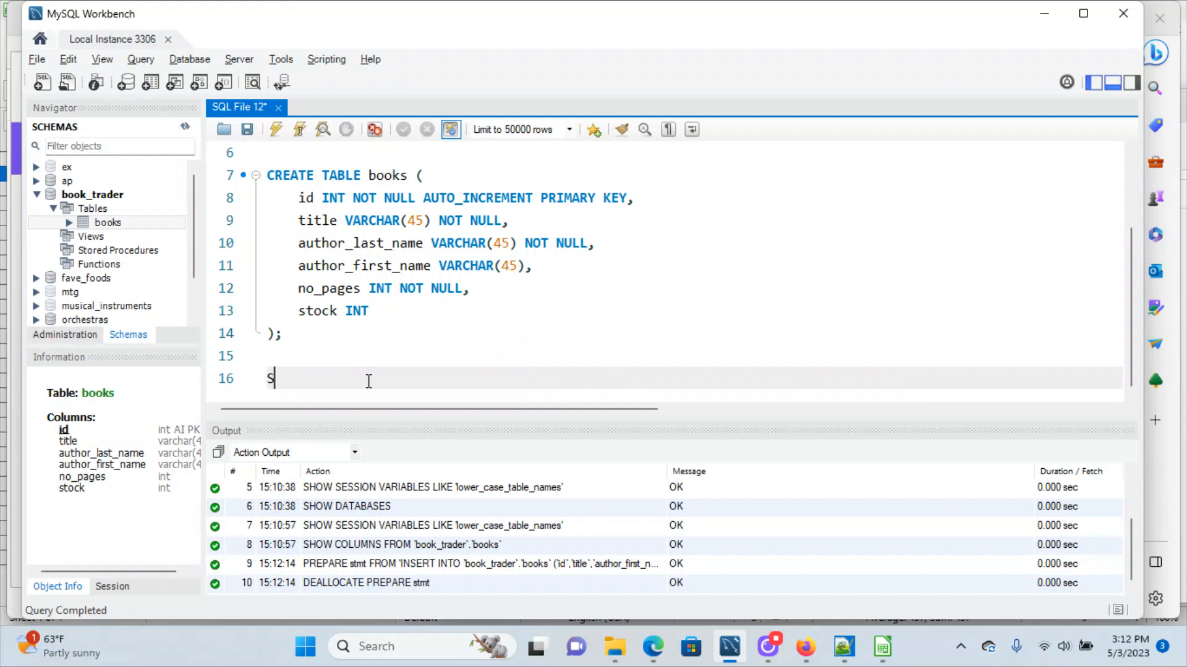
{"action": "type", "text": "ELECT * FROM books;"}
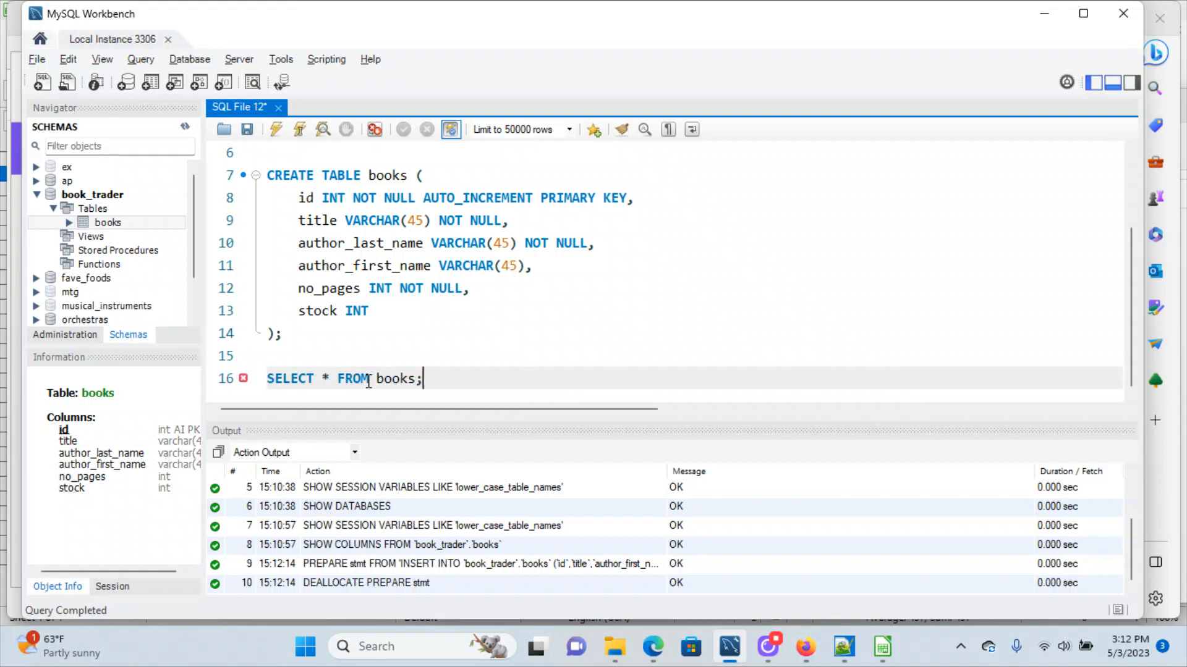
{"action": "key", "text": "ctrl+Return"}
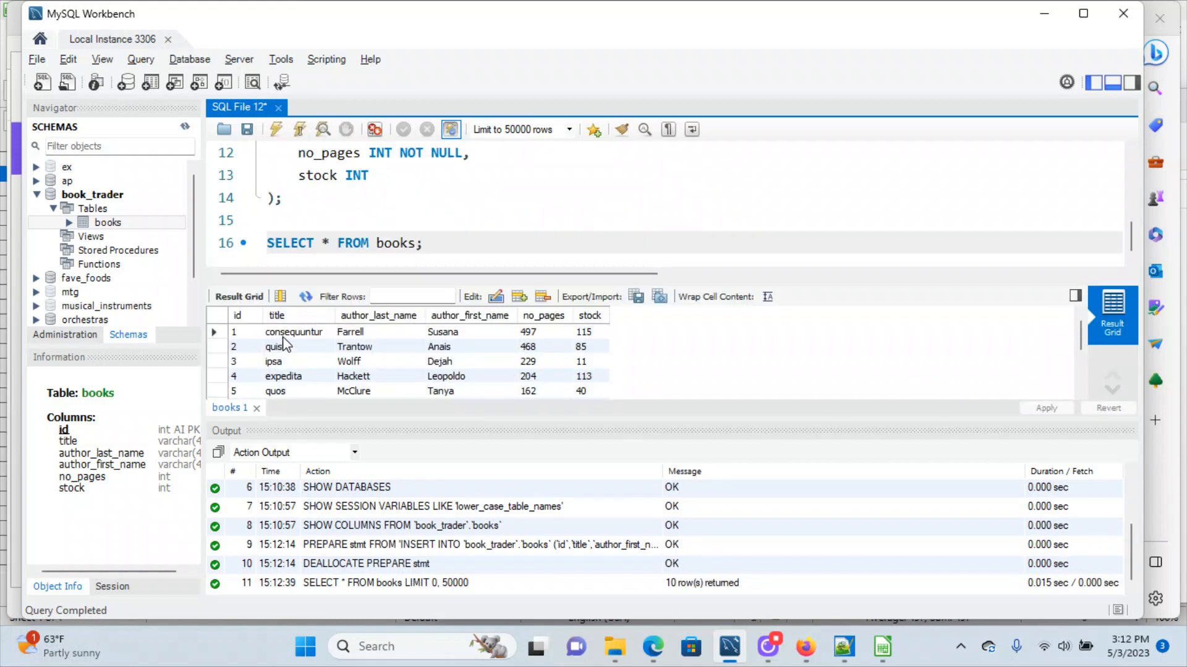
{"action": "scroll", "coordinate": [395, 354], "scroll_direction": "down", "scroll_amount": 2}
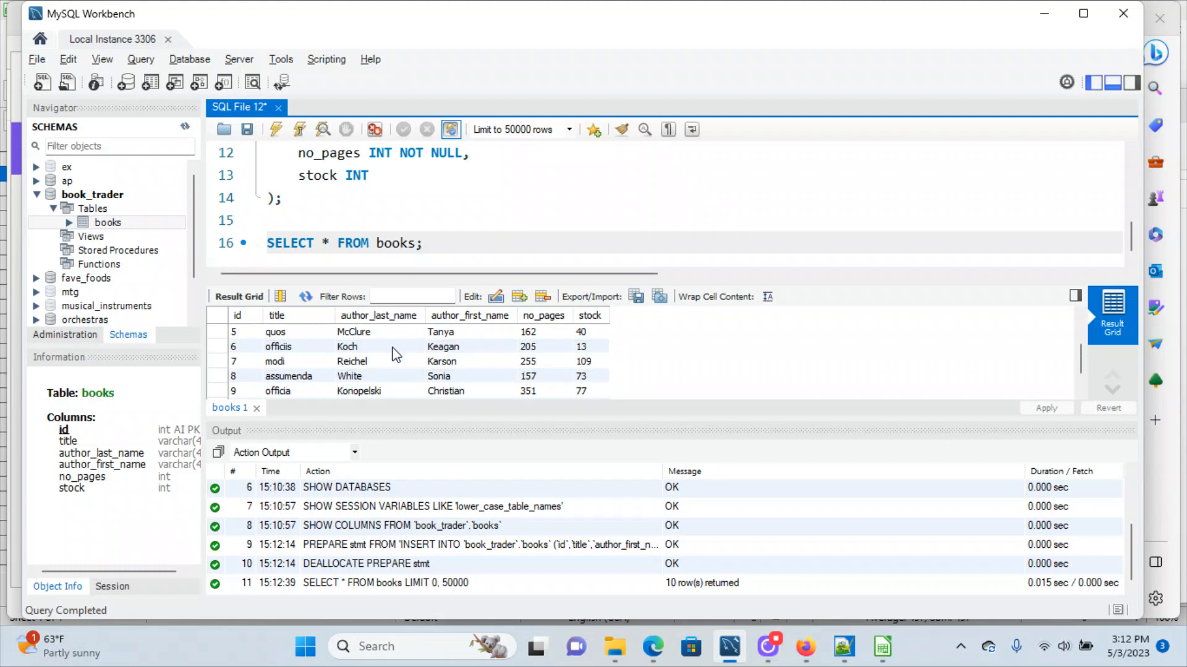
{"action": "scroll", "coordinate": [395, 354], "scroll_direction": "down", "scroll_amount": 1}
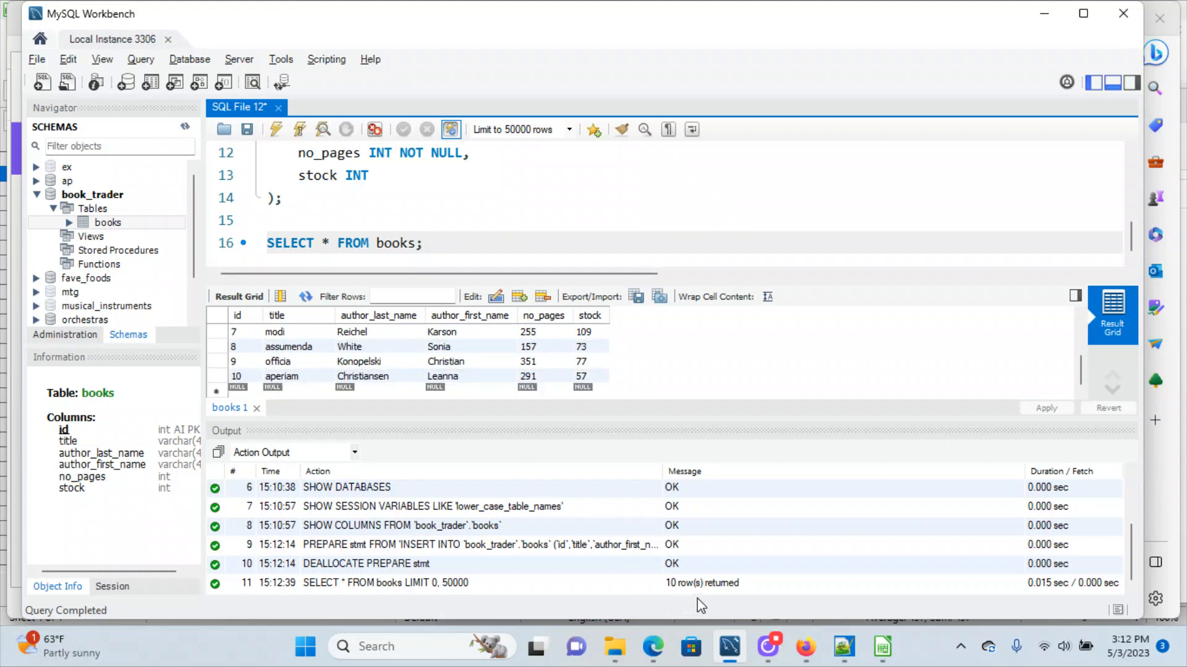
{"action": "scroll", "coordinate": [541, 366], "scroll_direction": "up", "scroll_amount": 3}
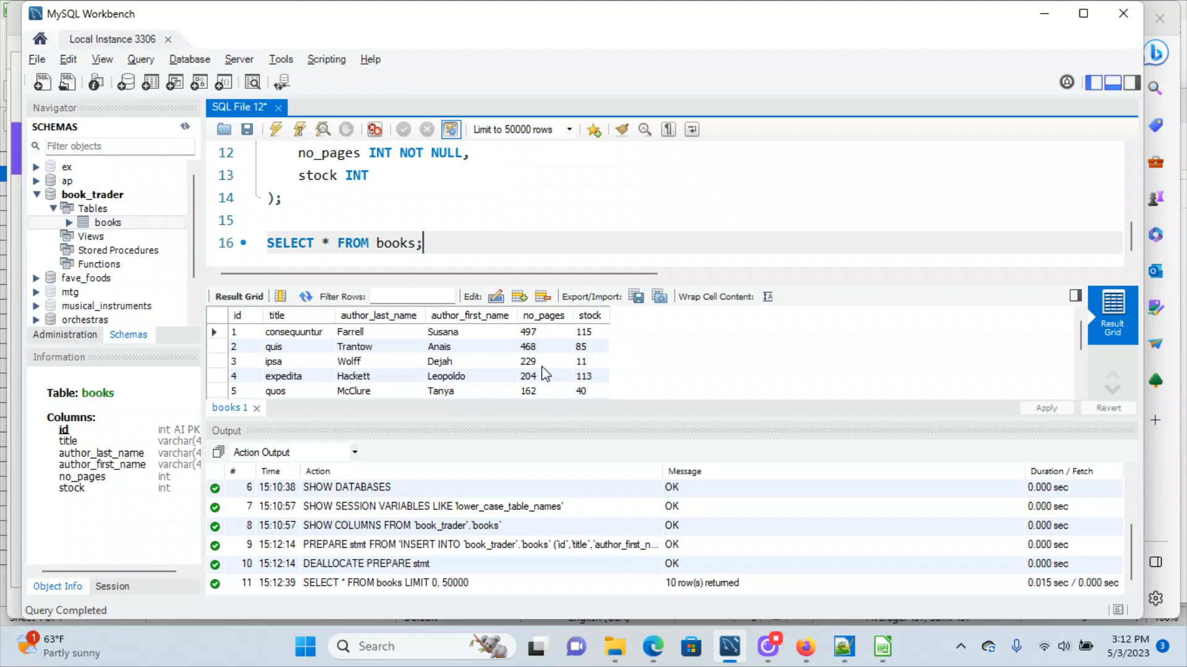
{"action": "left_click", "coordinate": [376, 203]}
{"action": "scroll", "coordinate": [377, 204], "scroll_direction": "up", "scroll_amount": 2}
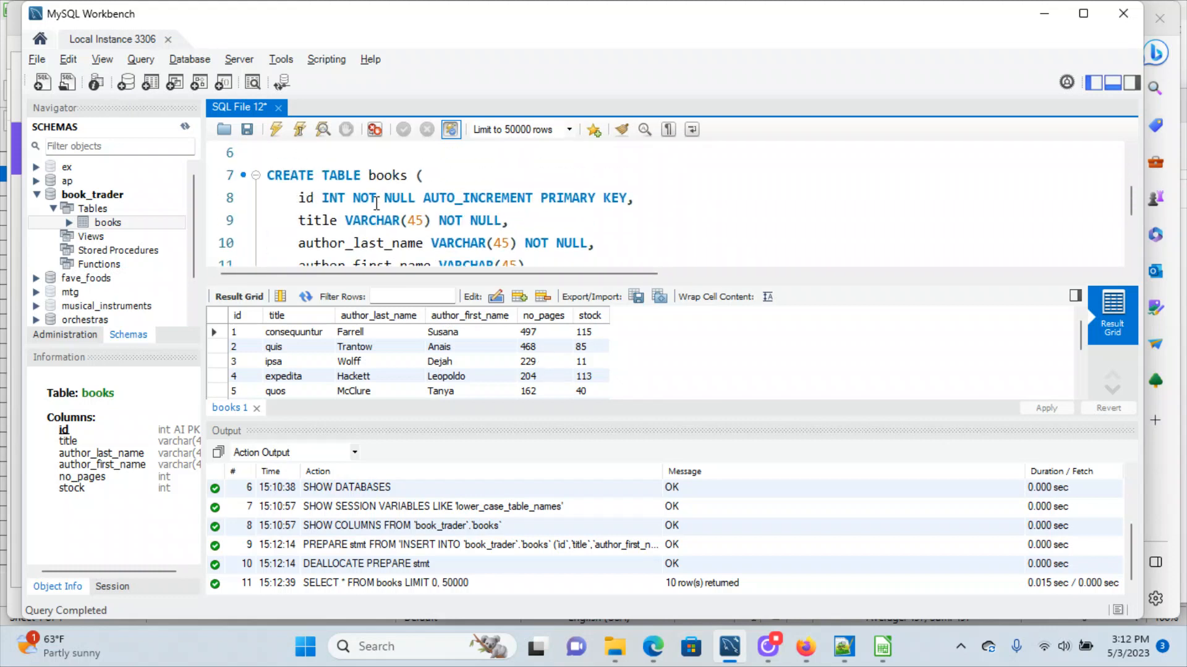
{"action": "right_click", "coordinate": [376, 203]}
{"action": "left_click", "coordinate": [273, 175]}
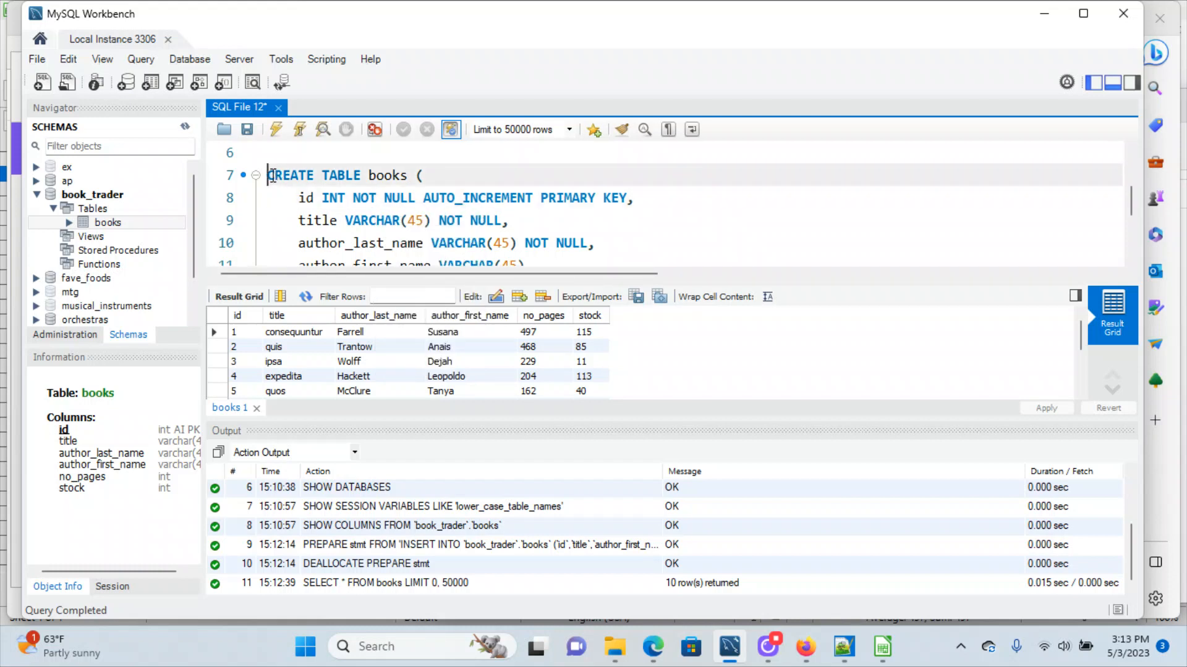
{"action": "scroll", "coordinate": [425, 189], "scroll_direction": "down", "scroll_amount": 1}
{"action": "scroll", "coordinate": [424, 189], "scroll_direction": "down", "scroll_amount": 1}
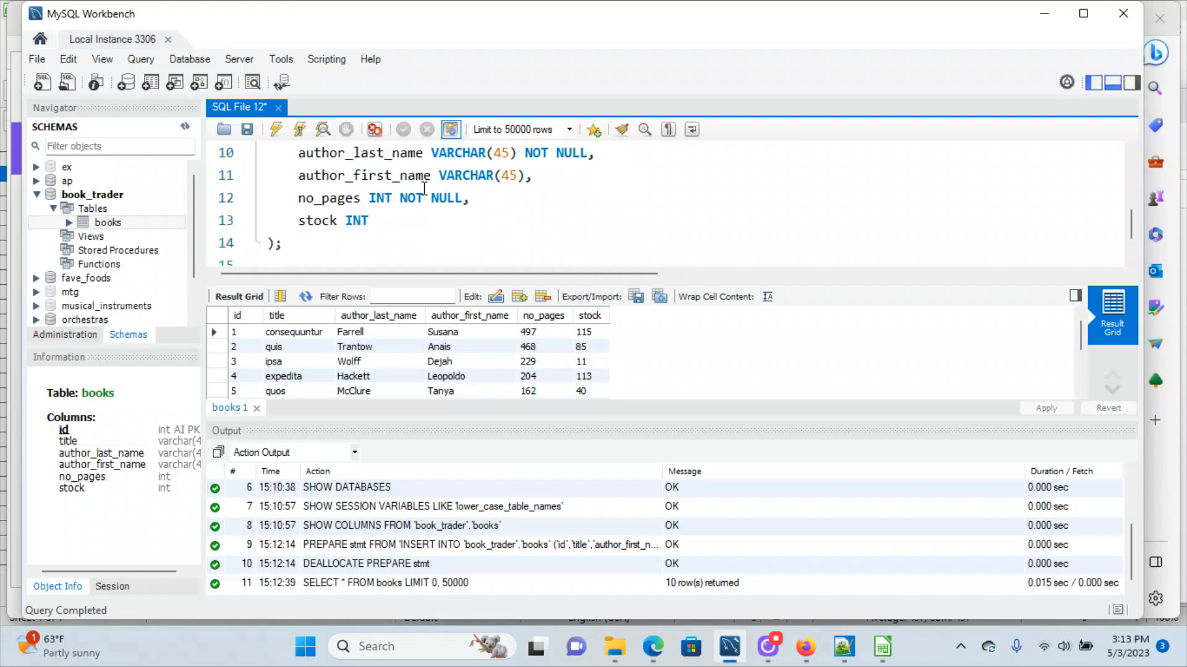
{"action": "left_click", "coordinate": [312, 245], "text": "shift"}
{"action": "key", "text": "ctrl+c"}
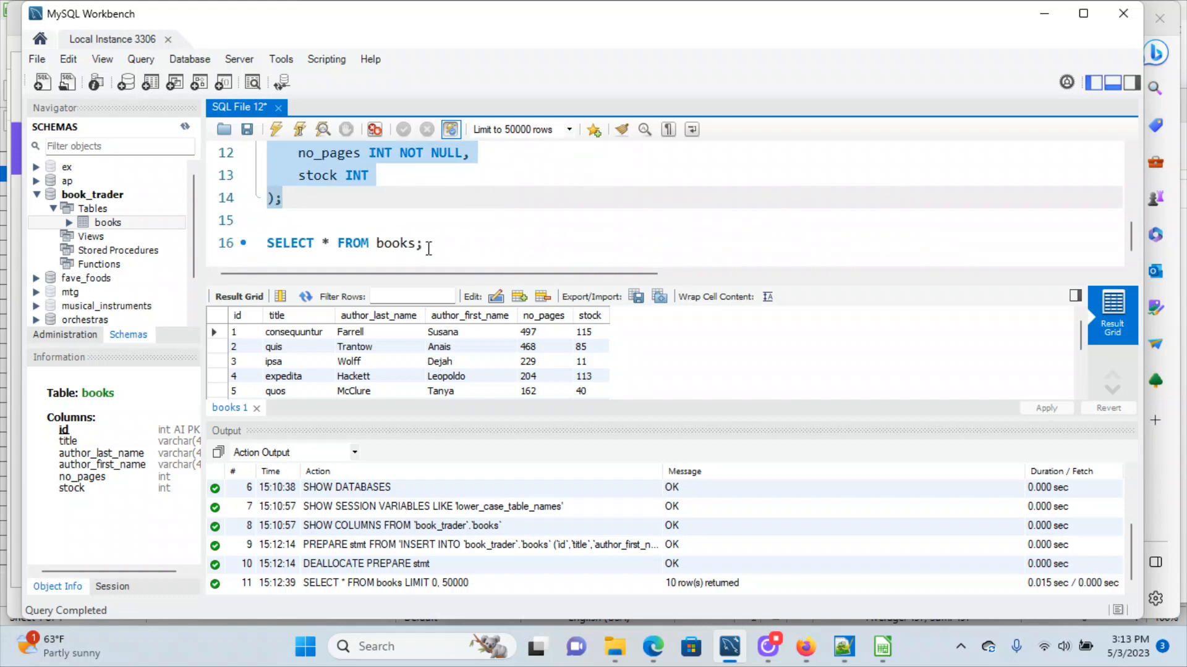
{"action": "left_click", "coordinate": [430, 251]}
{"action": "key", "text": "Return"}
{"action": "key", "text": "Return"}
{"action": "key", "text": "ctrl+v"}
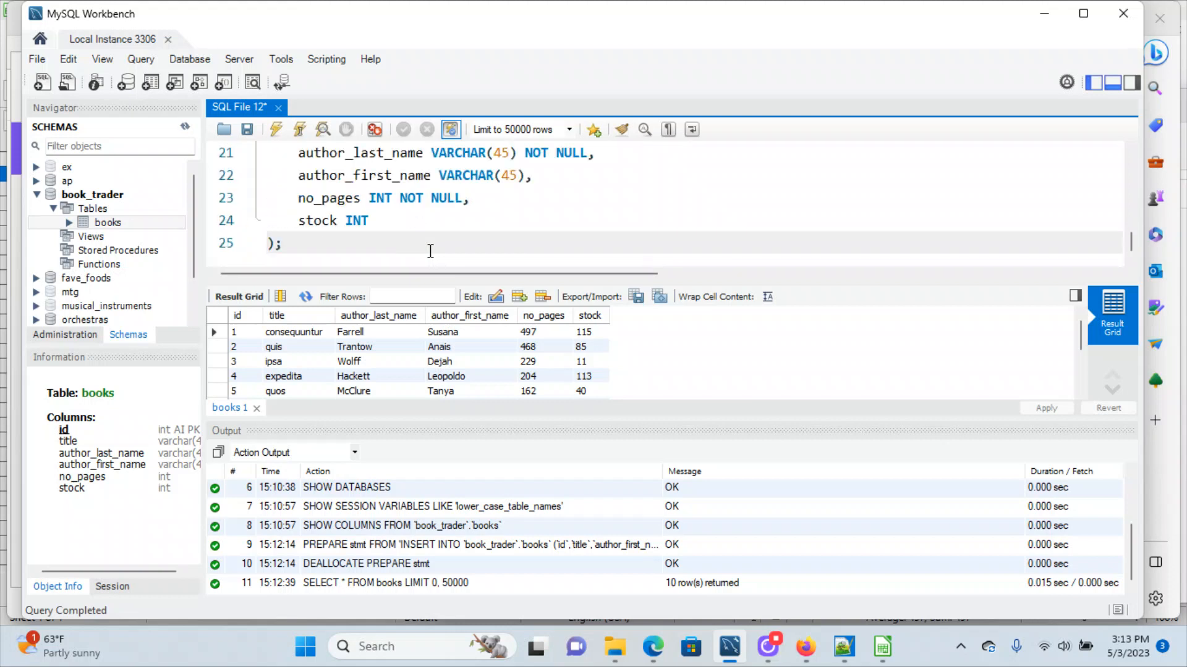
{"action": "scroll", "coordinate": [461, 210], "scroll_direction": "up", "scroll_amount": 2}
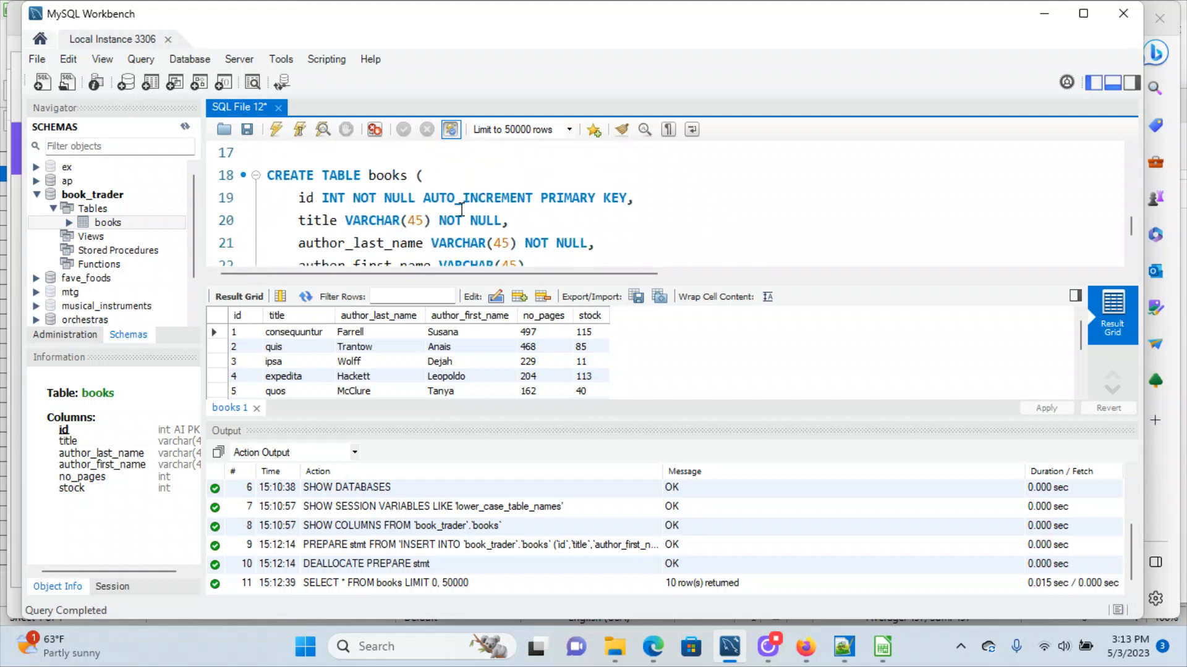
{"action": "left_click", "coordinate": [408, 176]}
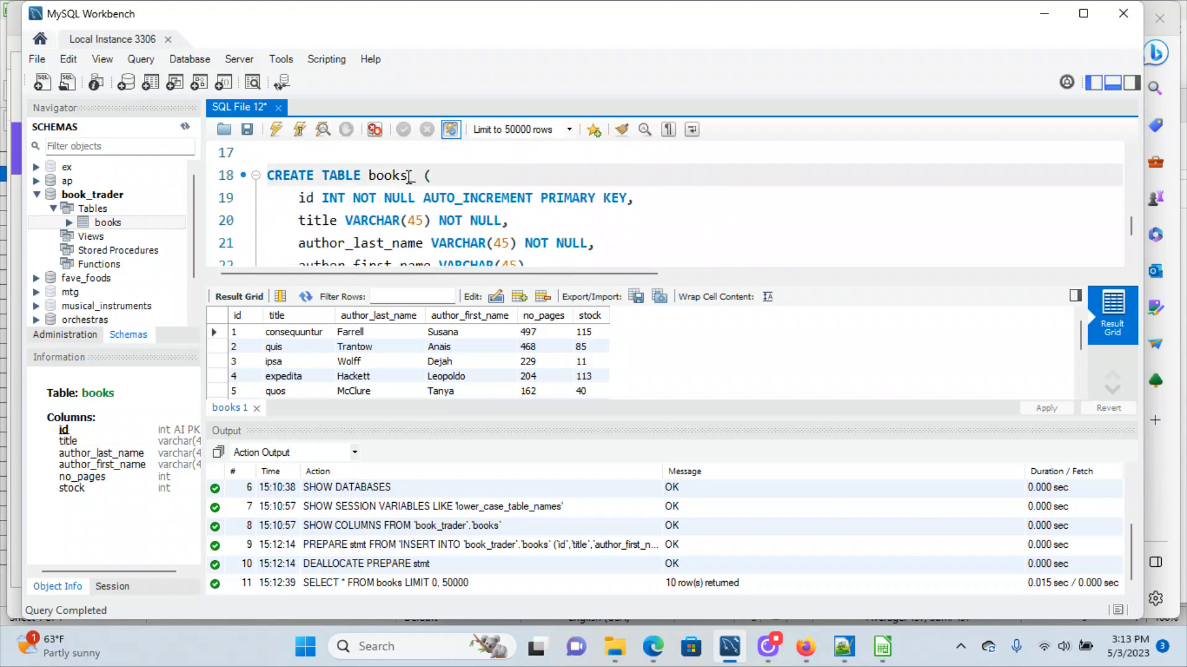
{"action": "type", "text": "no_"}
{"action": "key", "text": "BackSpace"}
{"action": "key", "text": "BackSpace"}
{"action": "key", "text": "BackSpace"}
{"action": "type", "text": "tes"}
{"action": "key", "text": "ctrl+z"}
{"action": "key", "text": "ctrl+z"}
{"action": "key", "text": "ctrl+z"}
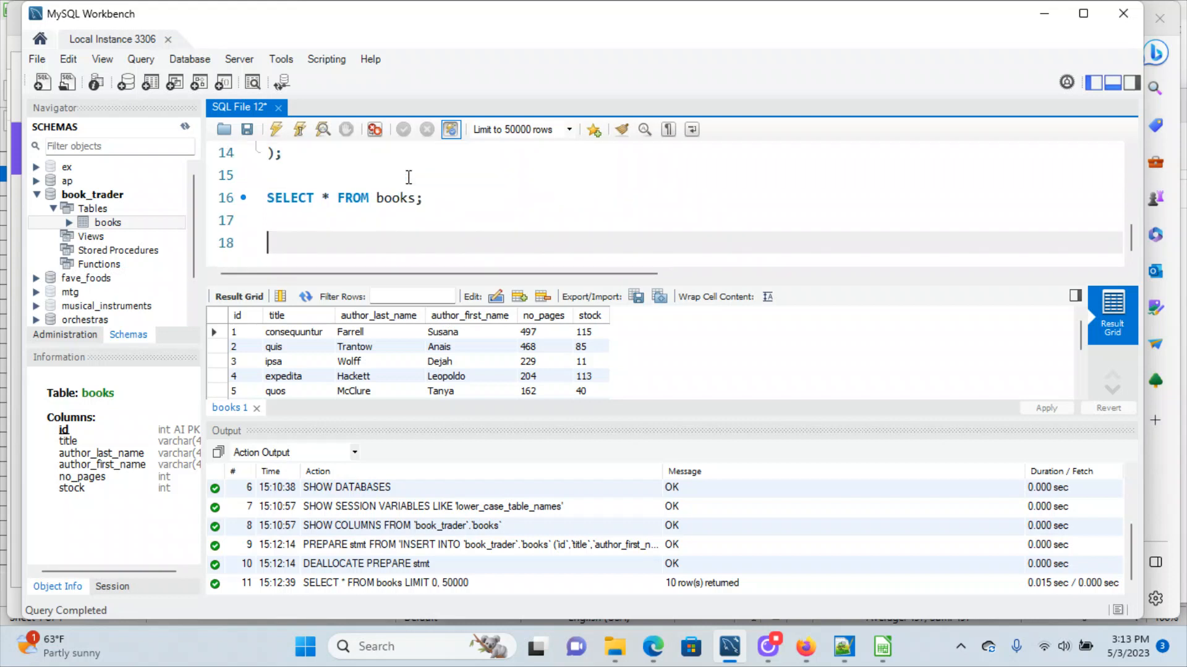
{"action": "key", "text": "ctrl+z"}
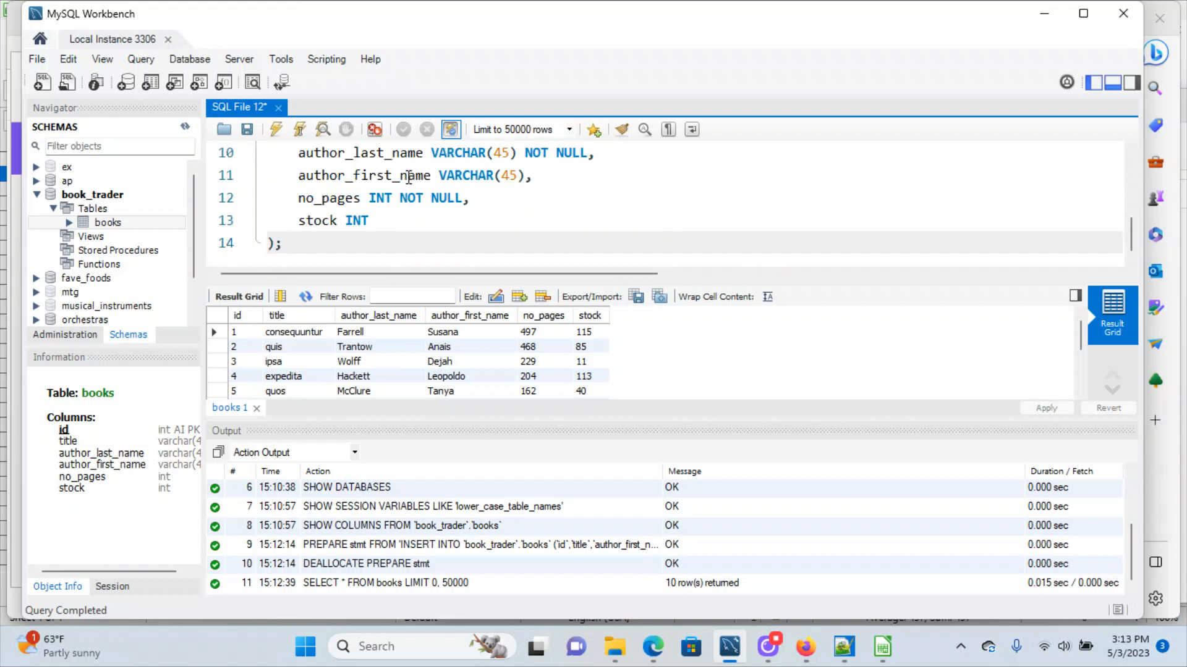
{"action": "scroll", "coordinate": [489, 226], "scroll_direction": "up", "scroll_amount": 3}
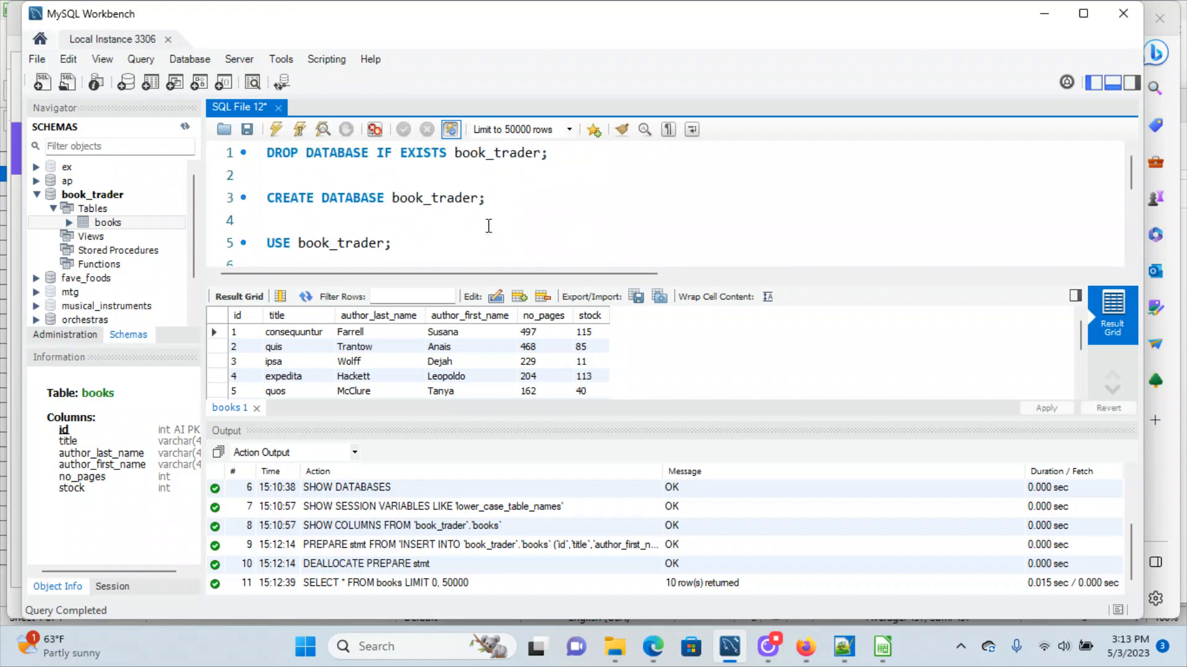
{"action": "scroll", "coordinate": [488, 226], "scroll_direction": "down", "scroll_amount": 1}
{"action": "scroll", "coordinate": [488, 226], "scroll_direction": "down", "scroll_amount": 2}
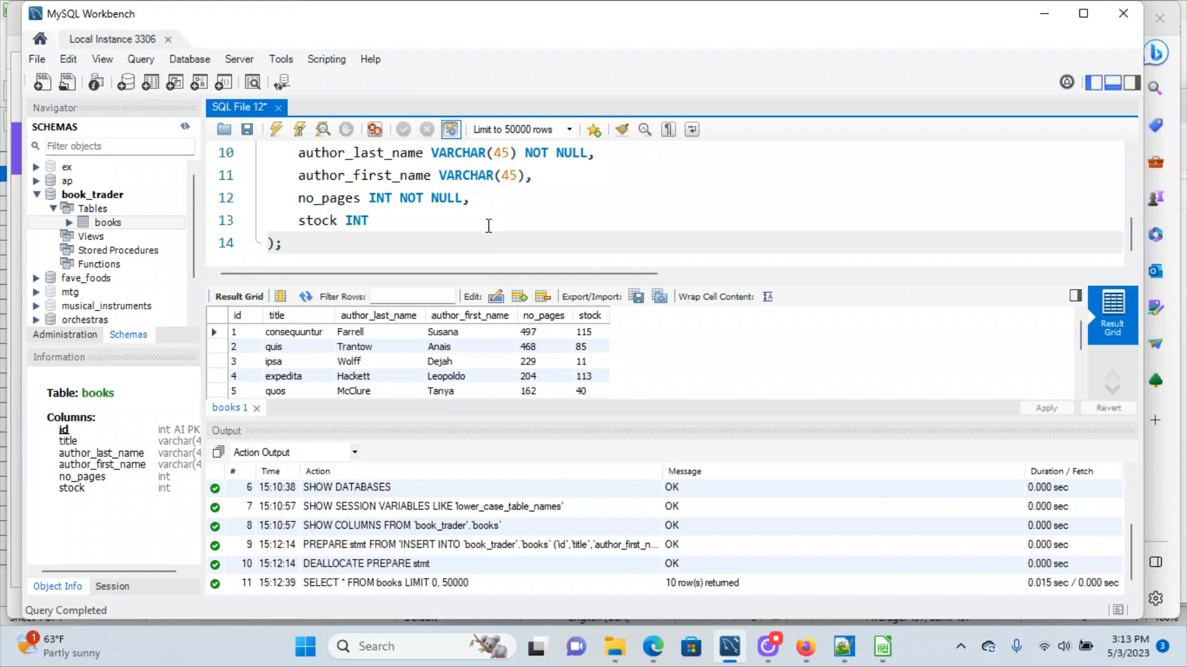
{"action": "key", "text": "ctrl+y"}
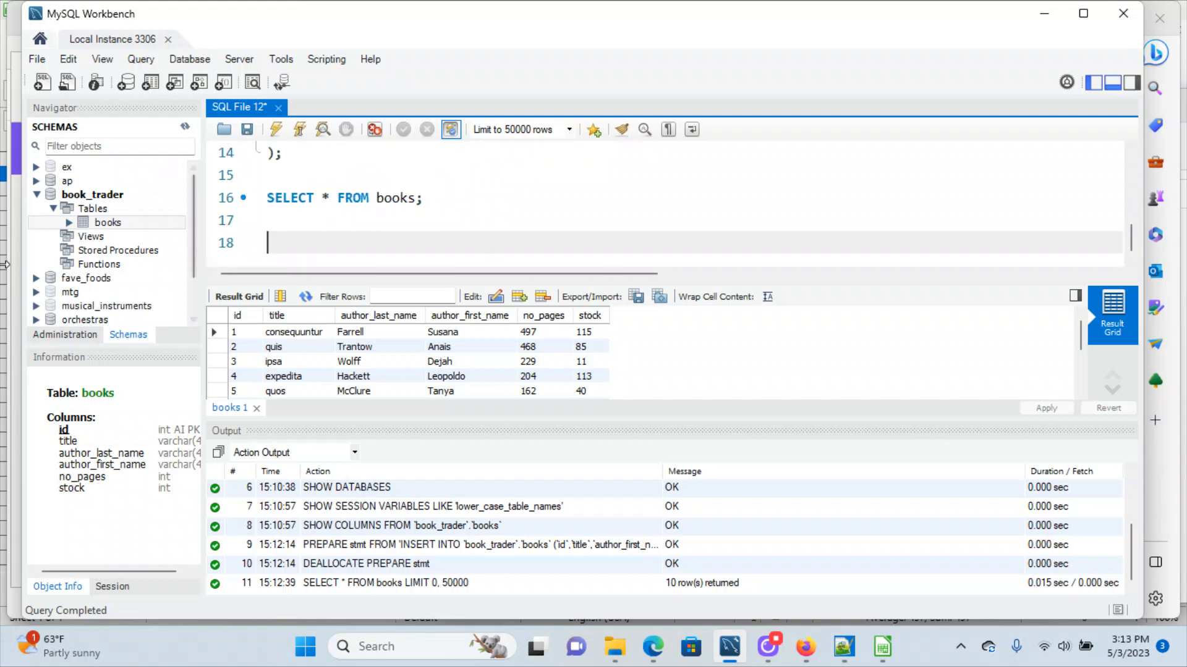
Start a Table Data Import on the Tables node of book_trader with books-abridged.csv, choosing a new table named books-abridged as destination
{"action": "left_click", "coordinate": [97, 208]}
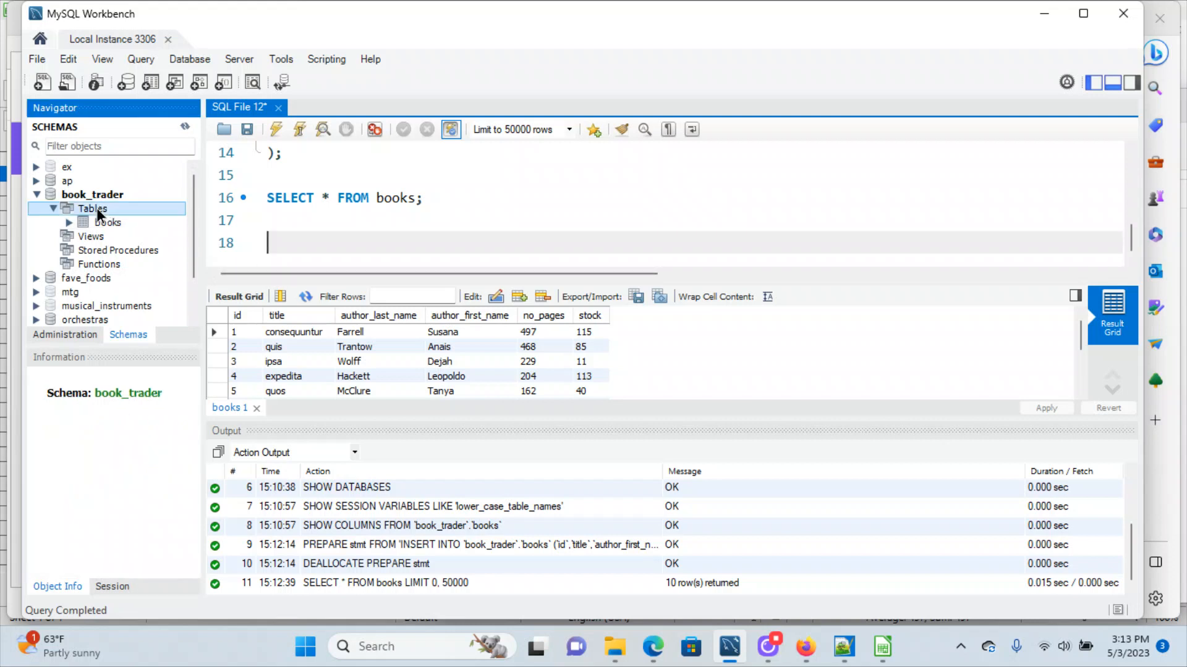
{"action": "right_click", "coordinate": [98, 208]}
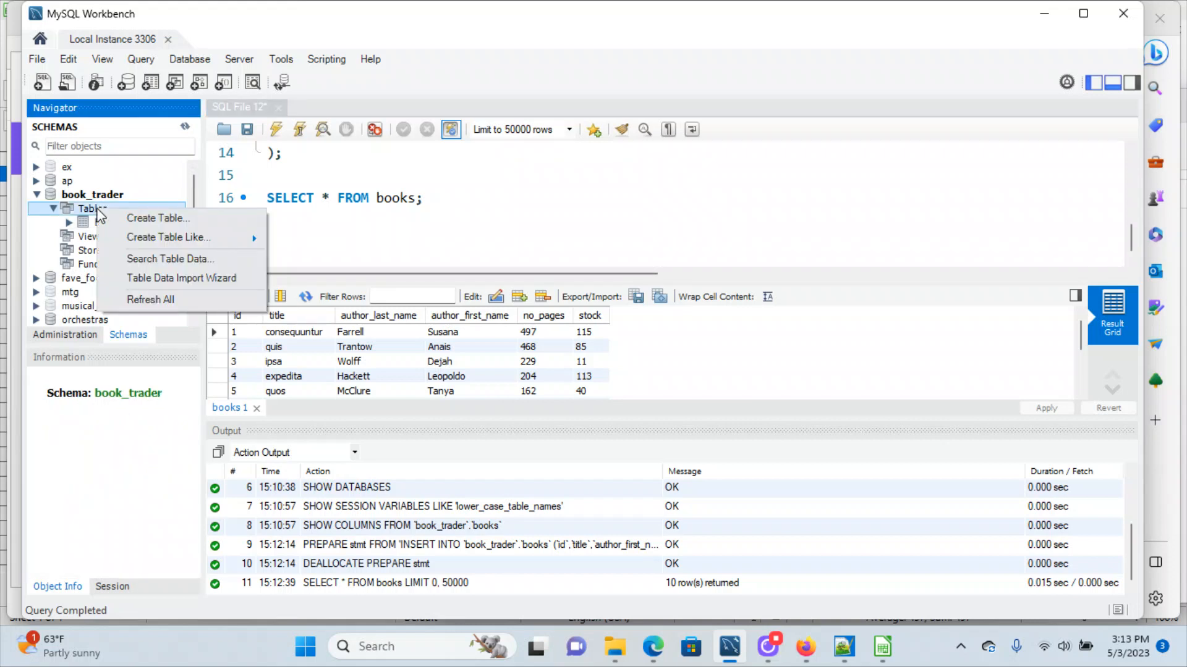
{"action": "left_click", "coordinate": [167, 278]}
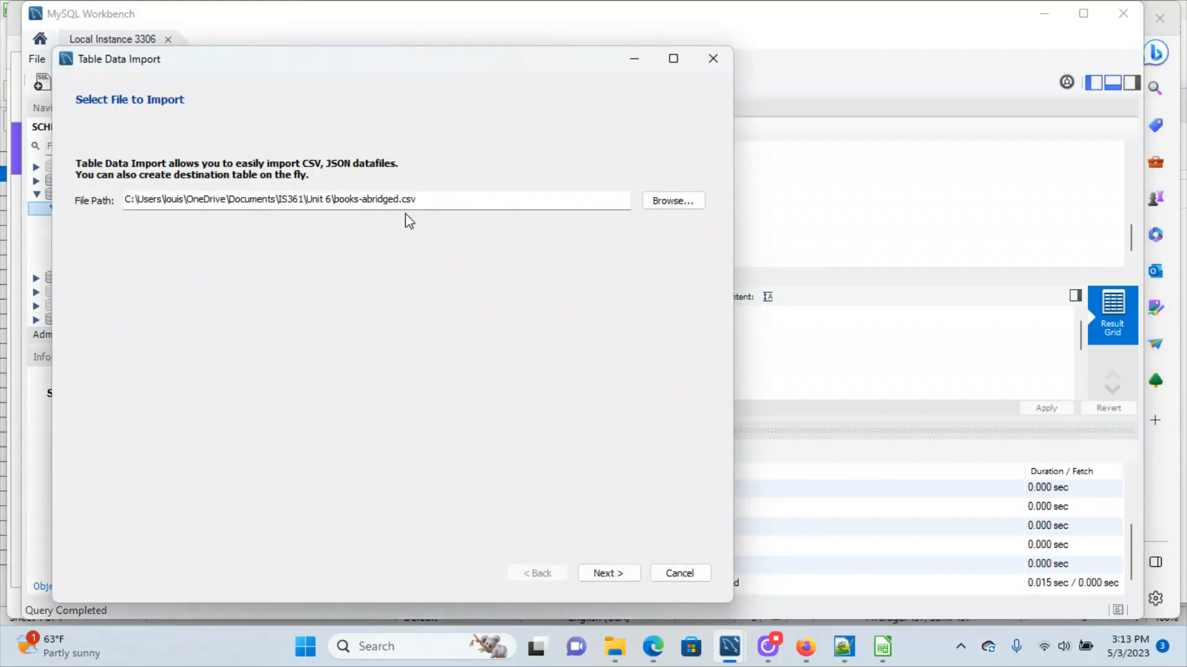
{"action": "left_click", "coordinate": [609, 574]}
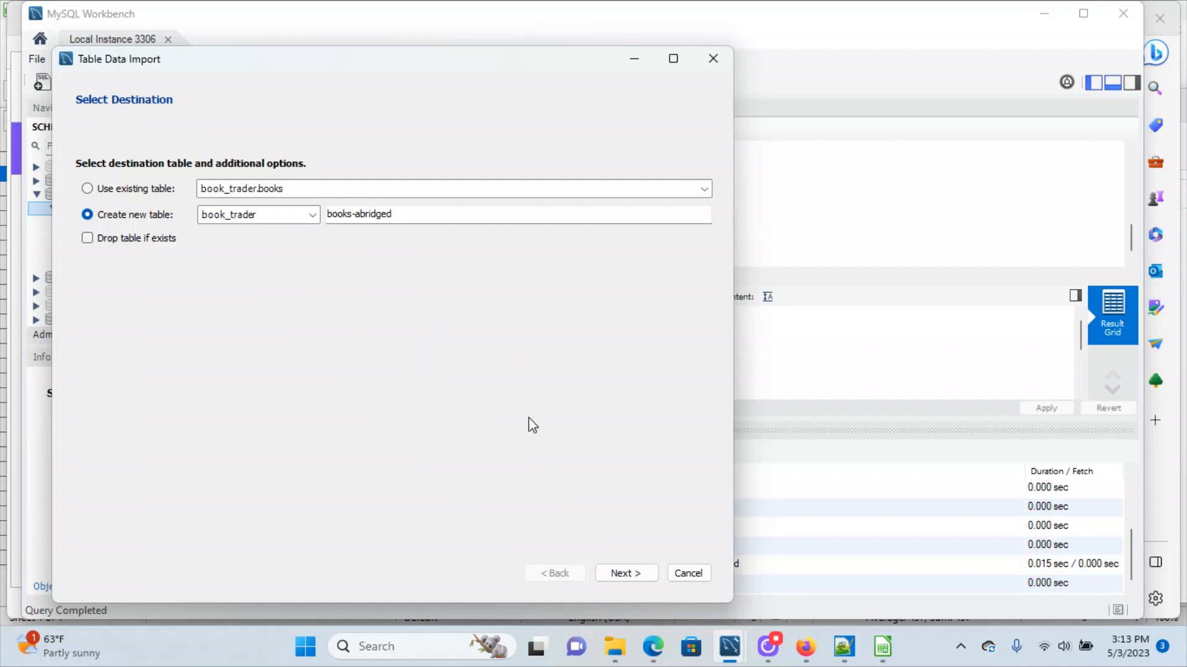
{"action": "left_click", "coordinate": [625, 574]}
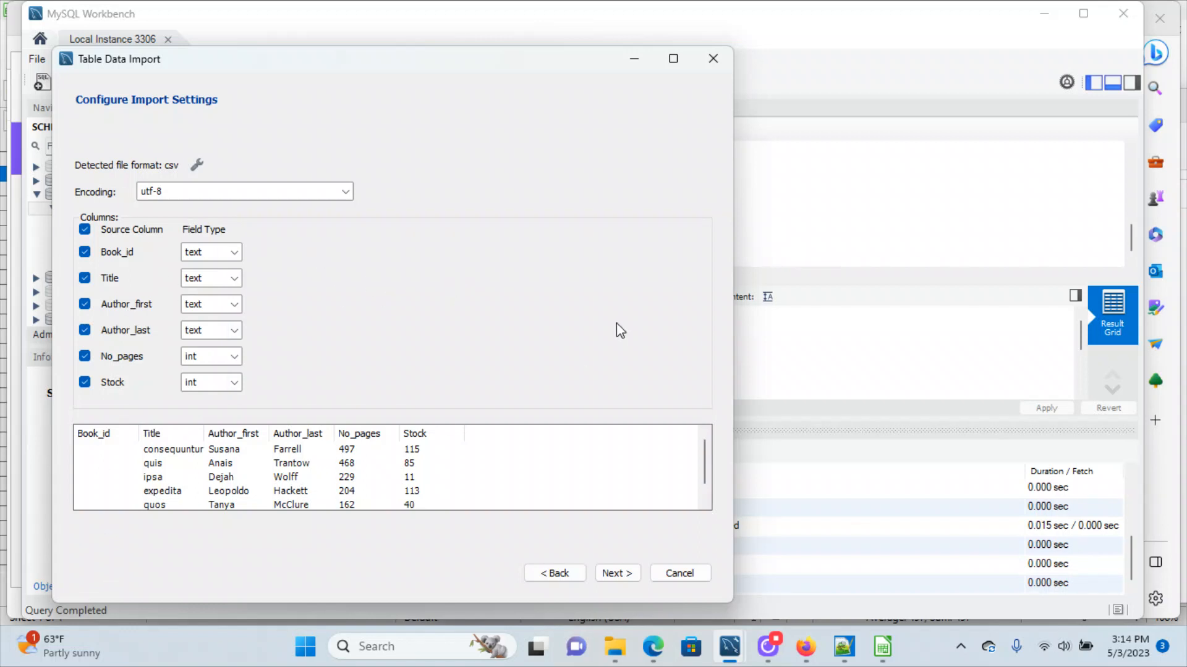
Accept the utf-8 encoding and proposed field types, execute the import into the new table and finish the wizard
{"action": "left_click", "coordinate": [615, 573]}
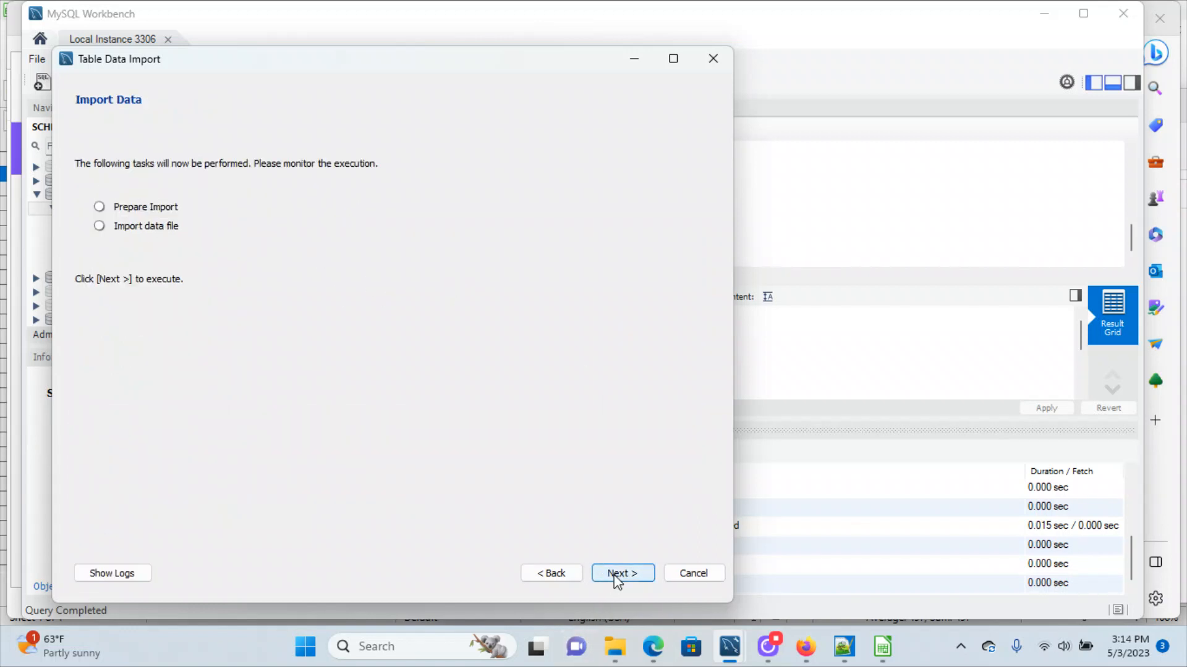
{"action": "left_click", "coordinate": [615, 573]}
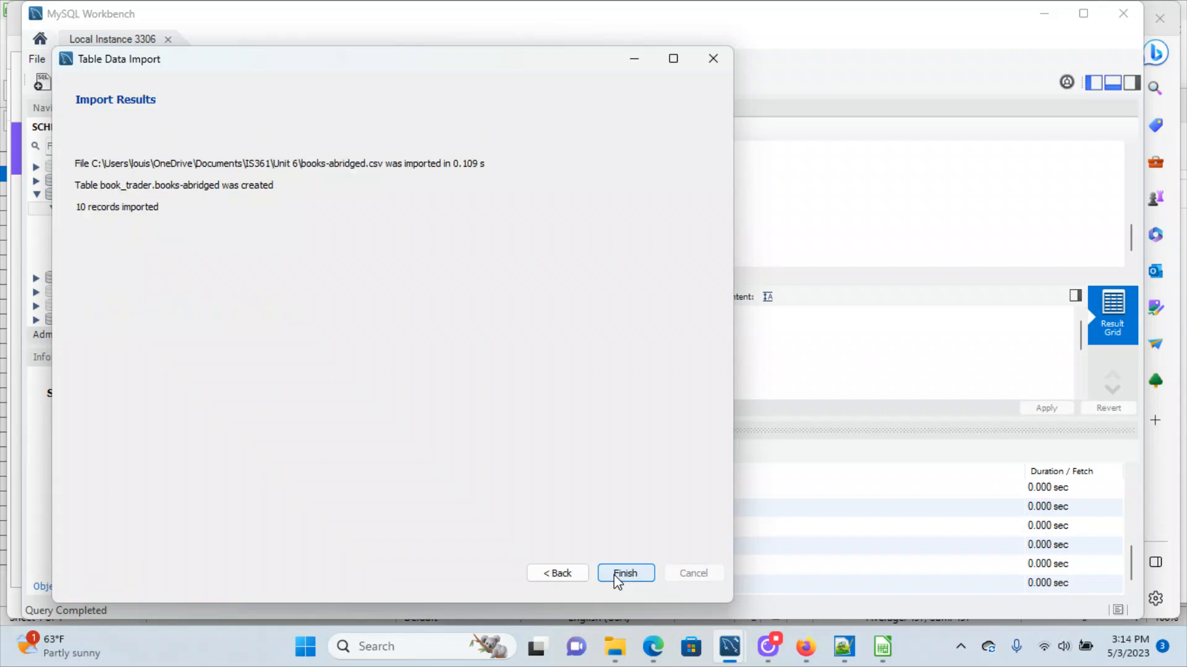
{"action": "left_click", "coordinate": [614, 574]}
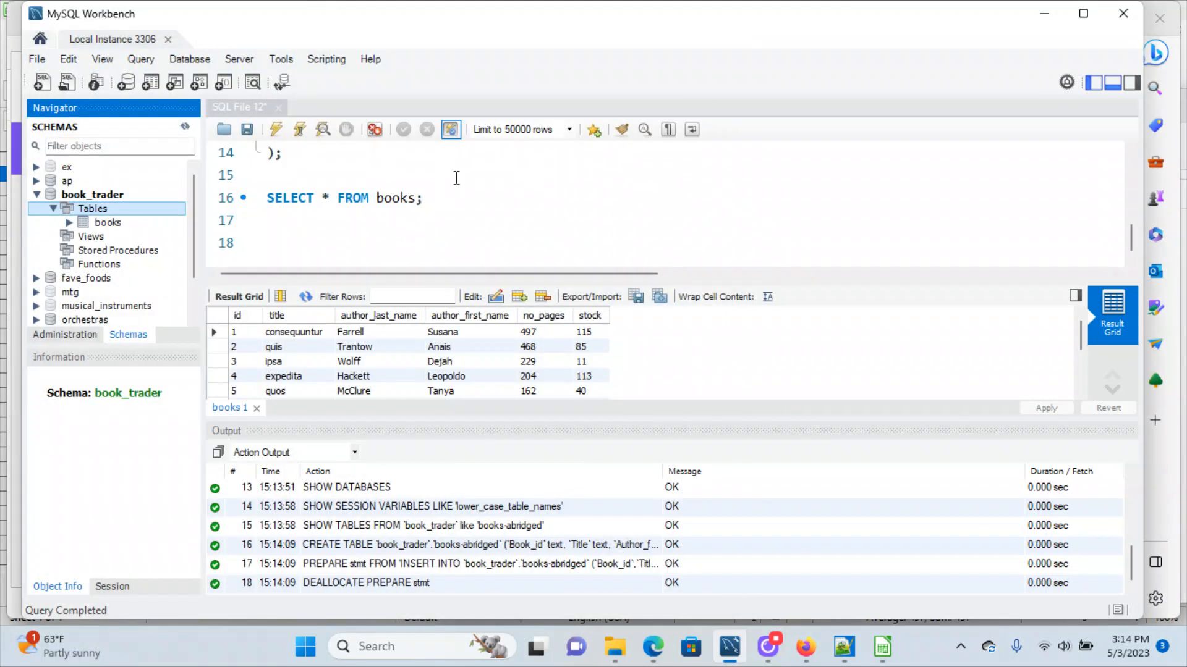
Refresh the schema list, add the query SELECT * FROM books-abridged; below the books query and run it
{"action": "left_click", "coordinate": [184, 127]}
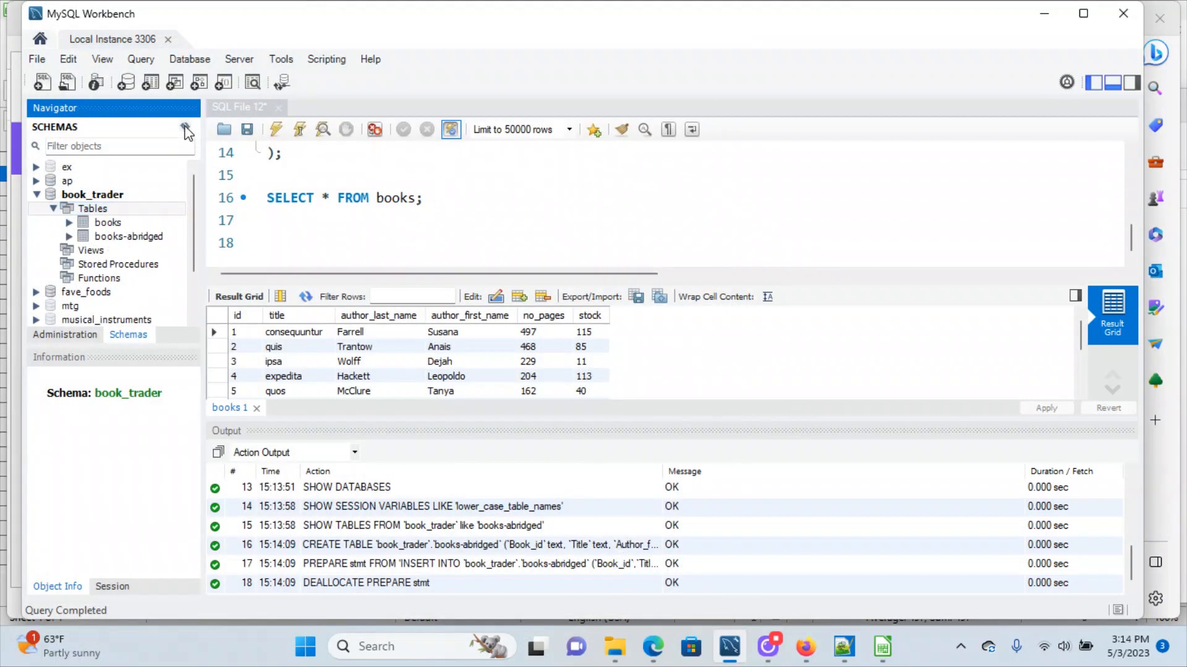
{"action": "left_click", "coordinate": [334, 245]}
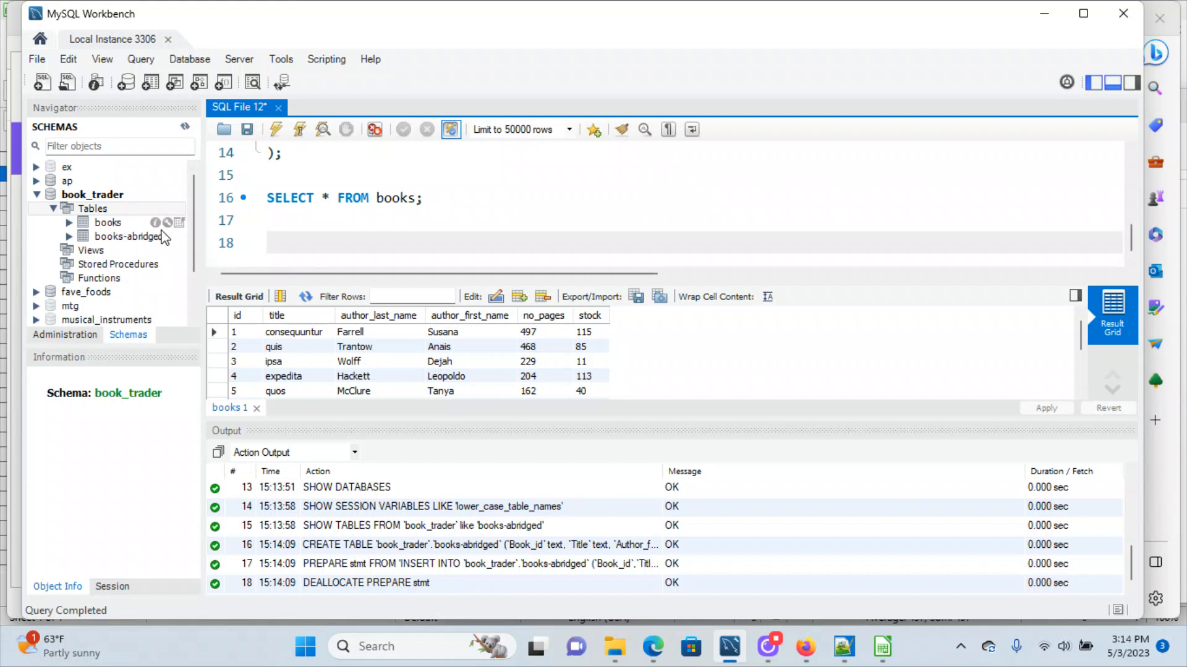
{"action": "type", "text": "SELECT * FROM books-abra"}
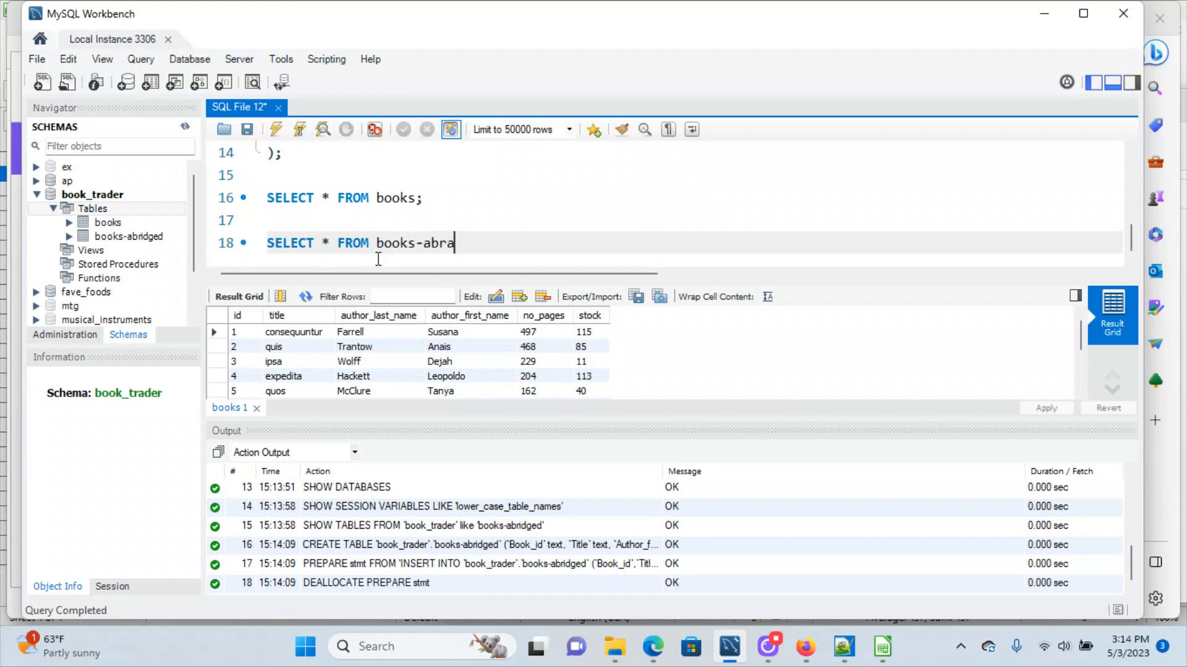
{"action": "key", "text": "BackSpace"}
{"action": "type", "text": "idged;"}
{"action": "key", "text": "ctrl+Return"}
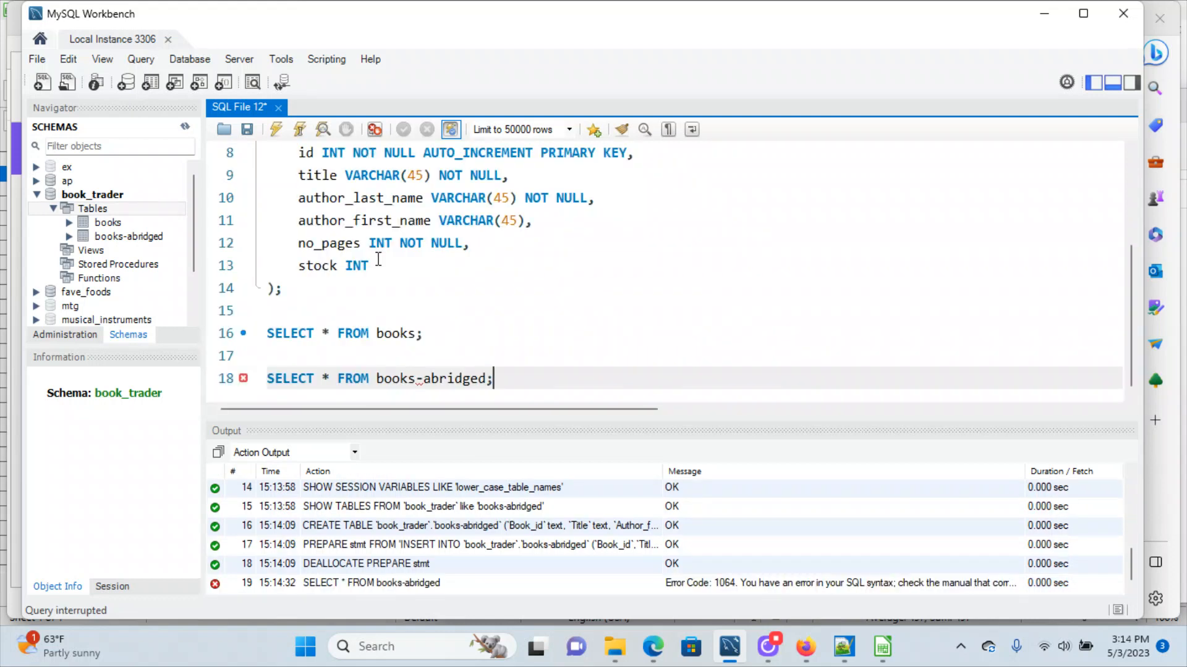
Enclose the table name books-abridged in backticks in the last SELECT query and run it again
{"action": "left_click", "coordinate": [423, 379]}
{"action": "left_click", "coordinate": [377, 379]}
{"action": "type", "text": "`"}
{"action": "left_click", "coordinate": [495, 378]}
{"action": "type", "text": "`"}
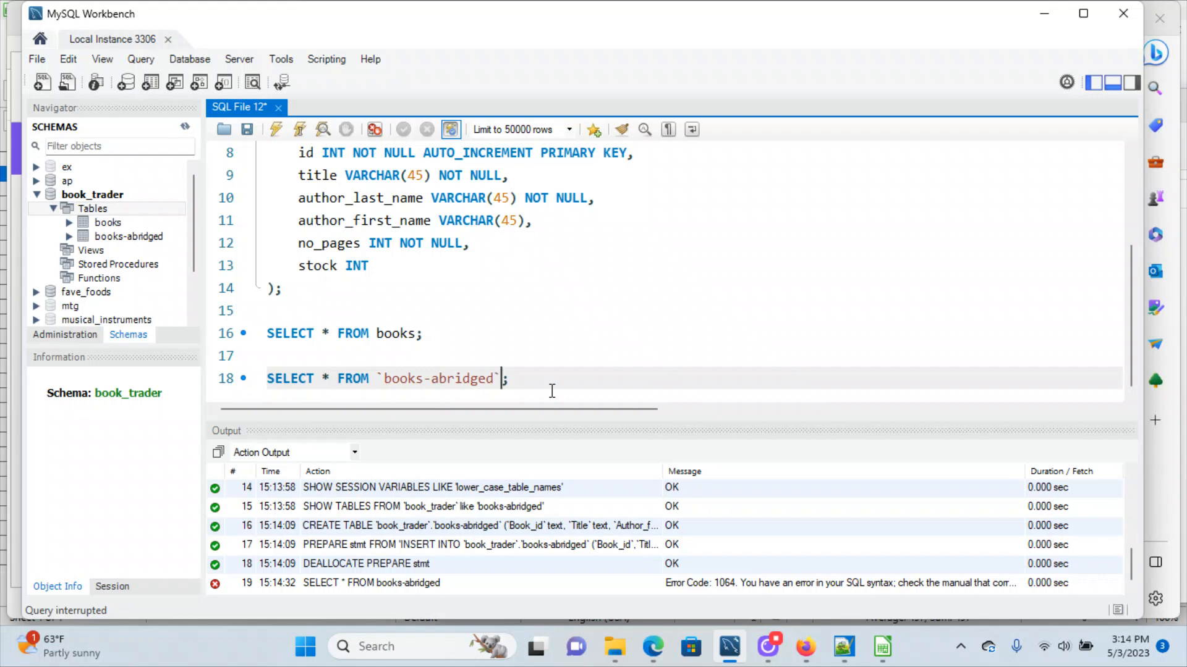
{"action": "key", "text": "ctrl+Return"}
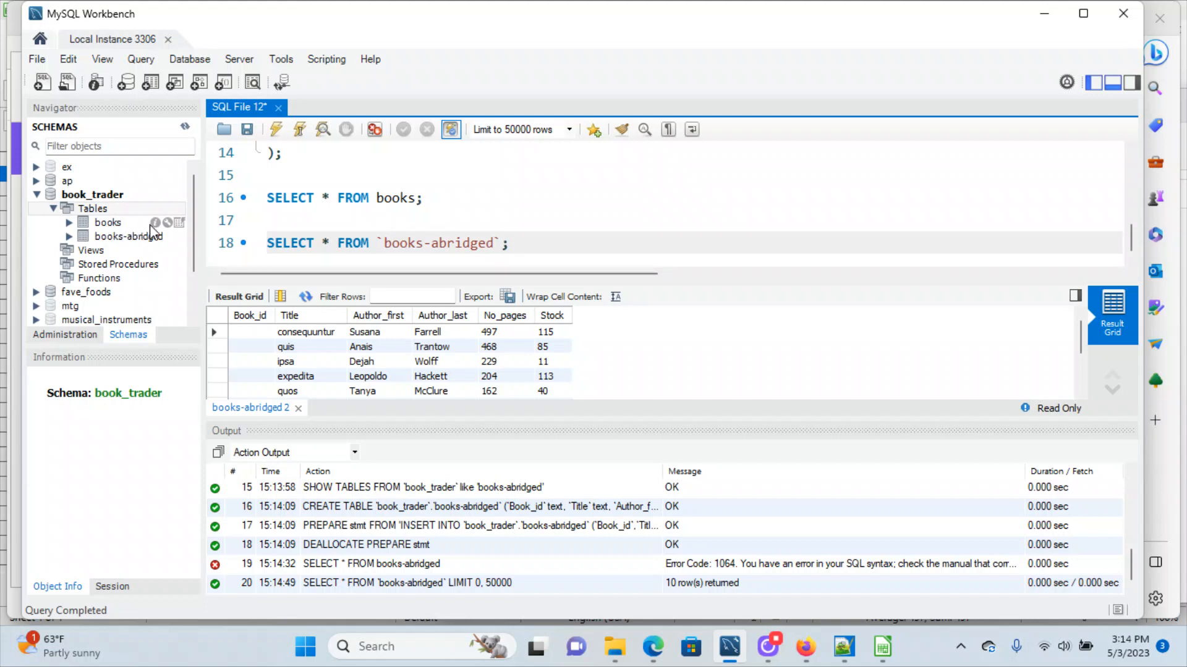
Inspect the column definitions of the books and books-abridged tables and compare their data types and nullability
{"action": "left_click", "coordinate": [156, 223]}
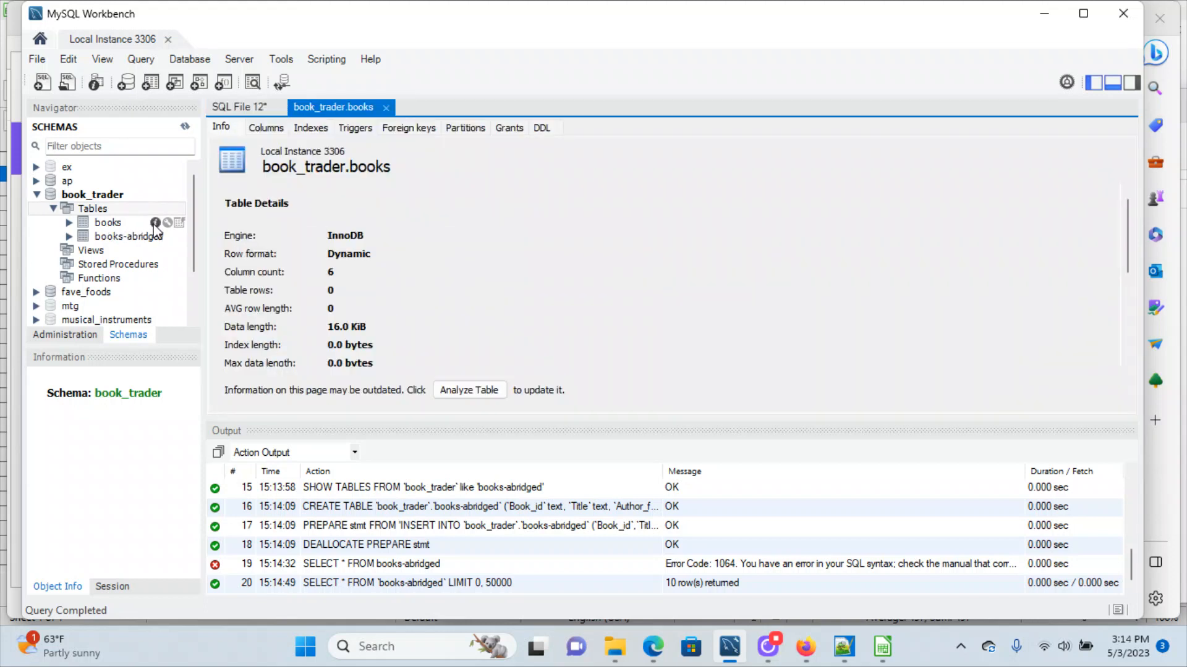
{"action": "left_click", "coordinate": [266, 128]}
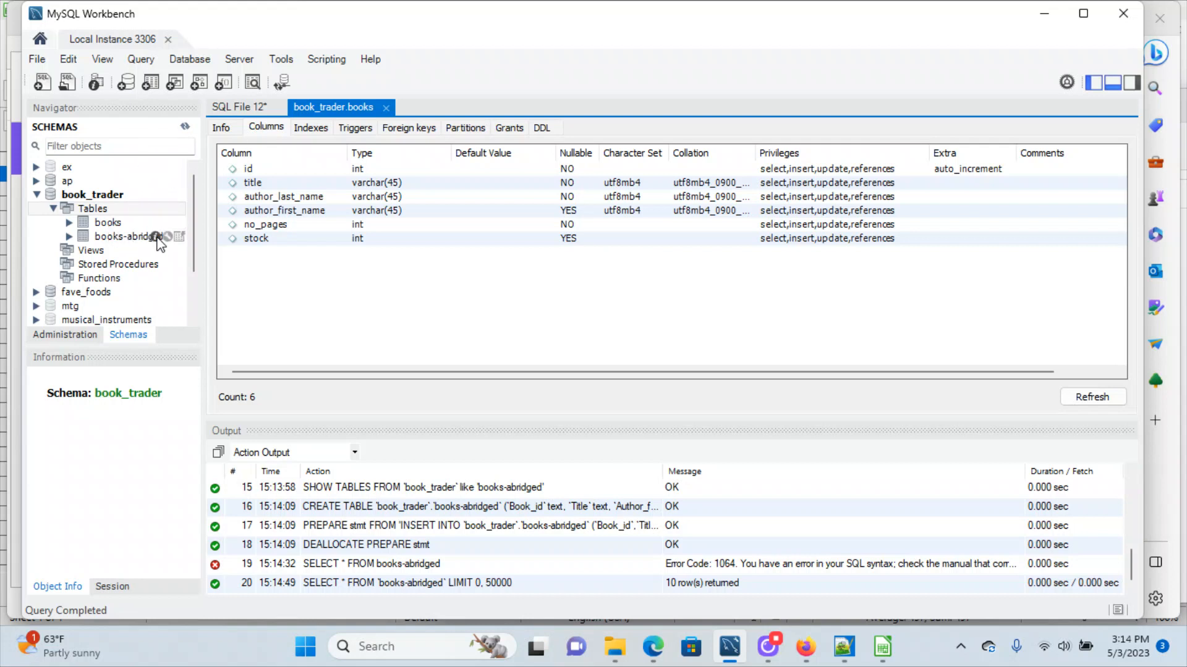
{"action": "left_click", "coordinate": [157, 236]}
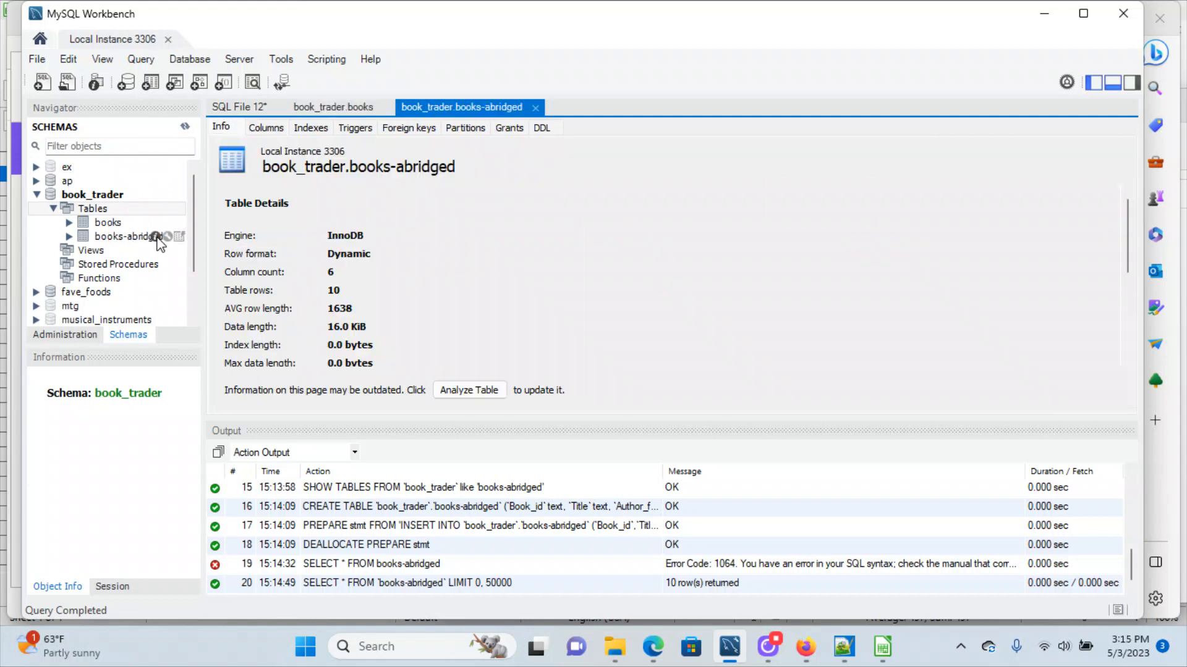
{"action": "left_click", "coordinate": [272, 130]}
{"action": "left_click", "coordinate": [318, 110]}
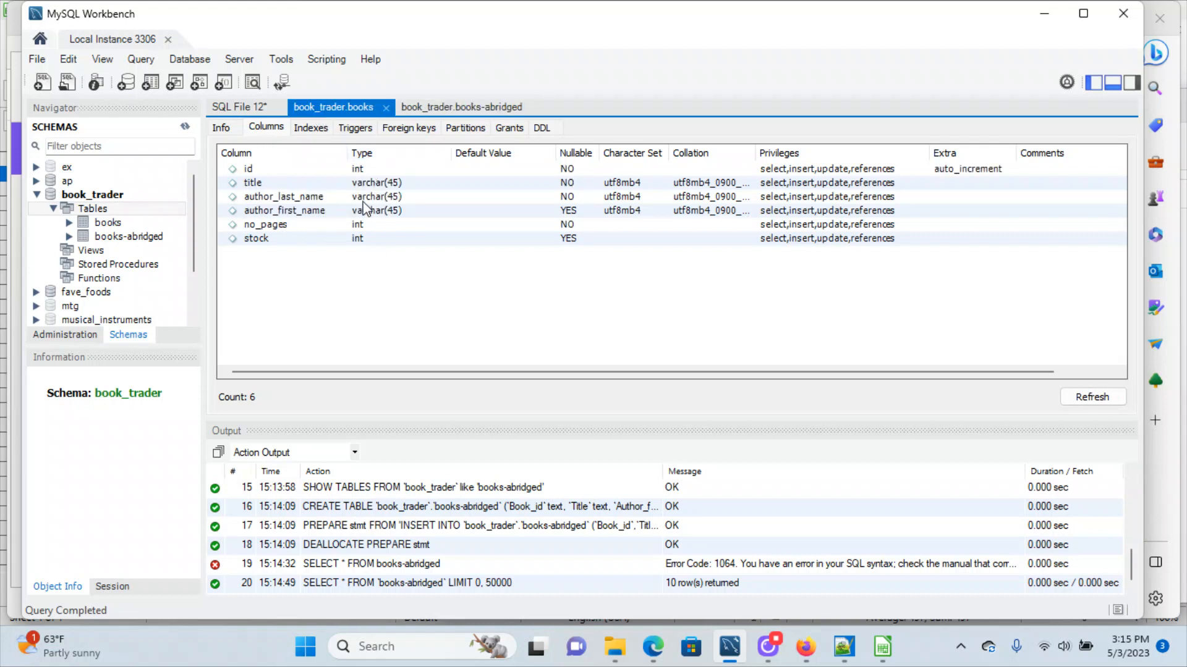
{"action": "right_click", "coordinate": [467, 113]}
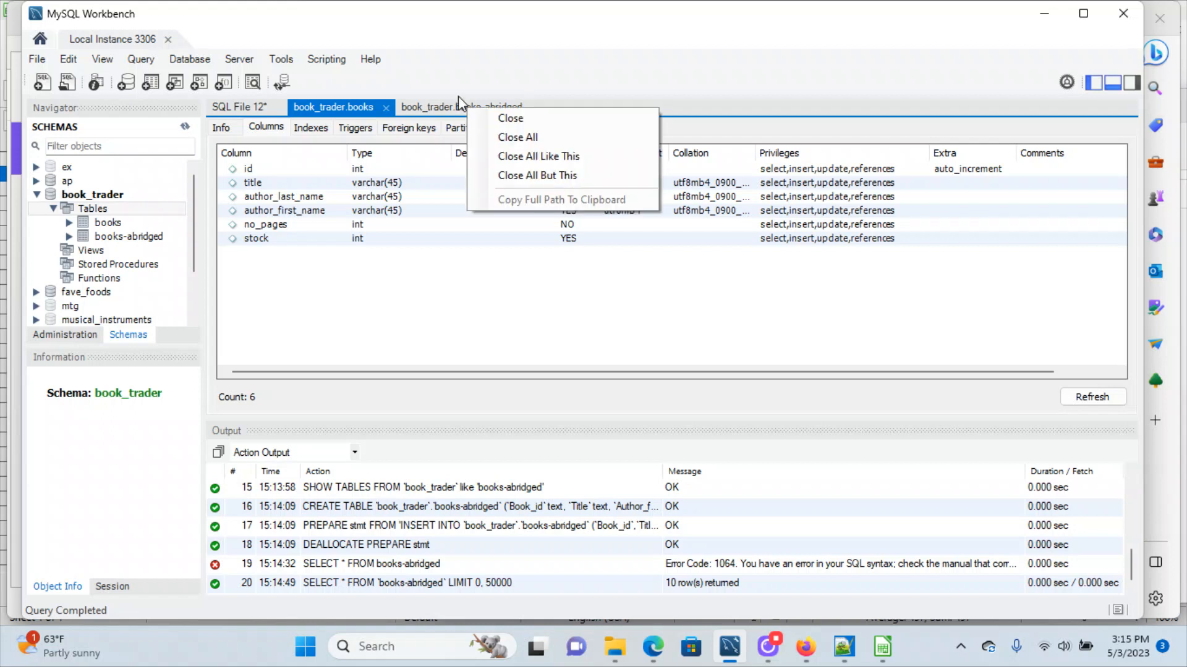
{"action": "left_click", "coordinate": [458, 95]}
{"action": "left_click", "coordinate": [457, 108]}
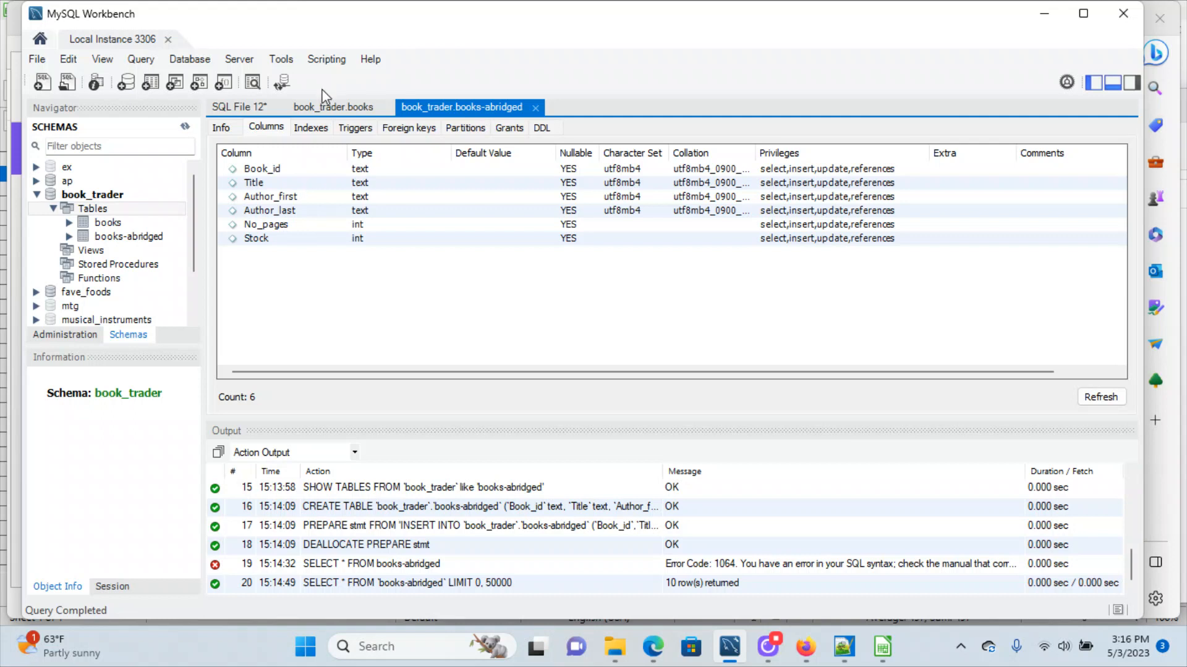
Review the CREATE TABLE books statement in the SQL script against the column definitions of books-abridged
{"action": "left_click", "coordinate": [253, 108]}
{"action": "scroll", "coordinate": [398, 205], "scroll_direction": "up", "scroll_amount": 2}
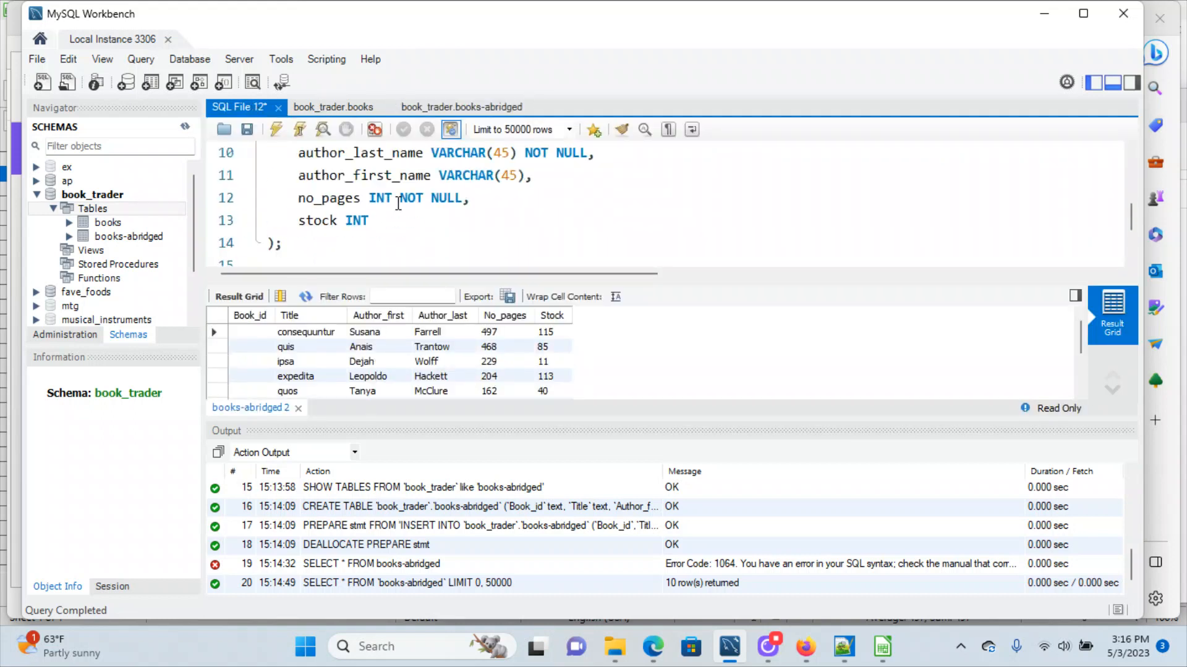
{"action": "scroll", "coordinate": [398, 204], "scroll_direction": "up", "scroll_amount": 1}
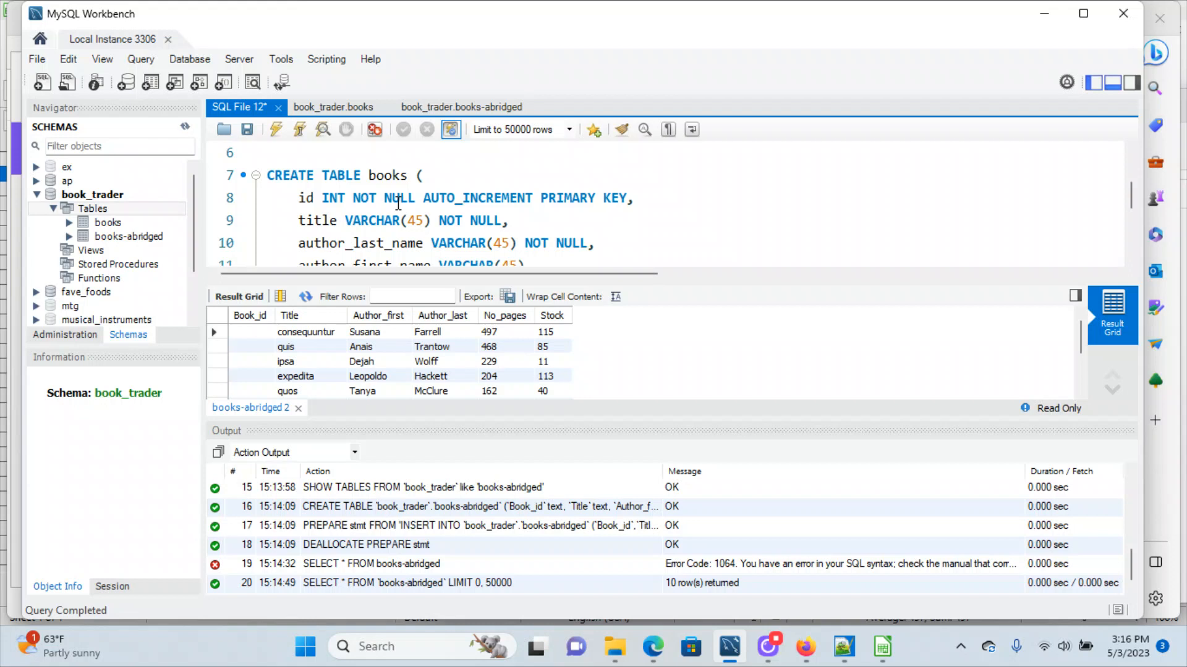
{"action": "scroll", "coordinate": [398, 205], "scroll_direction": "down", "scroll_amount": 3}
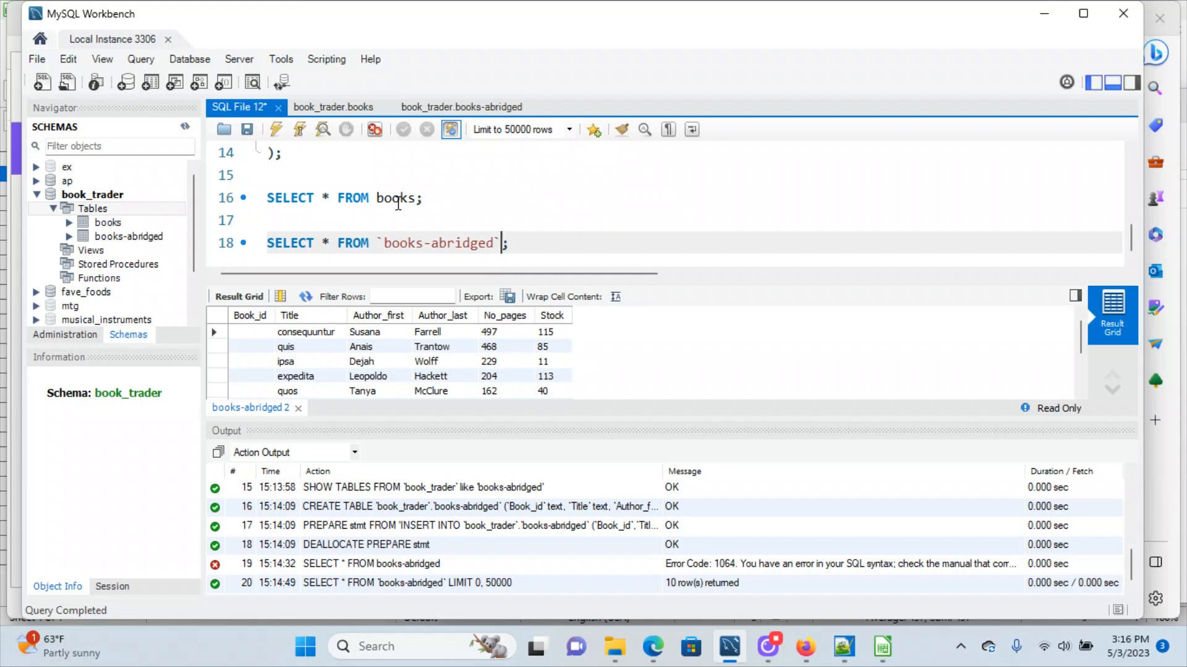
{"action": "left_click", "coordinate": [464, 110]}
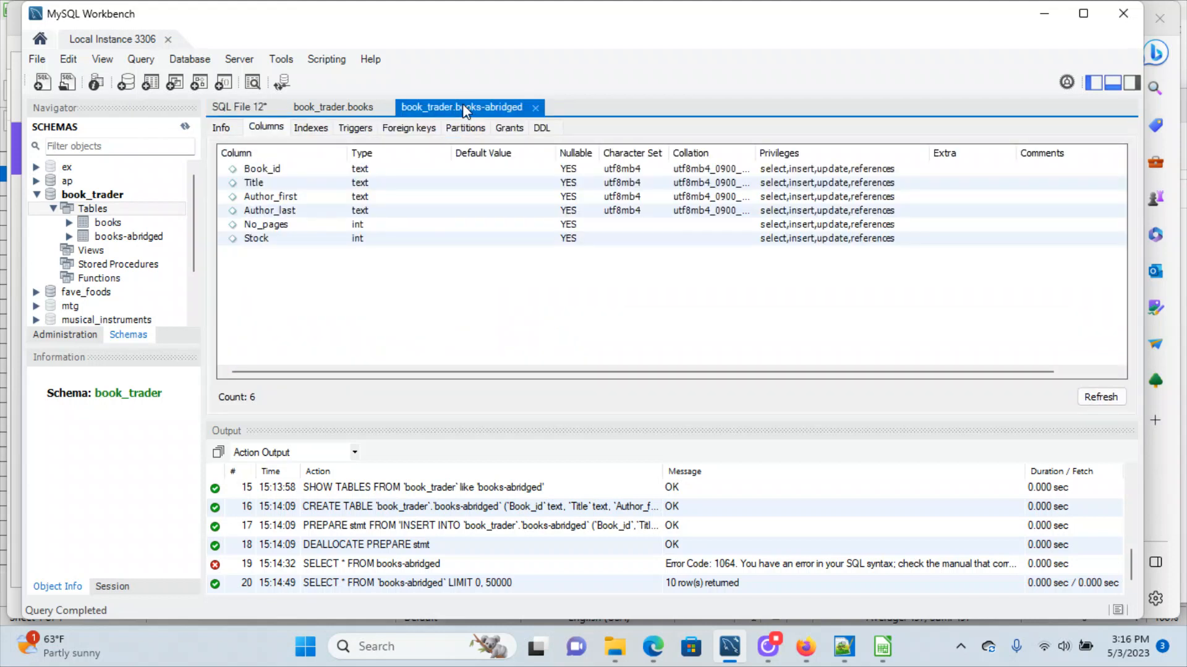
{"action": "left_click", "coordinate": [258, 106]}
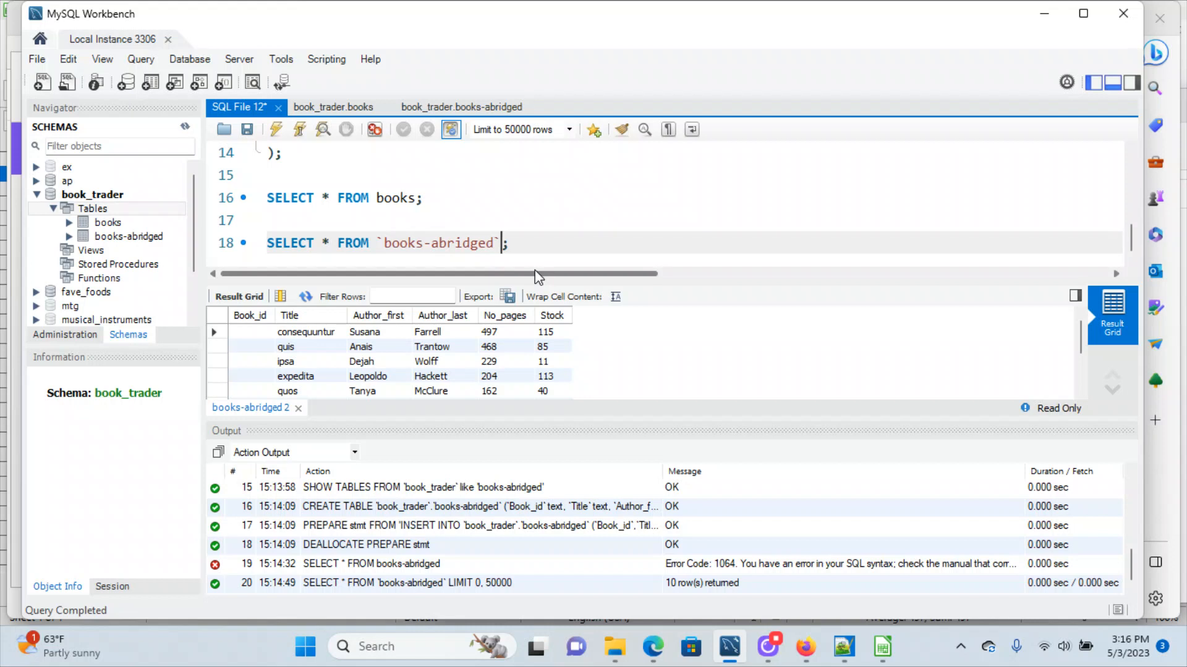
{"action": "scroll", "coordinate": [510, 209], "scroll_direction": "up", "scroll_amount": 2}
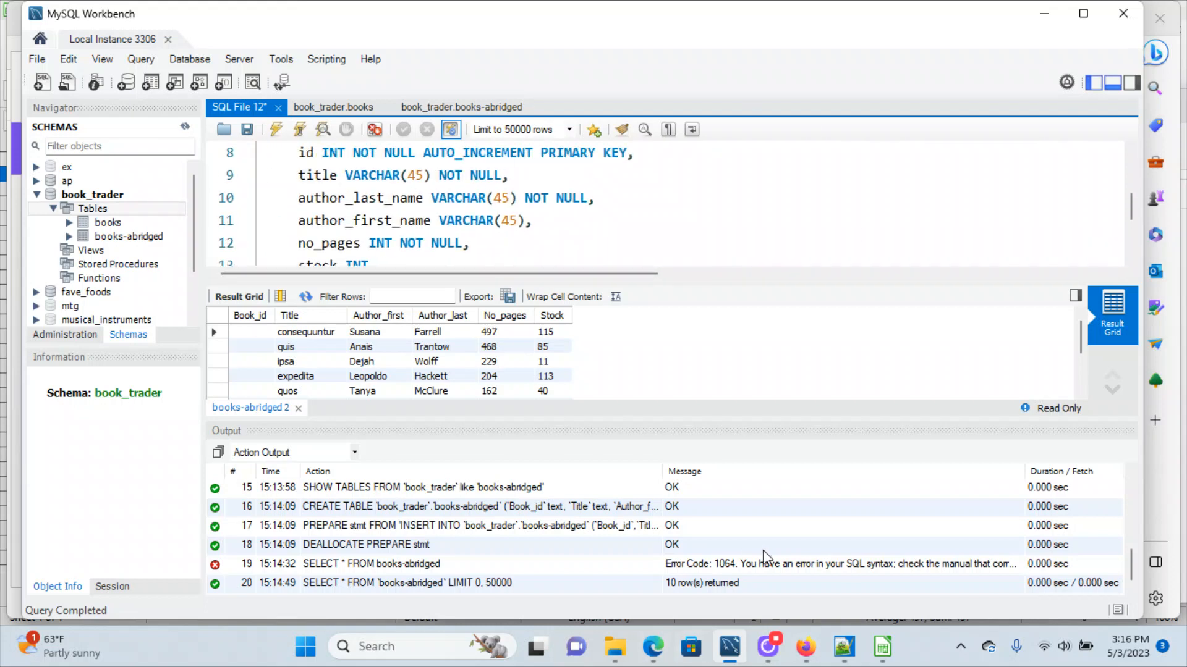
{"action": "right_click", "coordinate": [766, 650]}
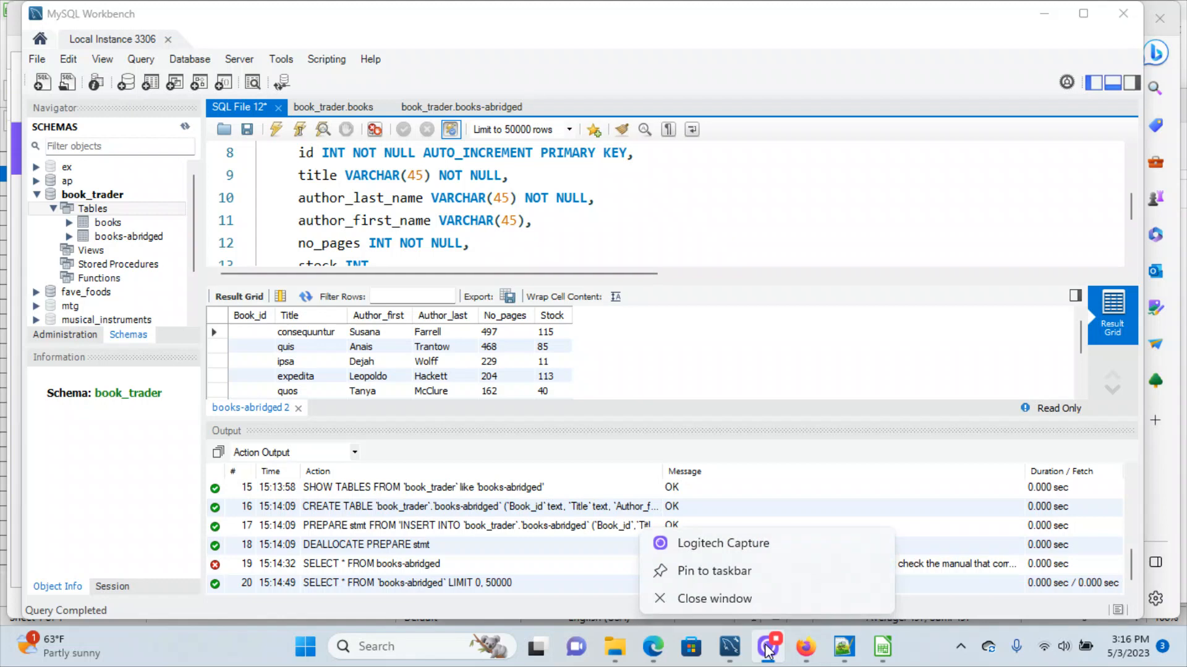
{"action": "left_click", "coordinate": [766, 650]}
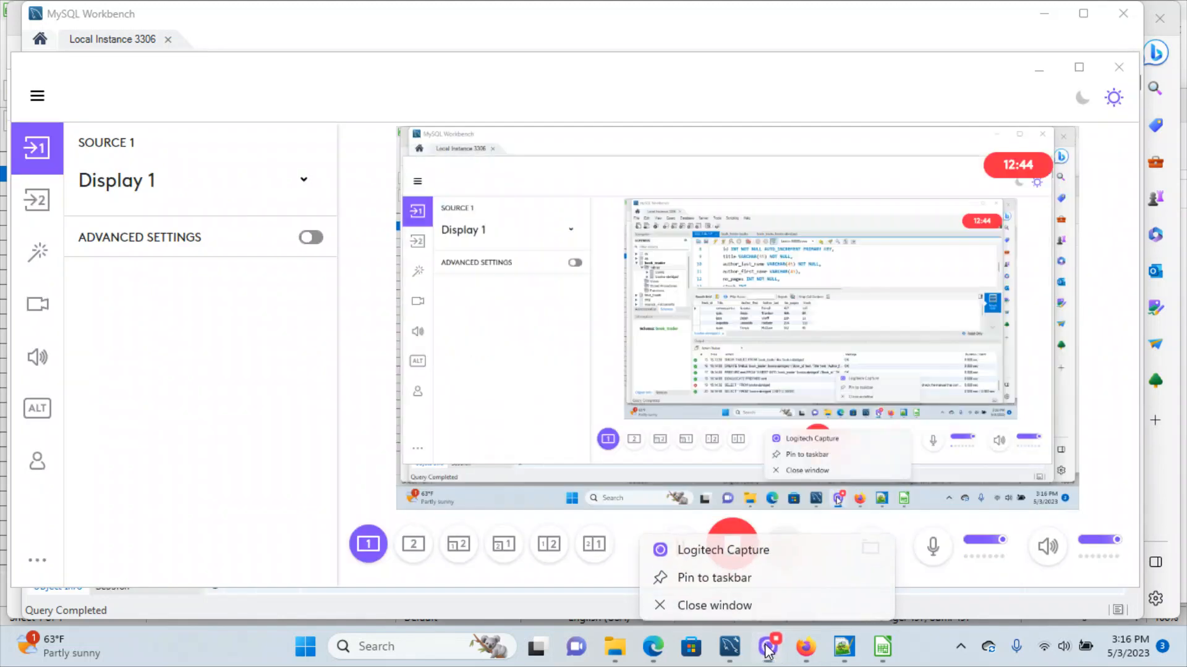